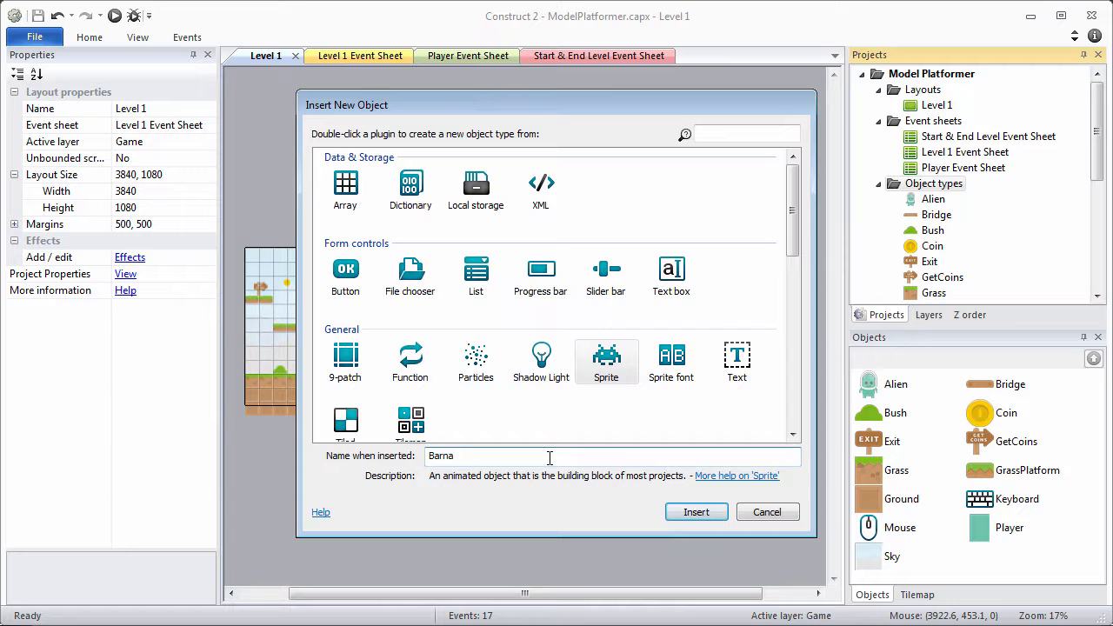
Insert the new Barnacle sprite and drop one instance into the Level 1 layout.
key(Return)
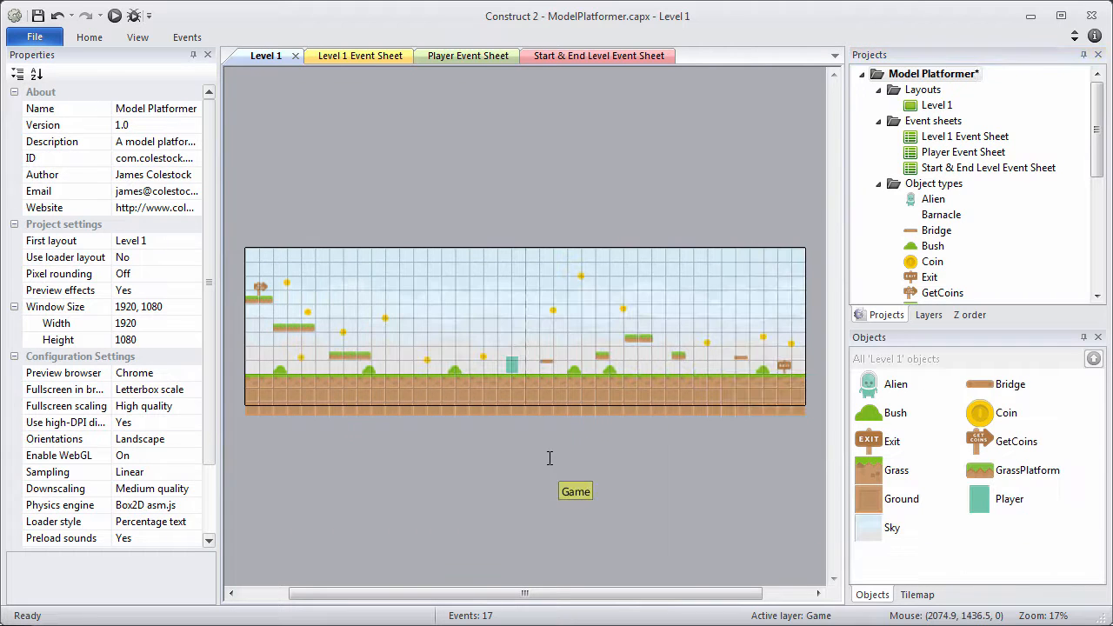
click(390, 356)
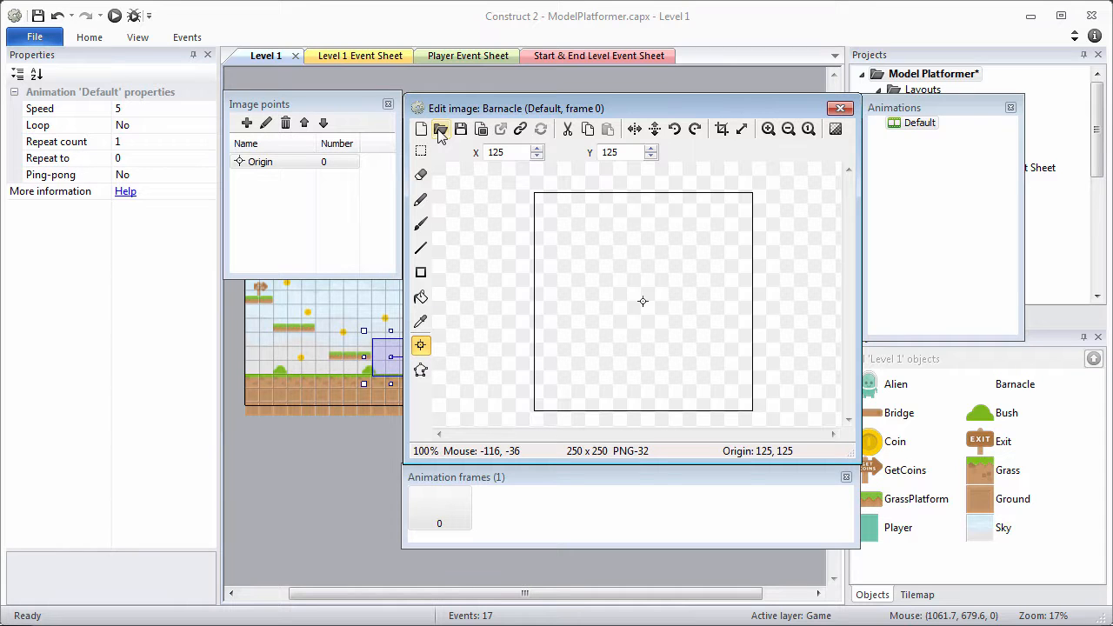
Import barnacle-2x1-66x75.png as a 2×1 sprite strip, replacing the Barnacle's whole Default animation.
right_click(515, 508)
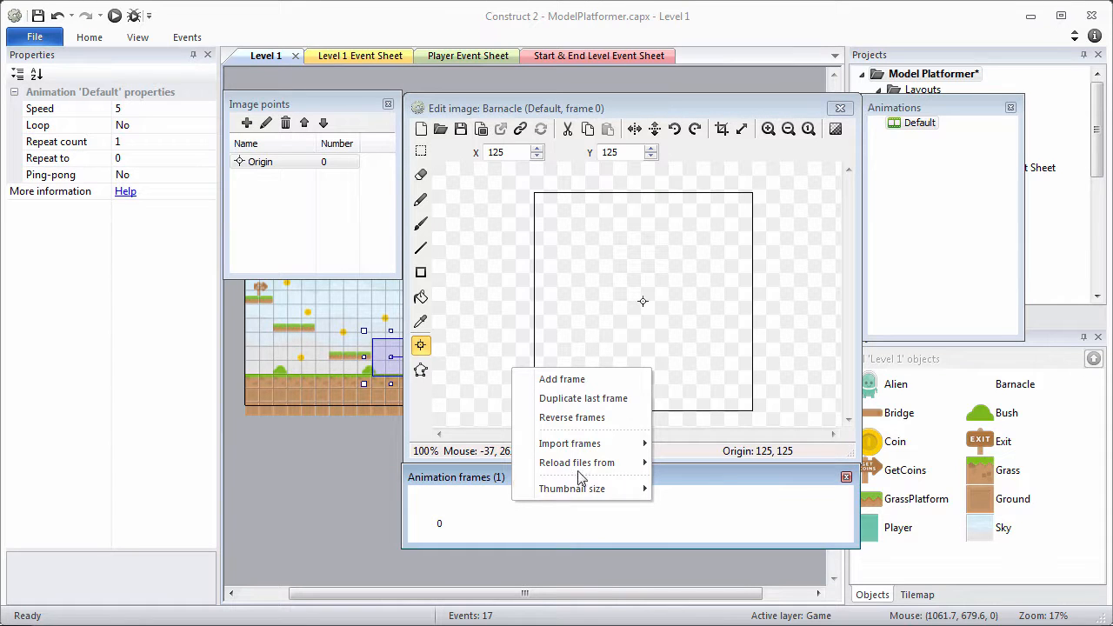
mouse_move(608, 448)
click(701, 445)
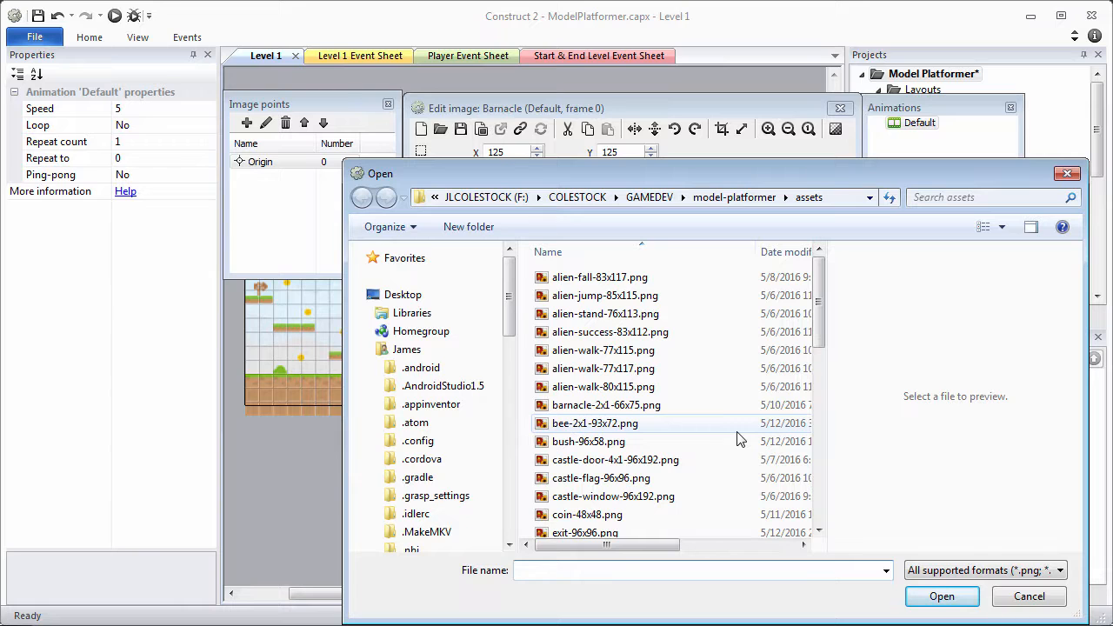
click(665, 406)
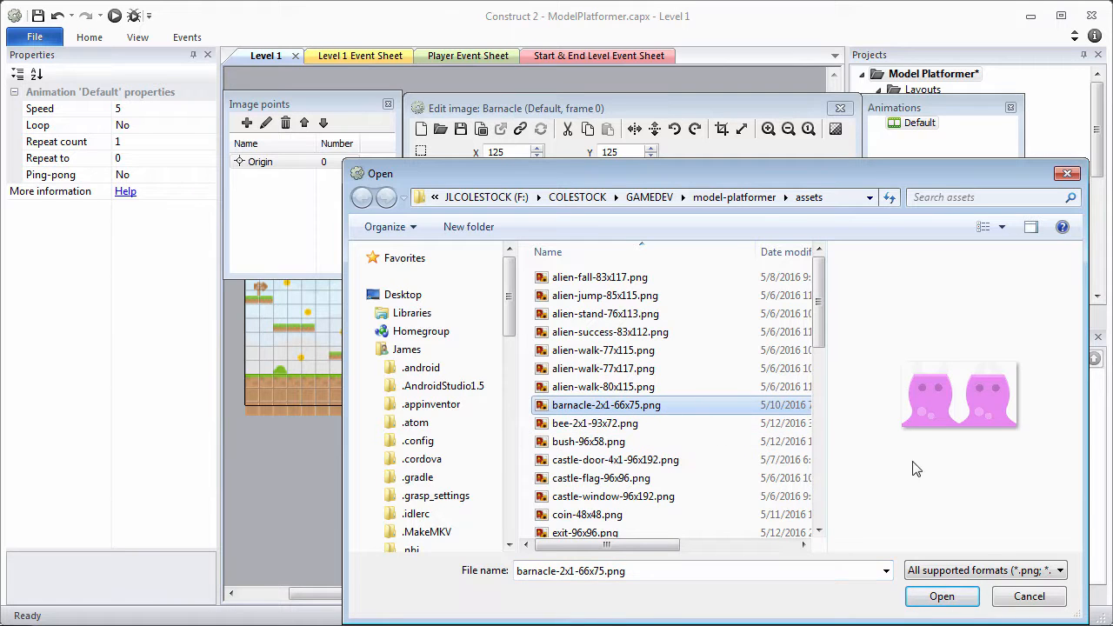
click(964, 598)
drag(658, 443, 642, 242)
drag(659, 284, 582, 294)
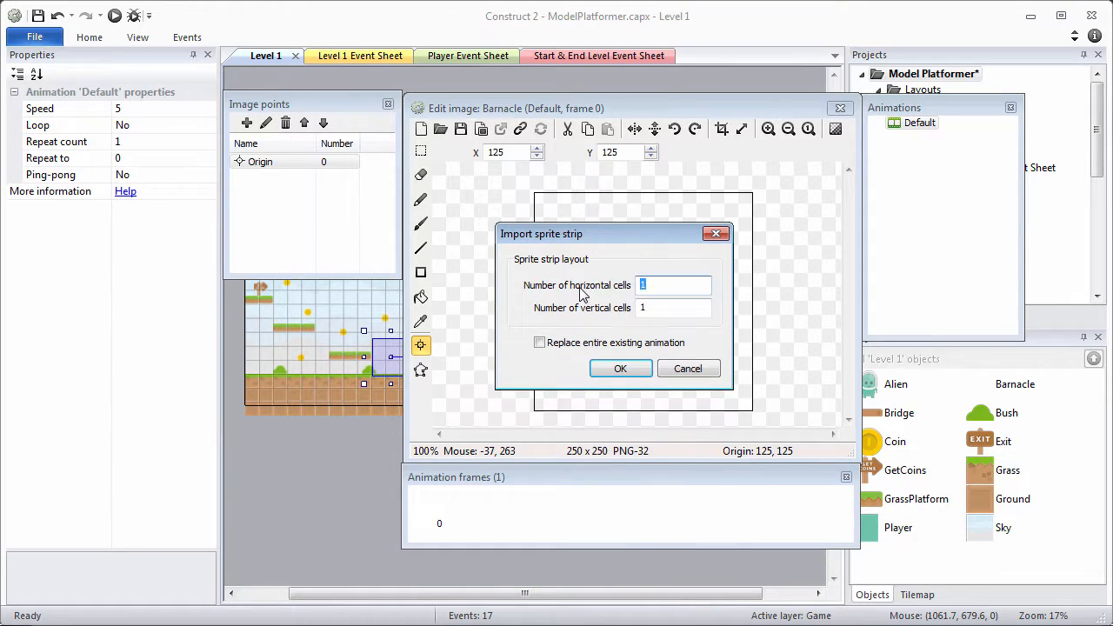
click(539, 343)
click(606, 369)
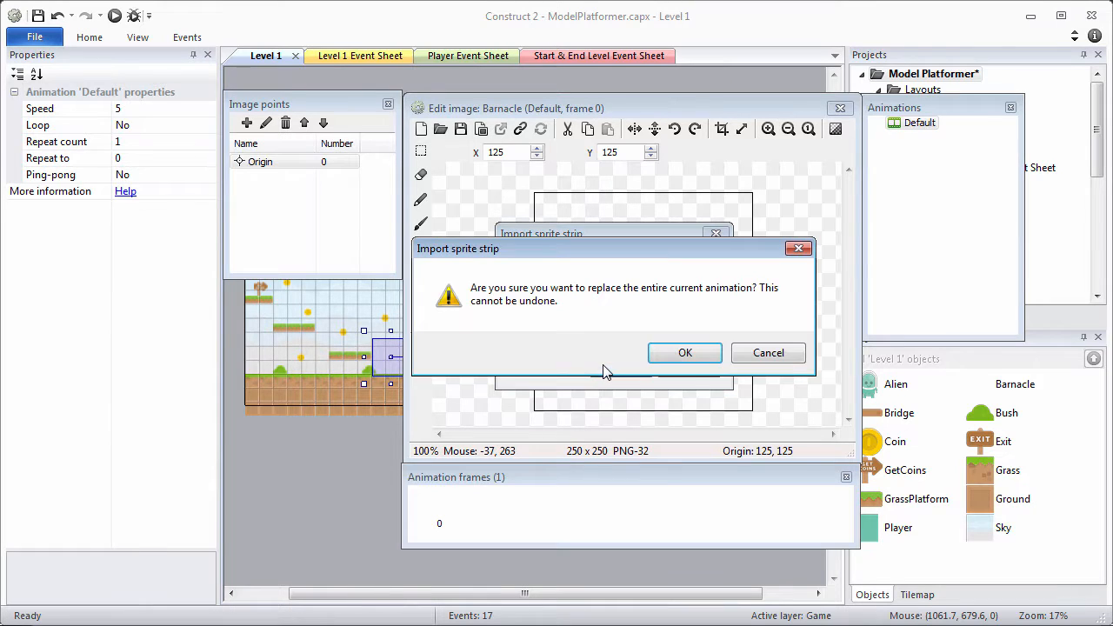
click(685, 353)
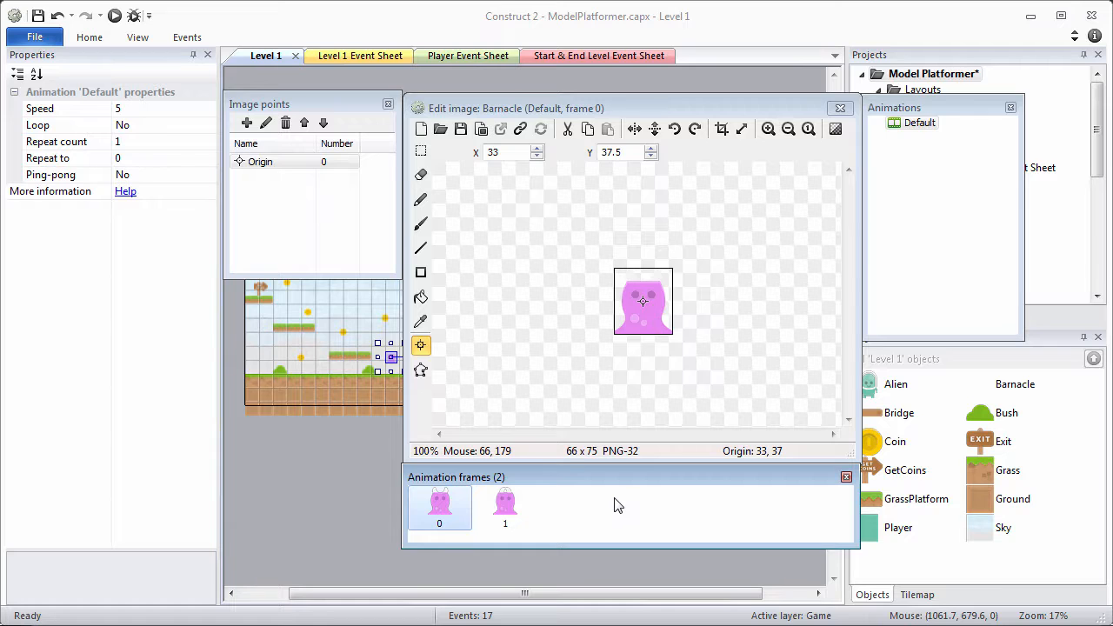
Auto-fit the Barnacle's collision polygon with Guess polygon shape and apply it to all frames.
click(423, 372)
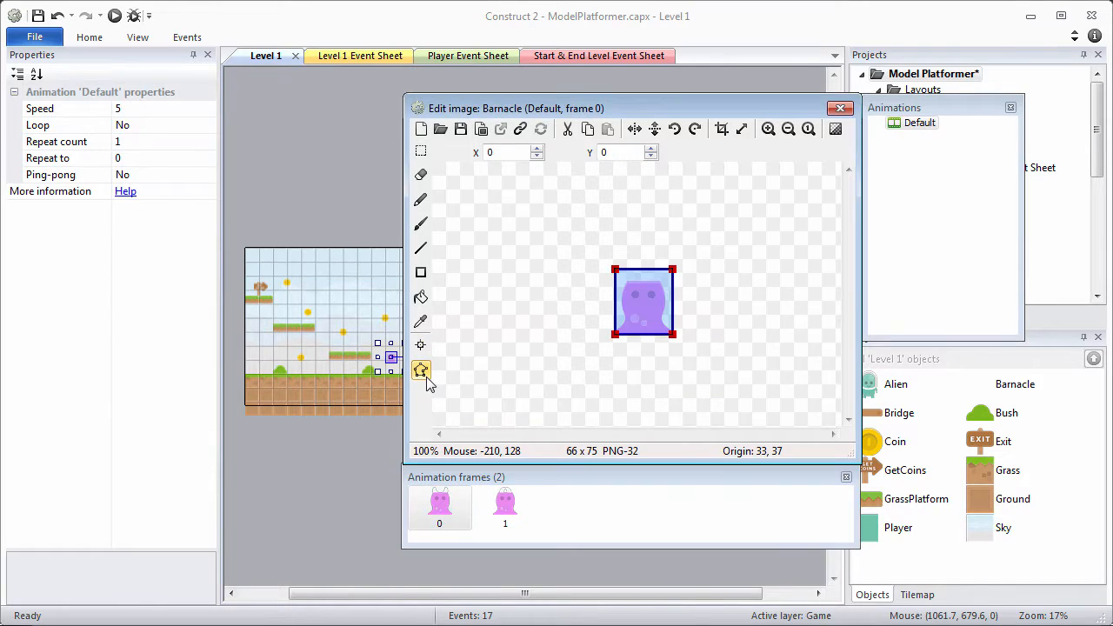
right_click(641, 318)
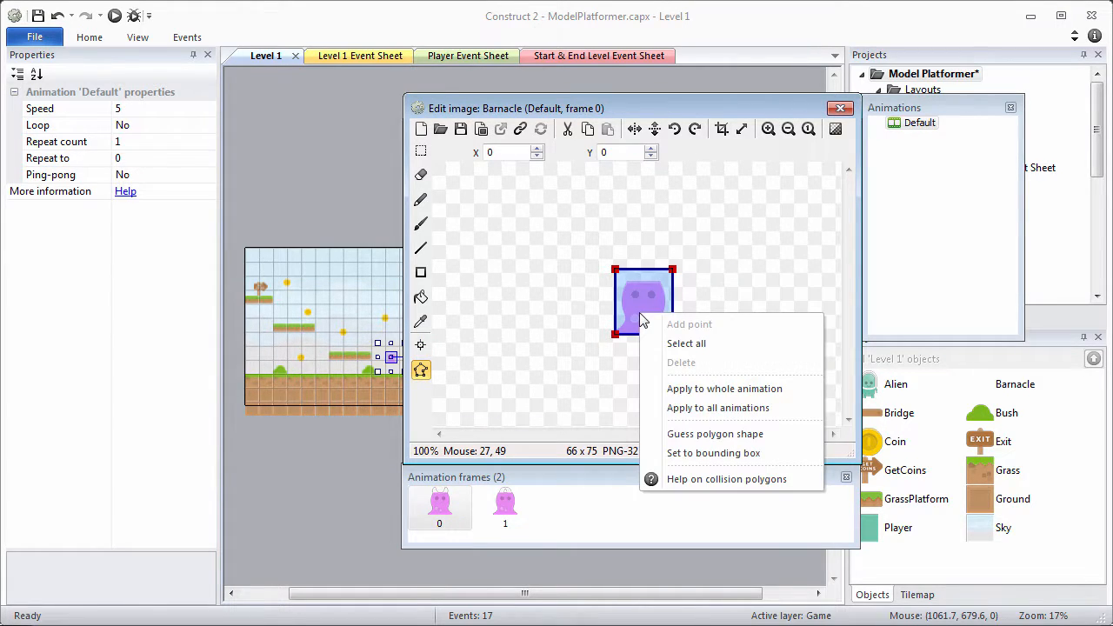
click(706, 433)
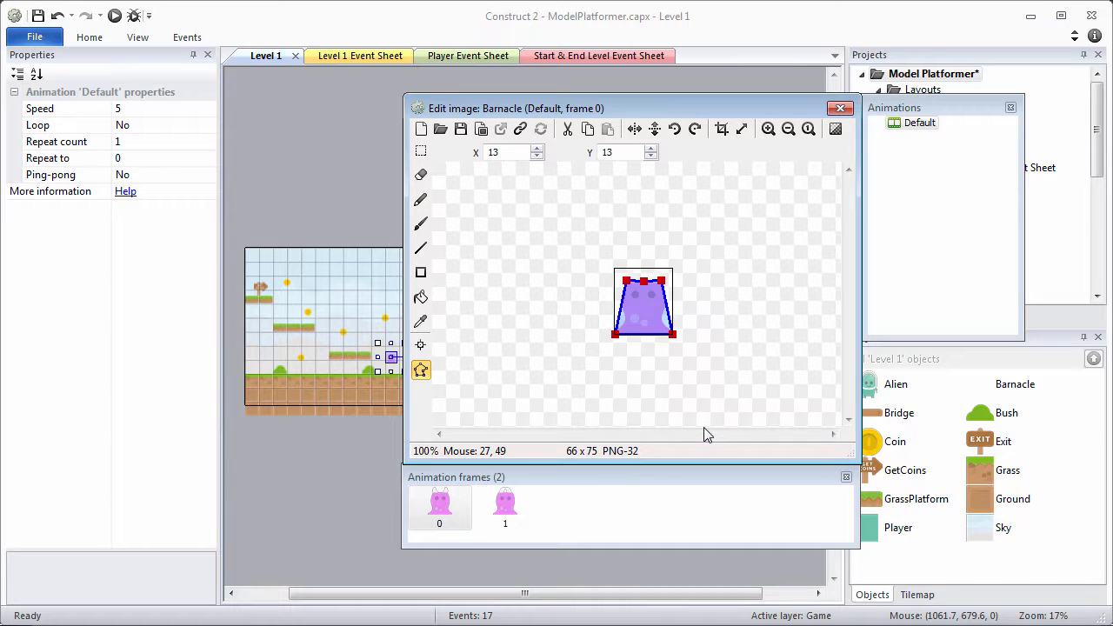
right_click(661, 323)
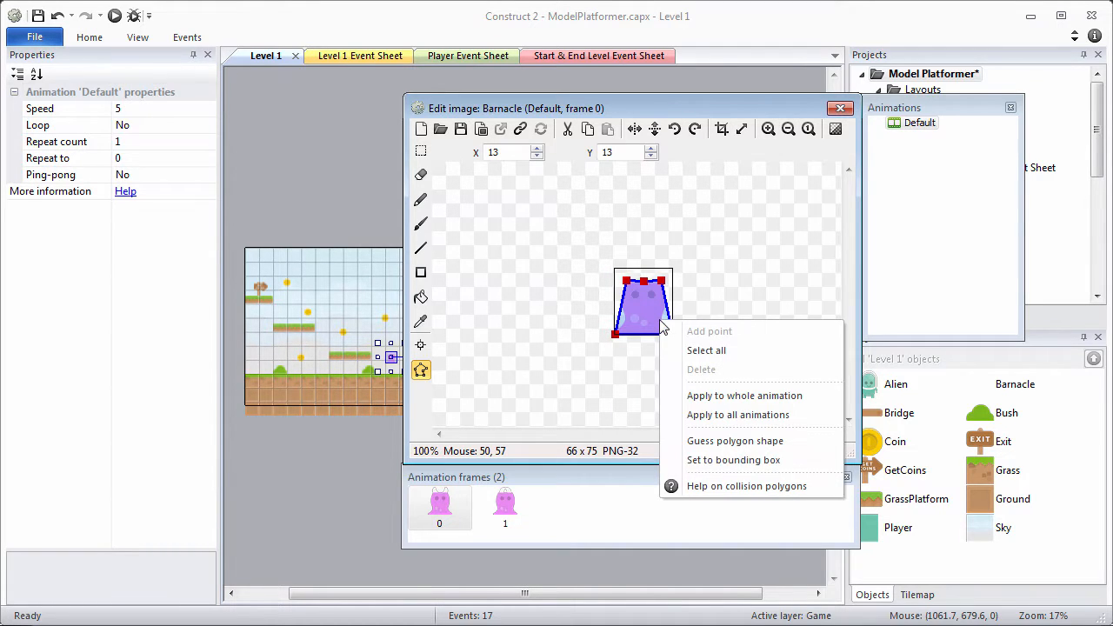
click(702, 399)
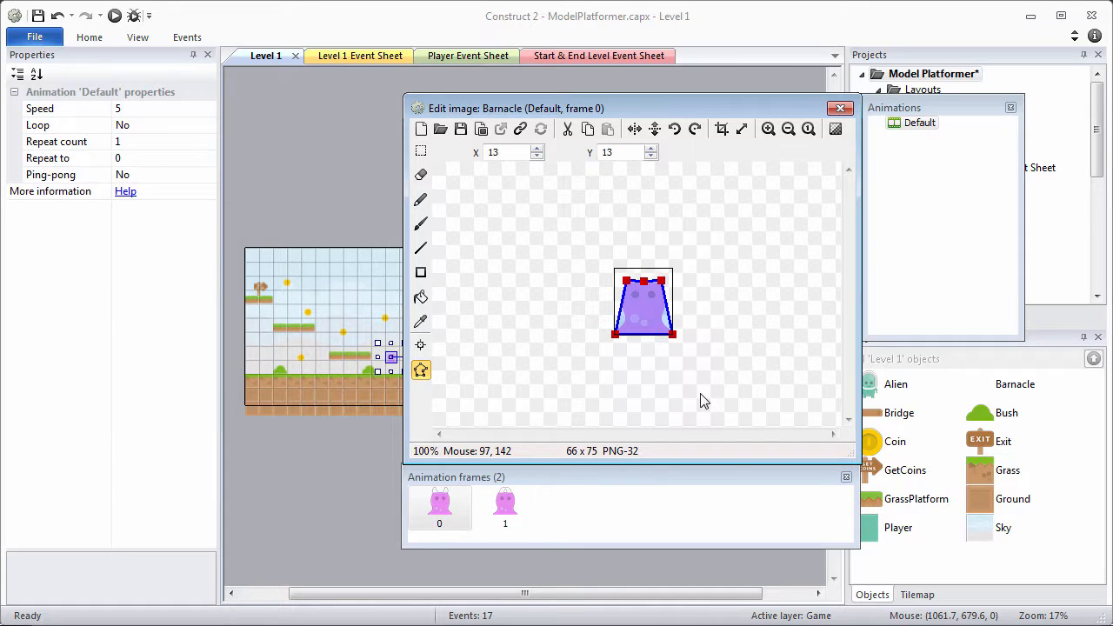
click(421, 345)
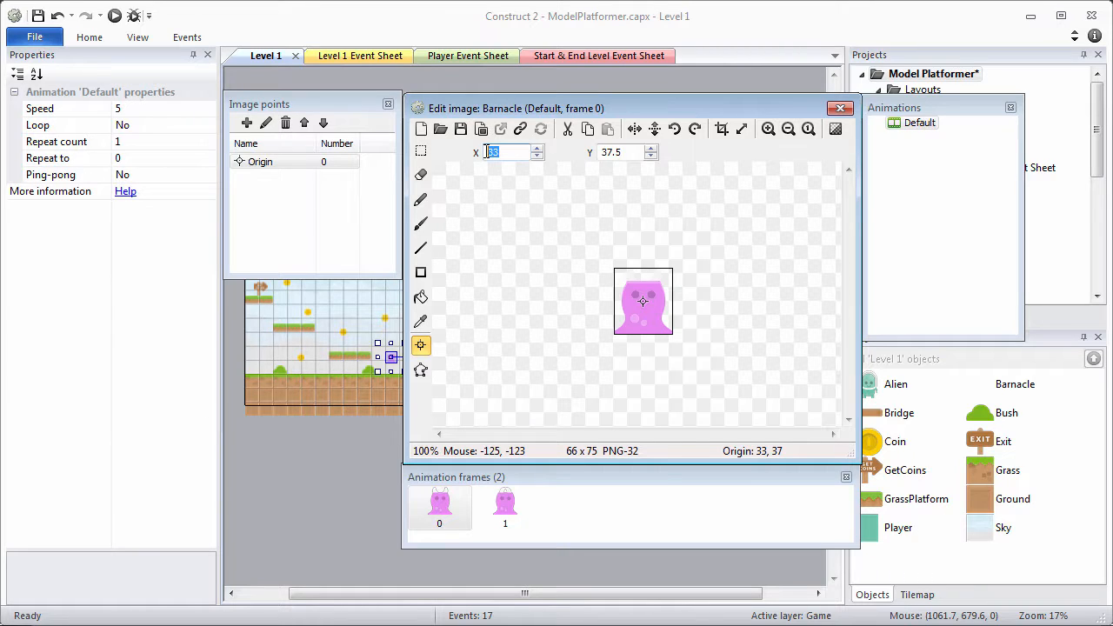
Set the Barnacle origin Y to 75, apply it to the whole animation, and close the editor.
key(Tab)
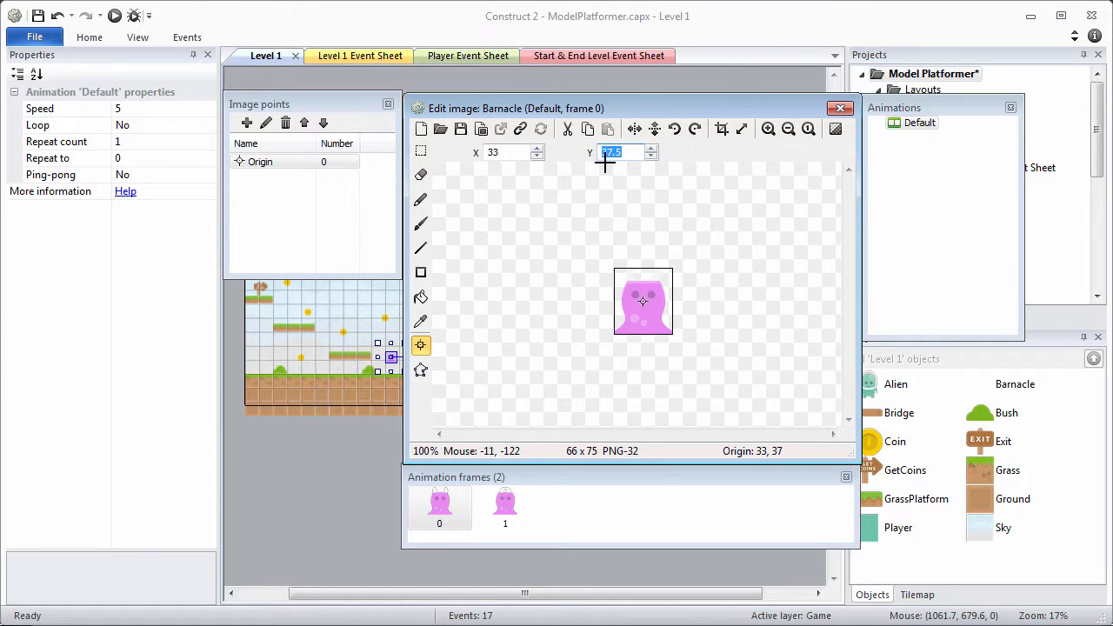
text(7)
click(280, 168)
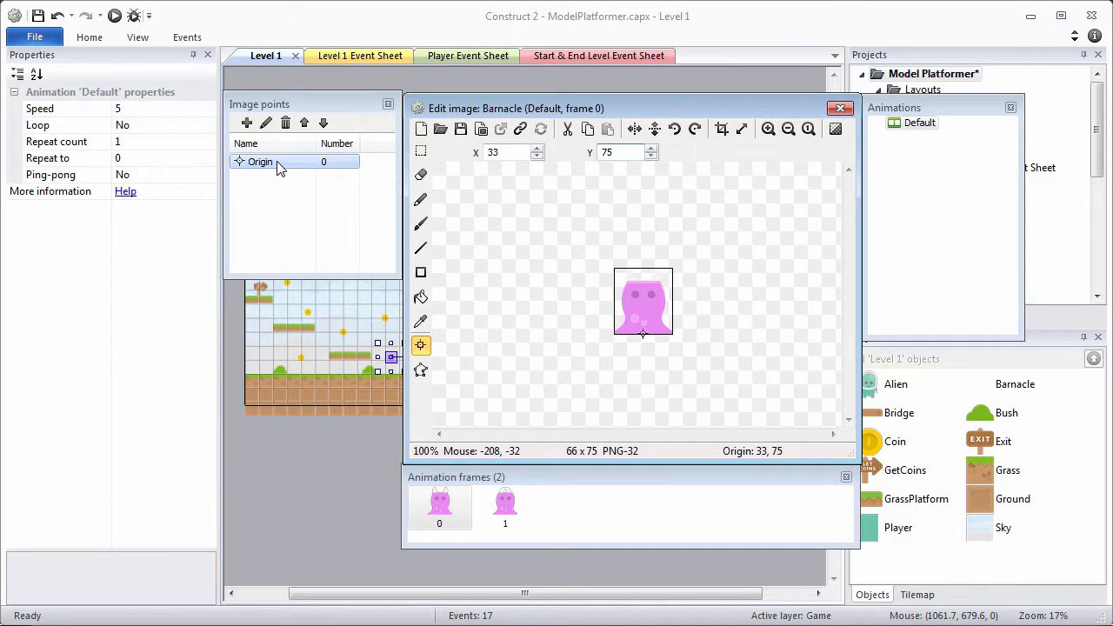
right_click(280, 168)
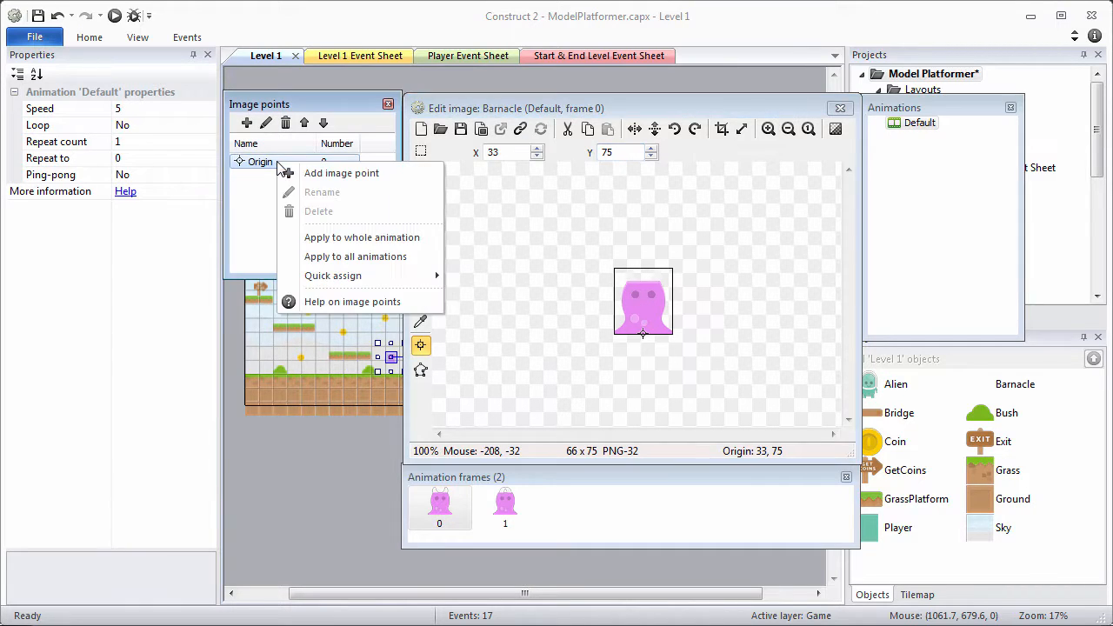
click(359, 238)
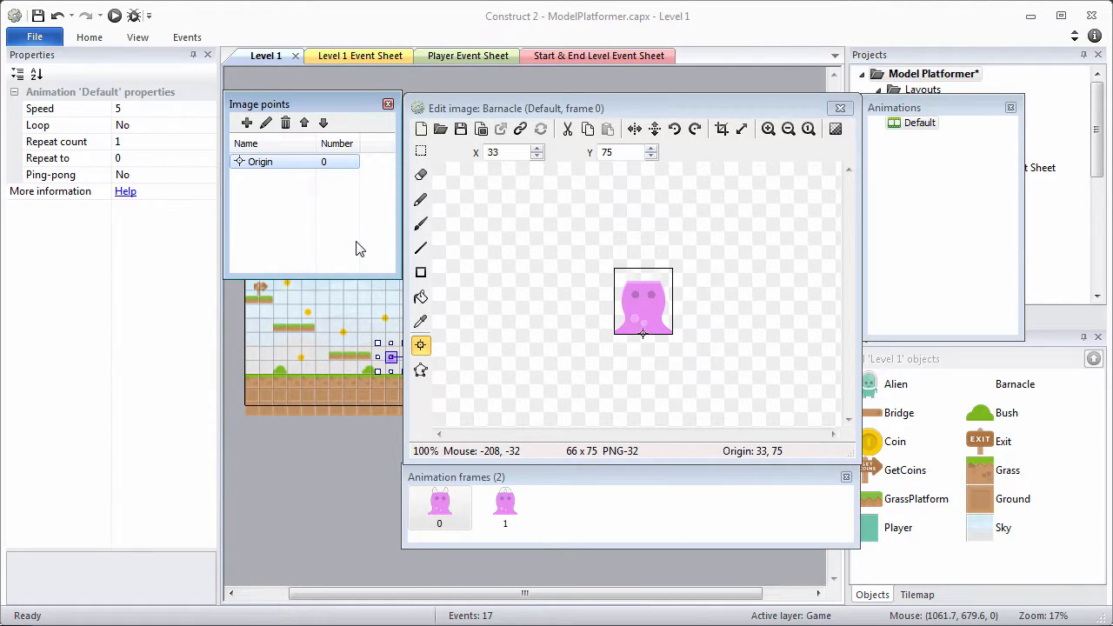
click(840, 108)
Open the Barnacle's animations and select the Default animation to show its properties.
ctrl+scroll(308, 189, up, 6)
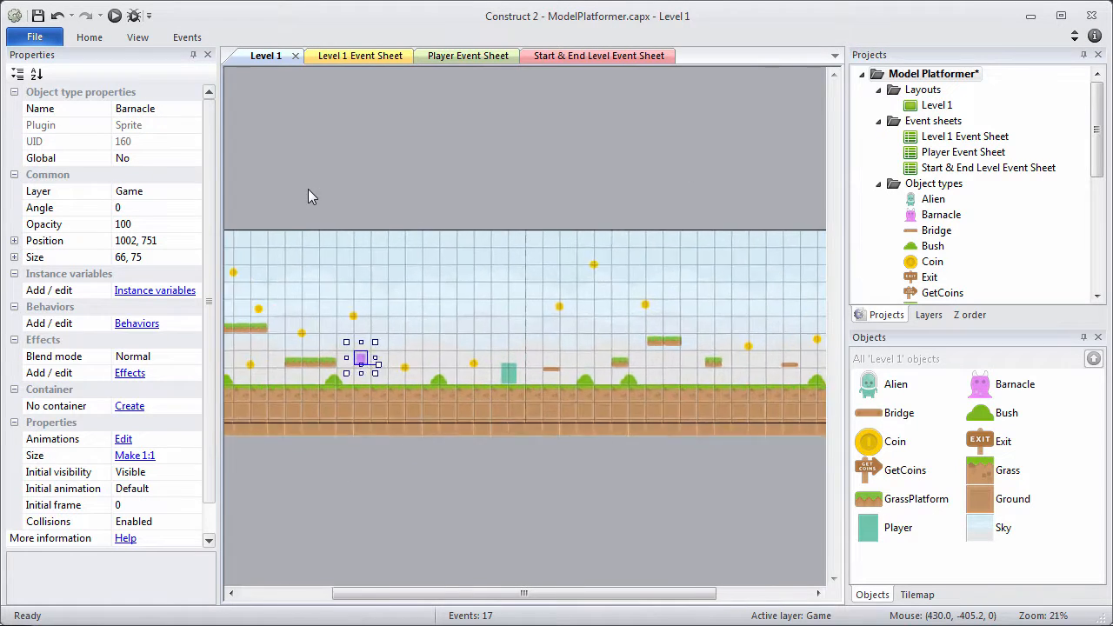
drag(562, 594, 451, 594)
ctrl+scroll(428, 588, up, 2)
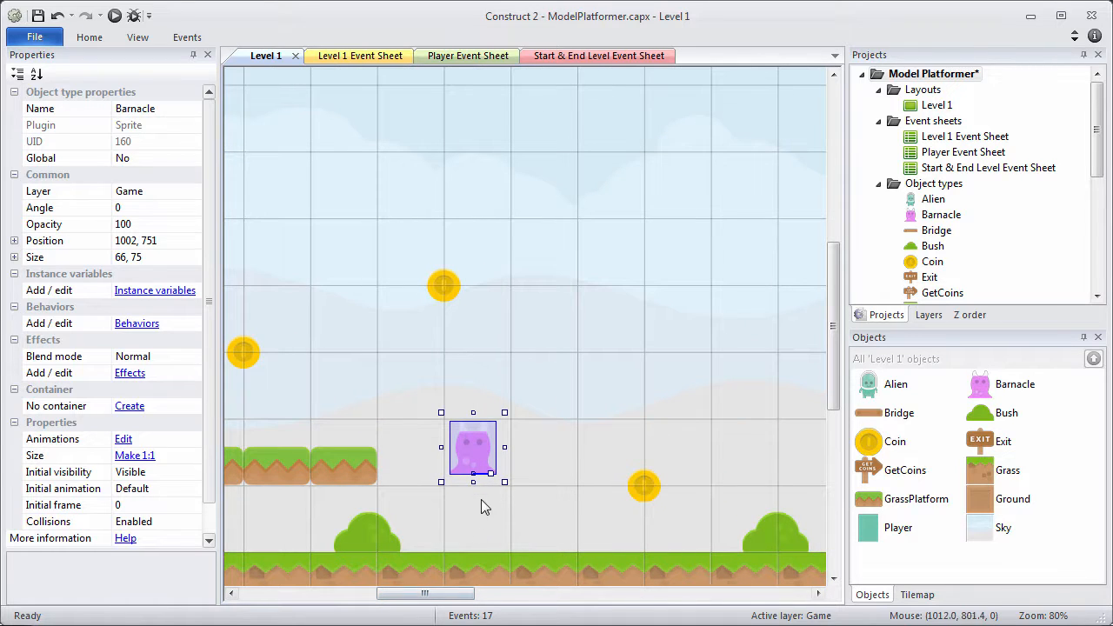
right_click(919, 223)
click(937, 248)
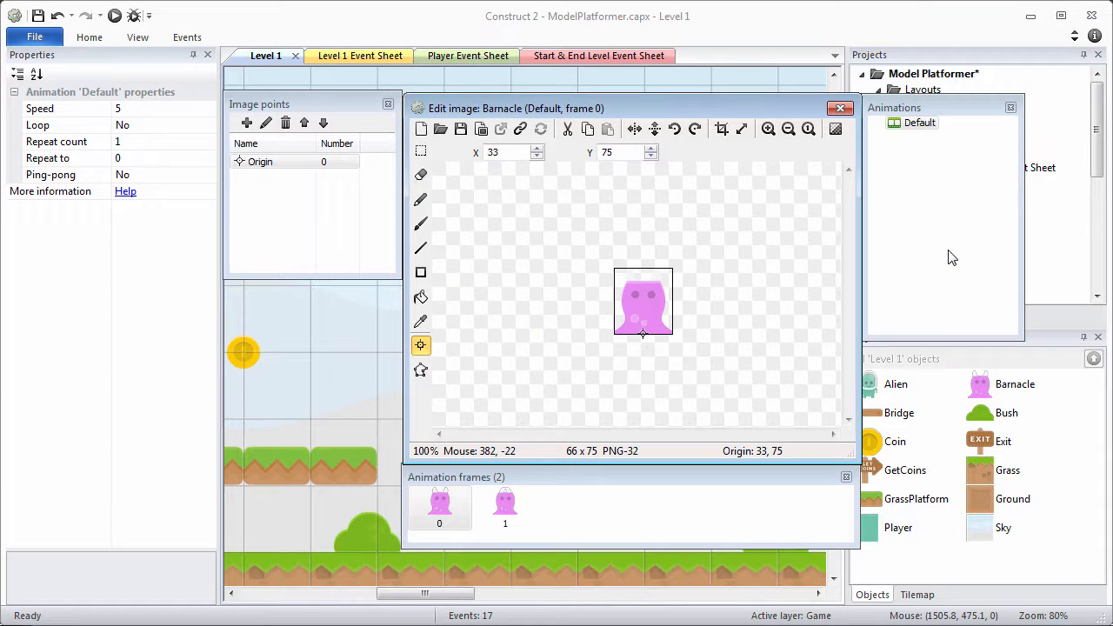
click(913, 126)
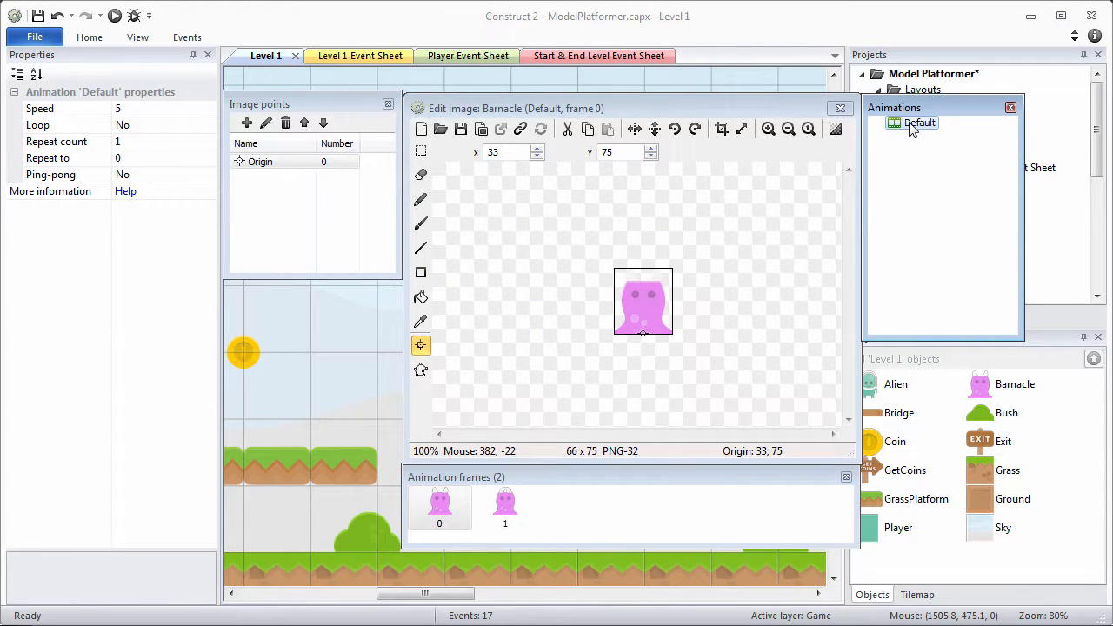
click(911, 129)
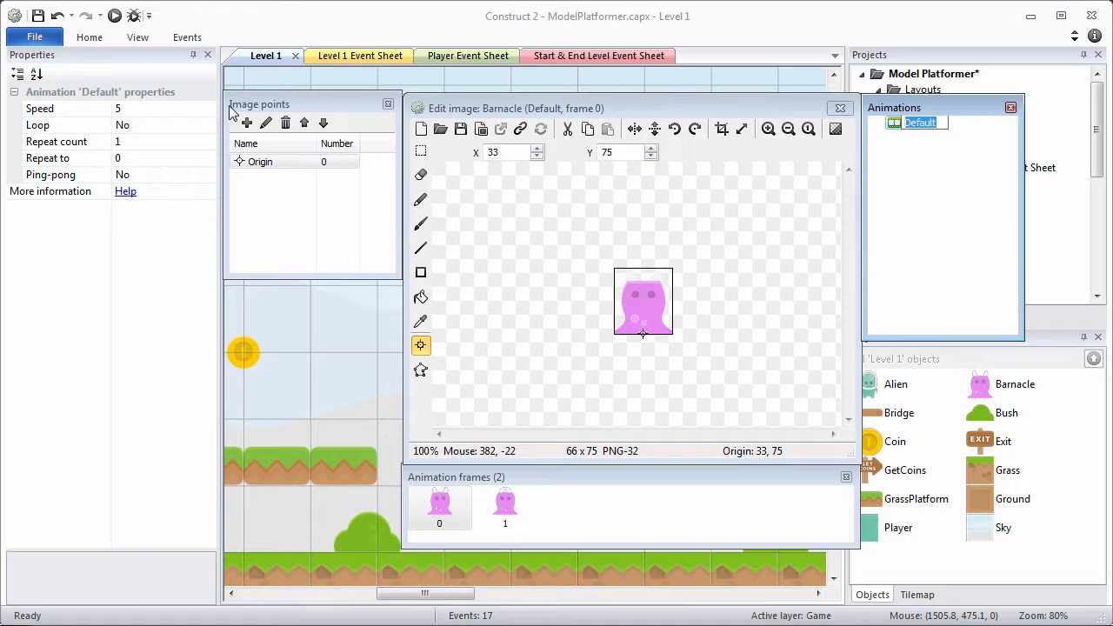
Set the Default animation to speed 2 with Loop Yes, preview it, and close the editor.
click(151, 110)
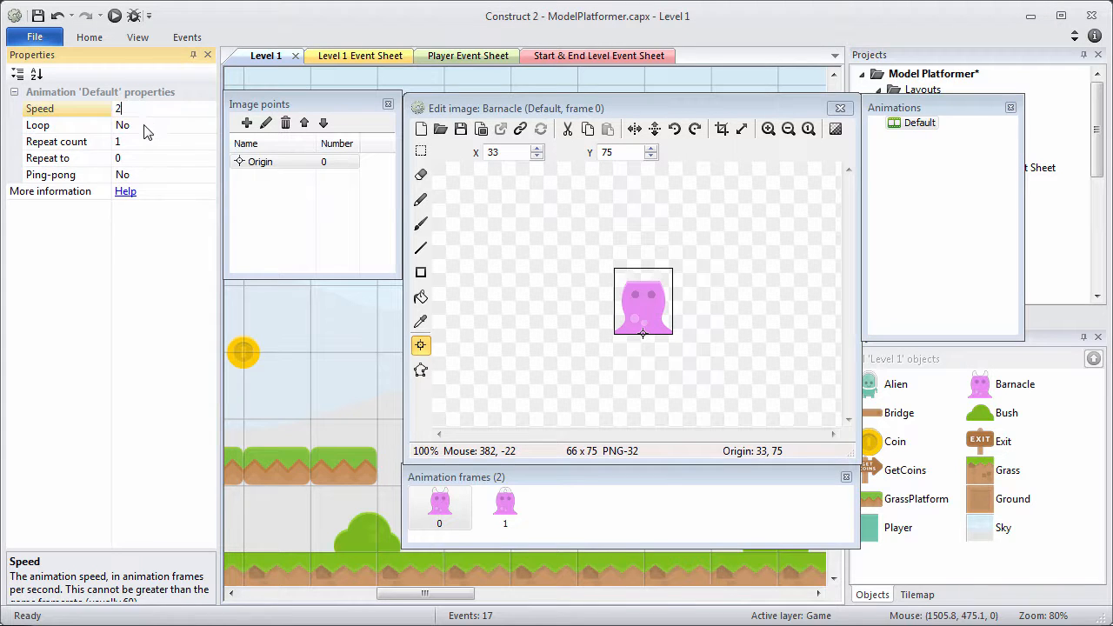
click(175, 127)
click(207, 126)
click(185, 144)
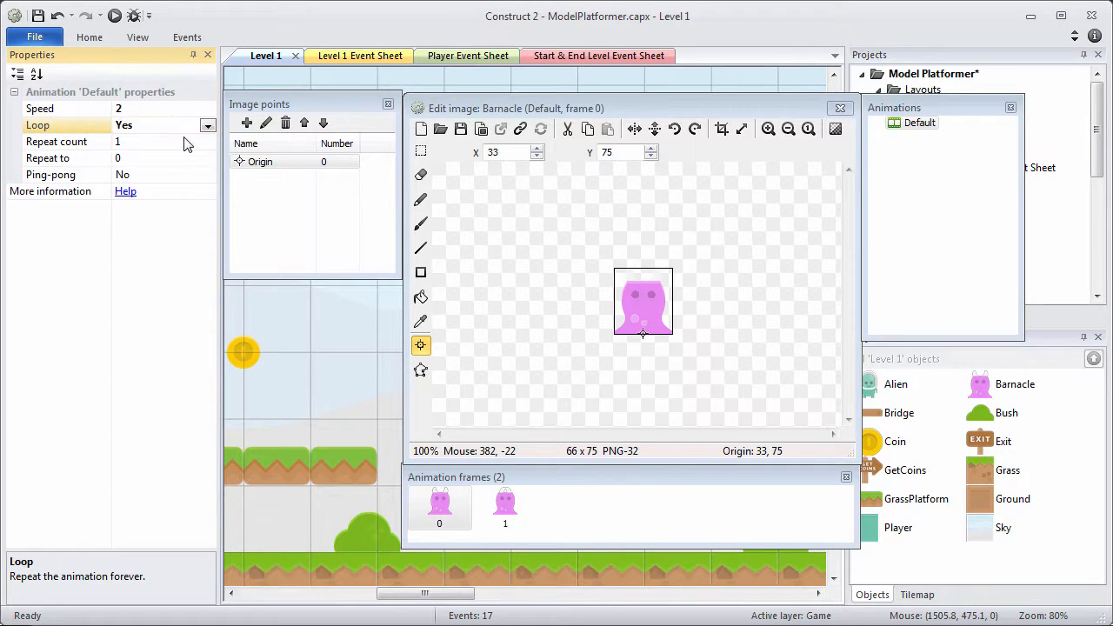
right_click(912, 128)
click(951, 191)
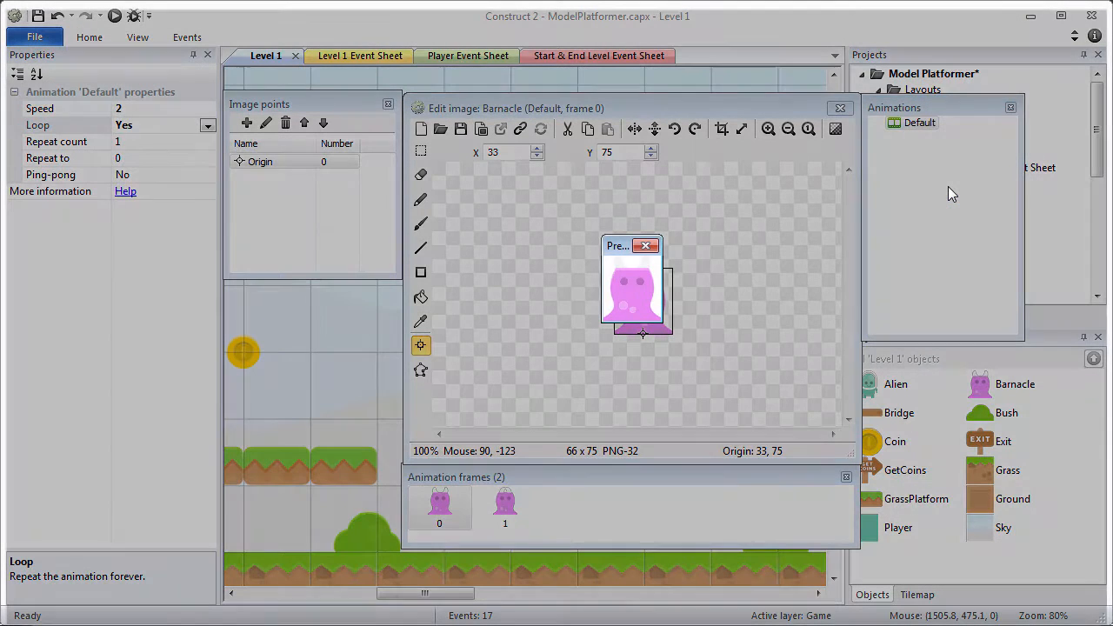
click(644, 246)
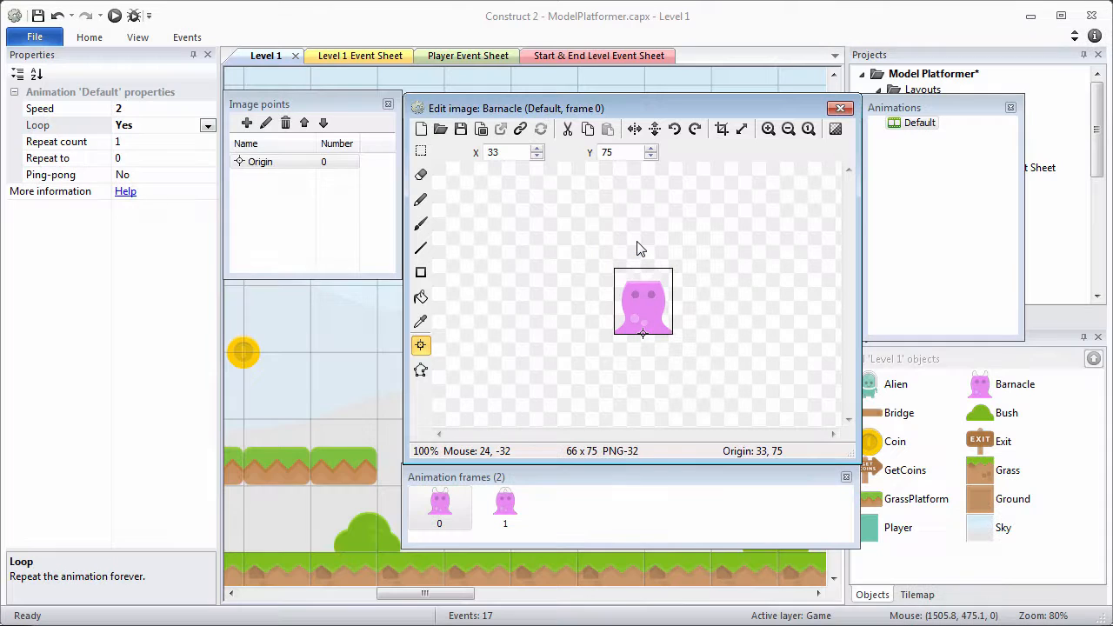
click(839, 109)
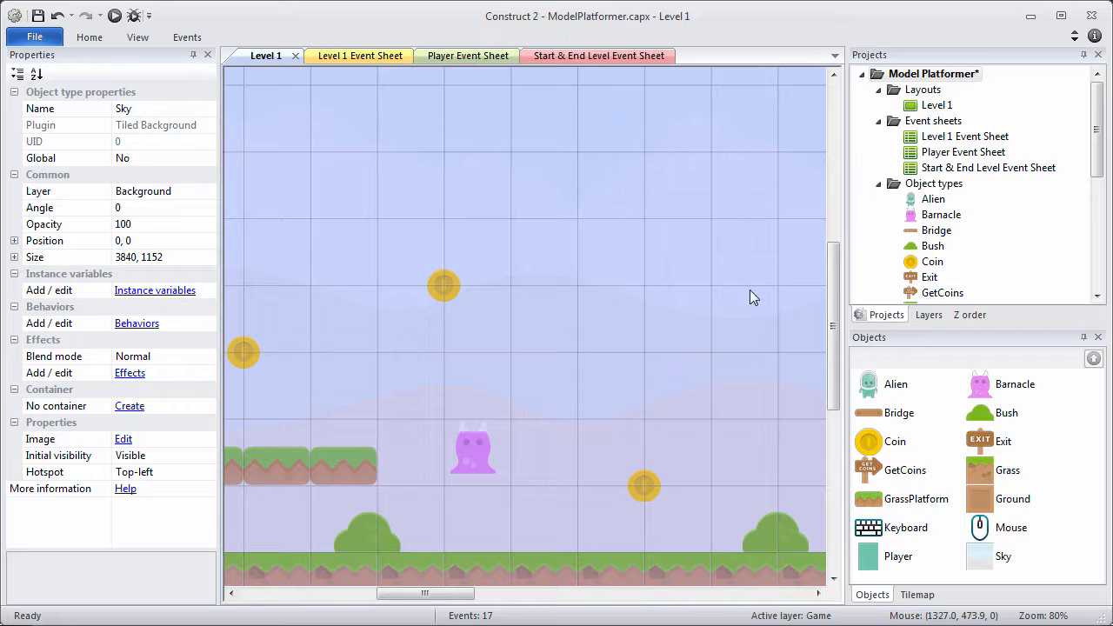
Add a new family and move Barnacle into its member list.
click(680, 309)
scroll(1100, 102, down, 1)
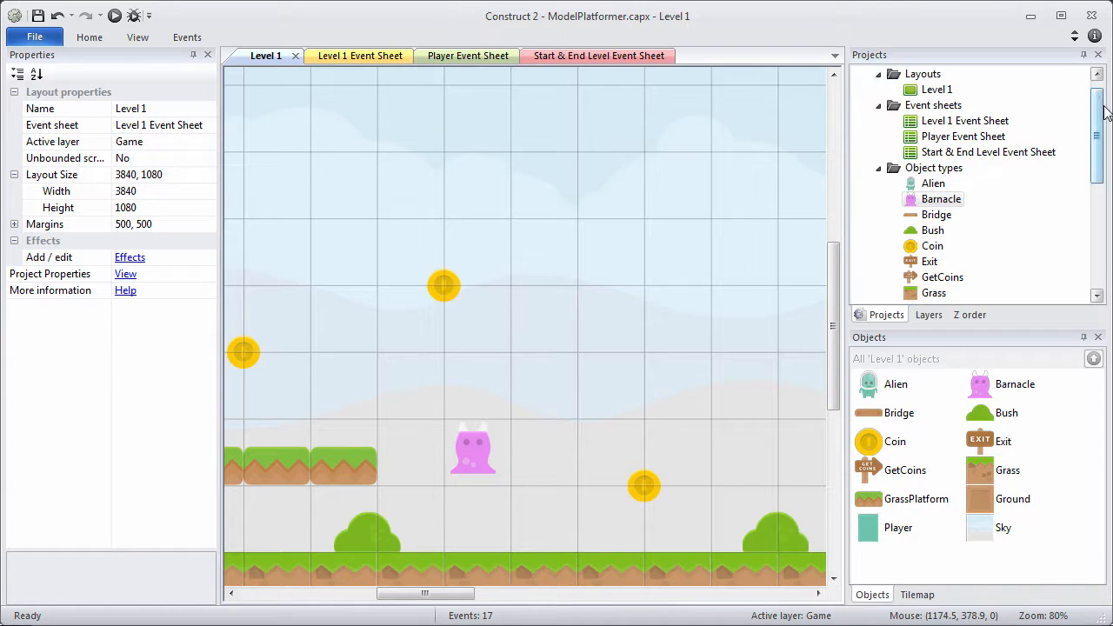
drag(1105, 111, 1108, 205)
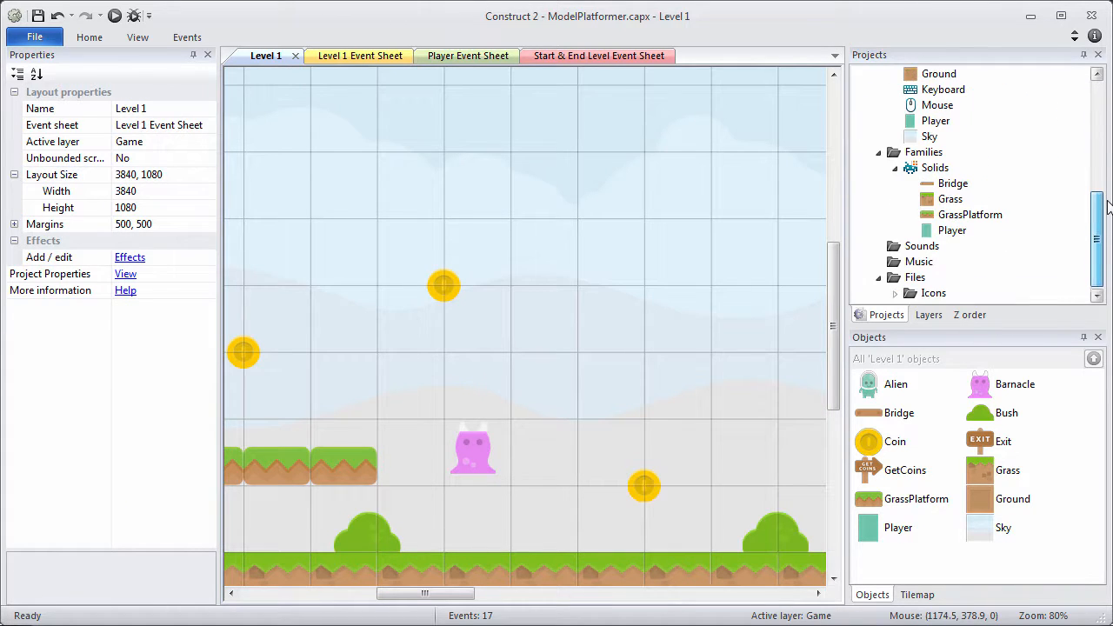
right_click(928, 153)
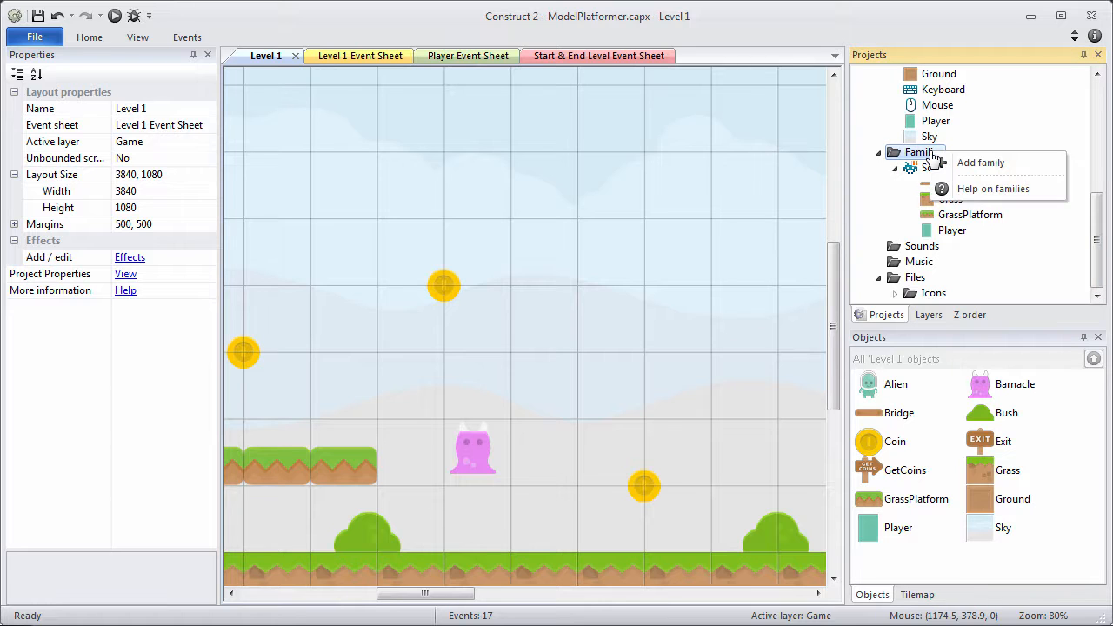
click(972, 164)
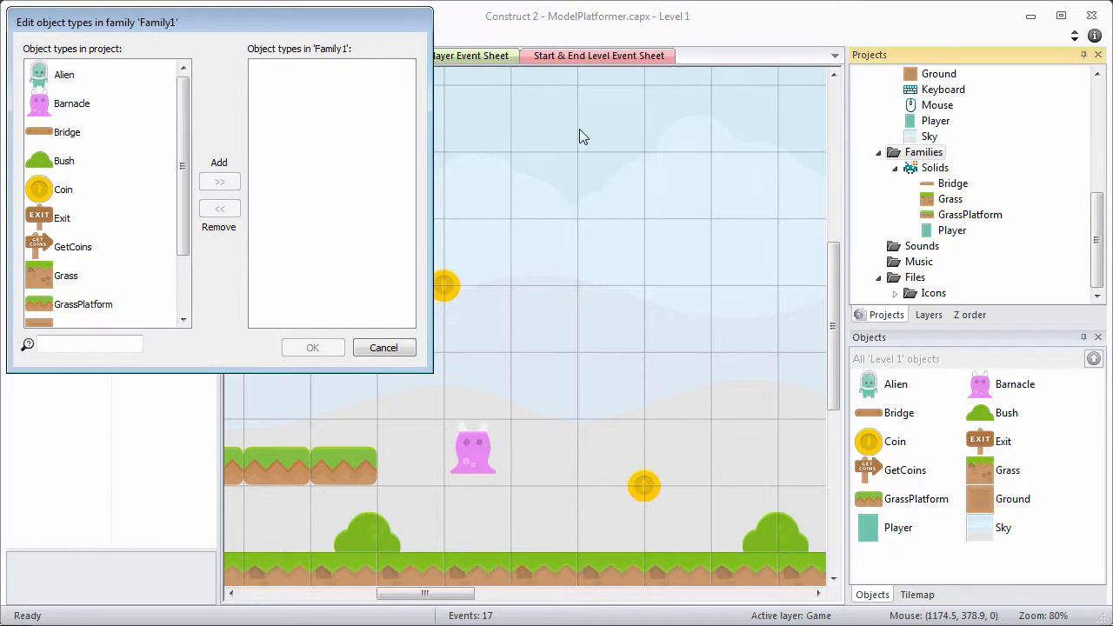
click(84, 105)
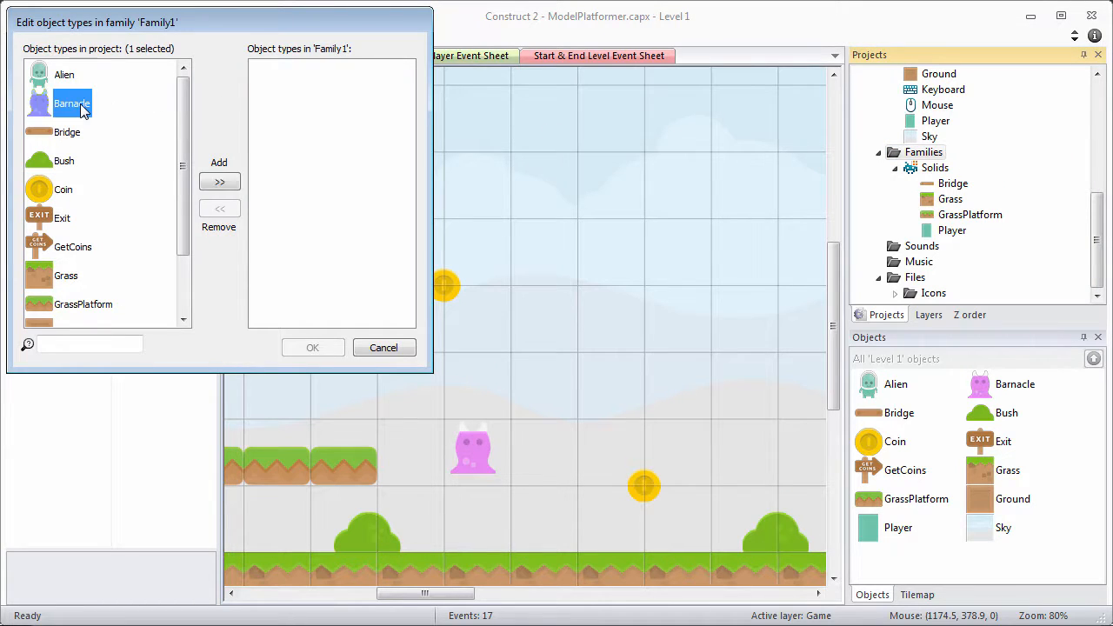
click(229, 180)
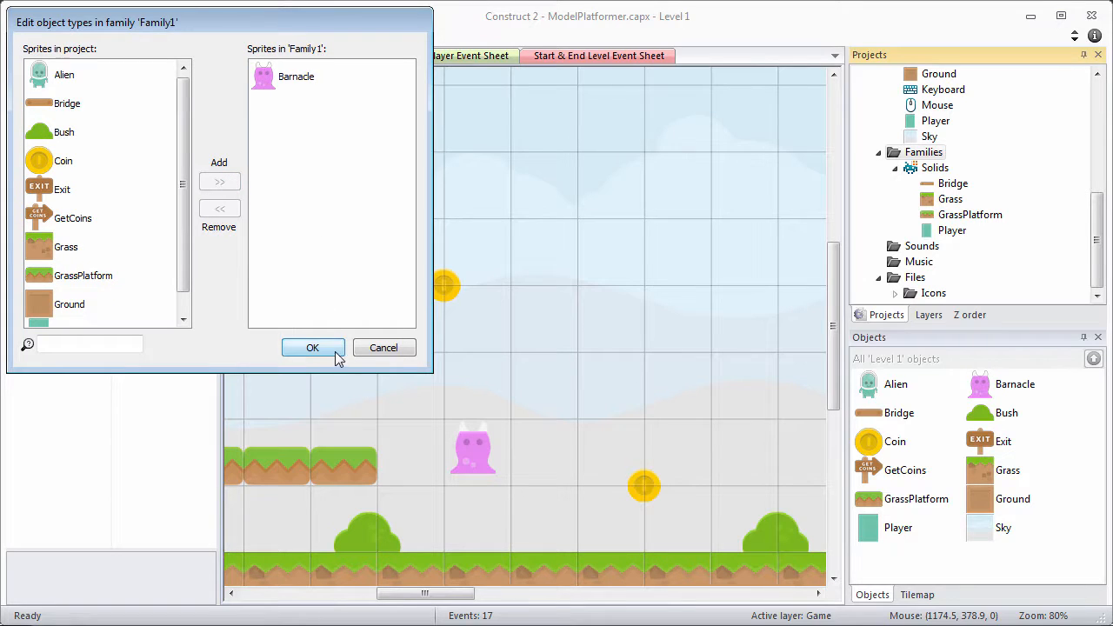
click(312, 348)
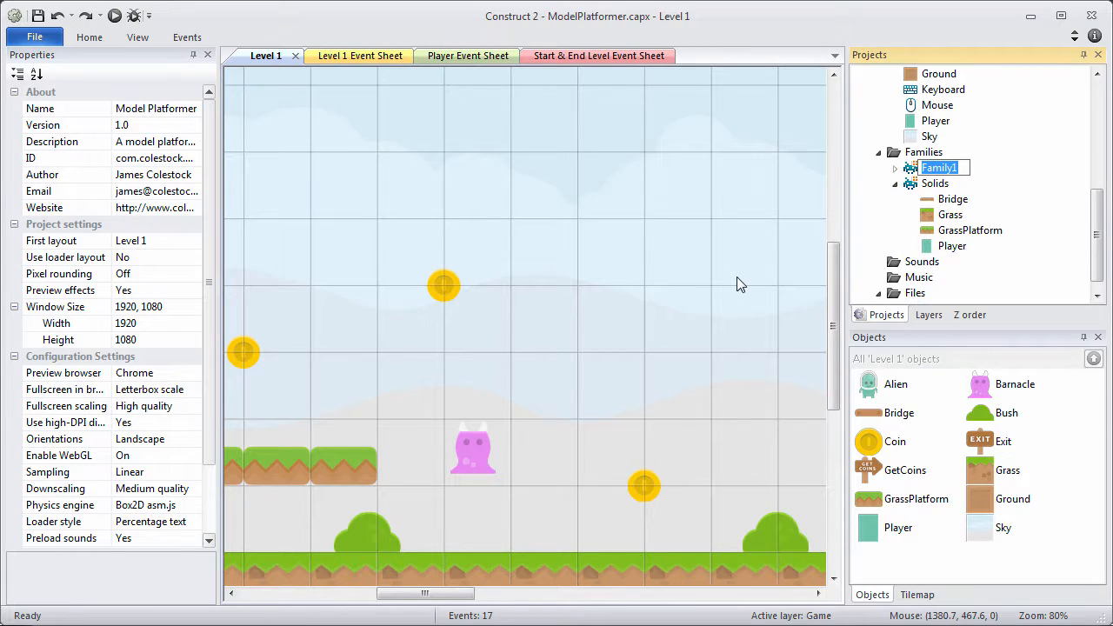
Name the family Enemies and expand it to check that Barnacle is listed.
text(Enemies)
key(Return)
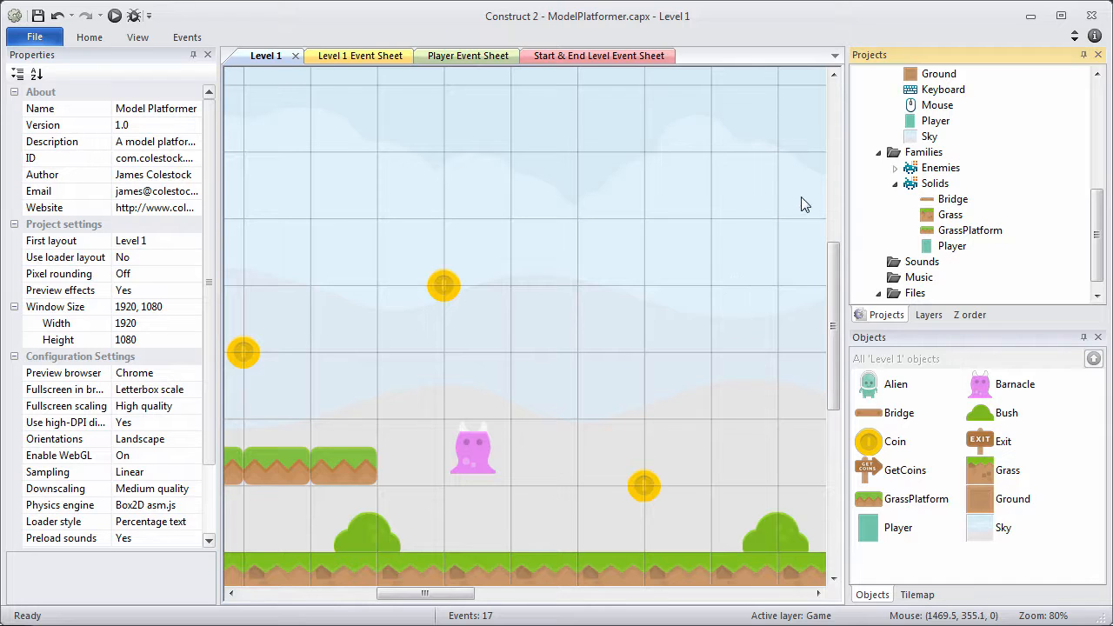
click(894, 170)
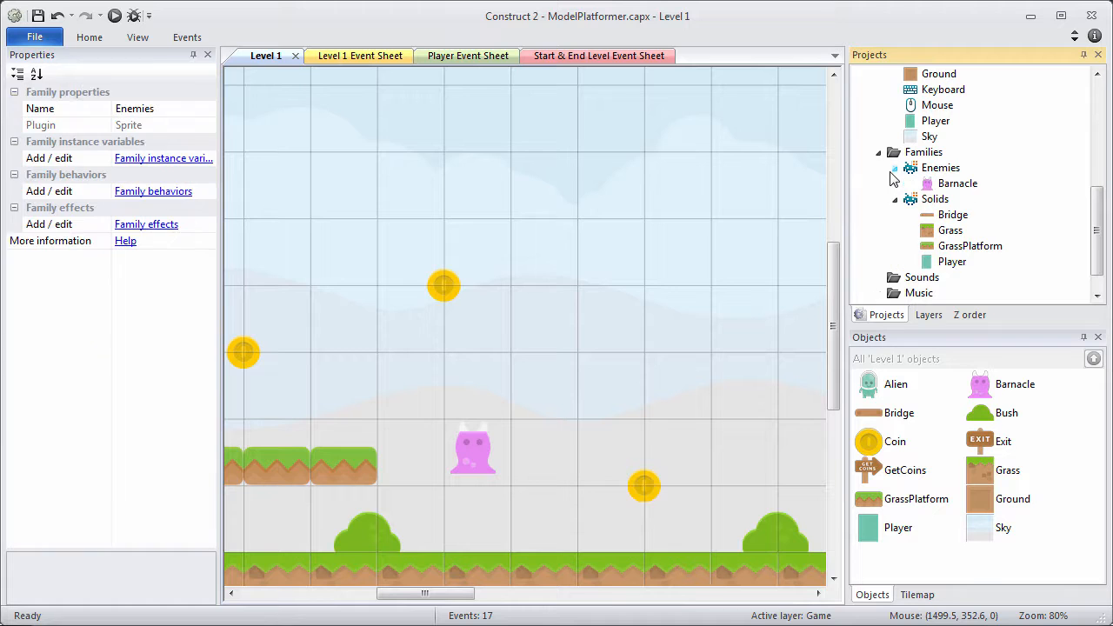
click(941, 185)
click(614, 219)
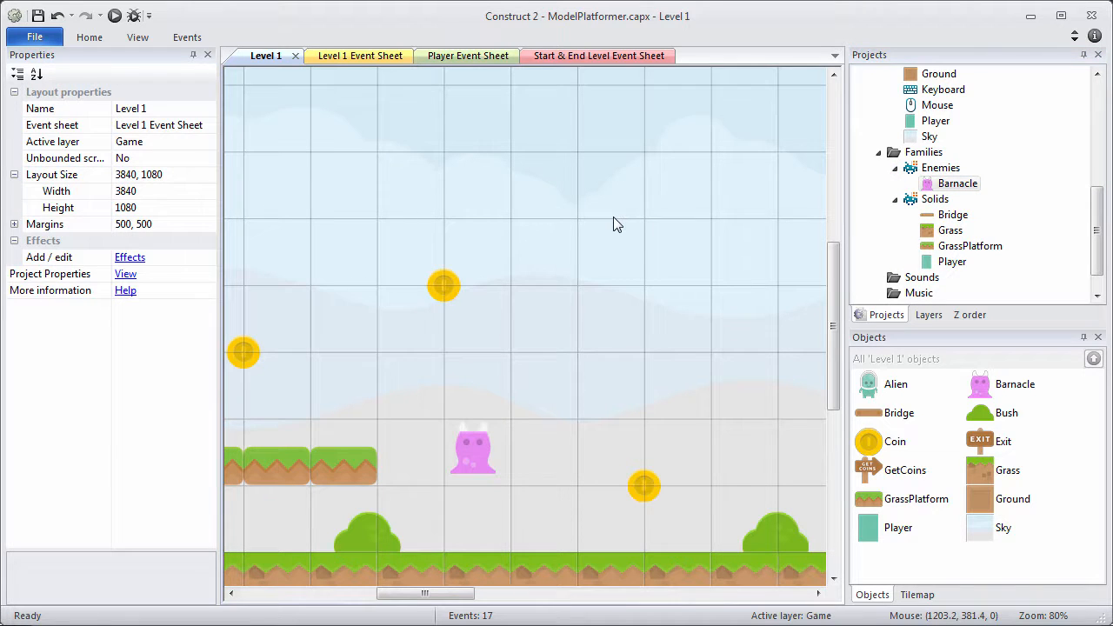
Duplicate the Barnacle further right, enable Snap to grid, and drop both Barnacles onto the ground.
ctrl+scroll(613, 217, down, 7)
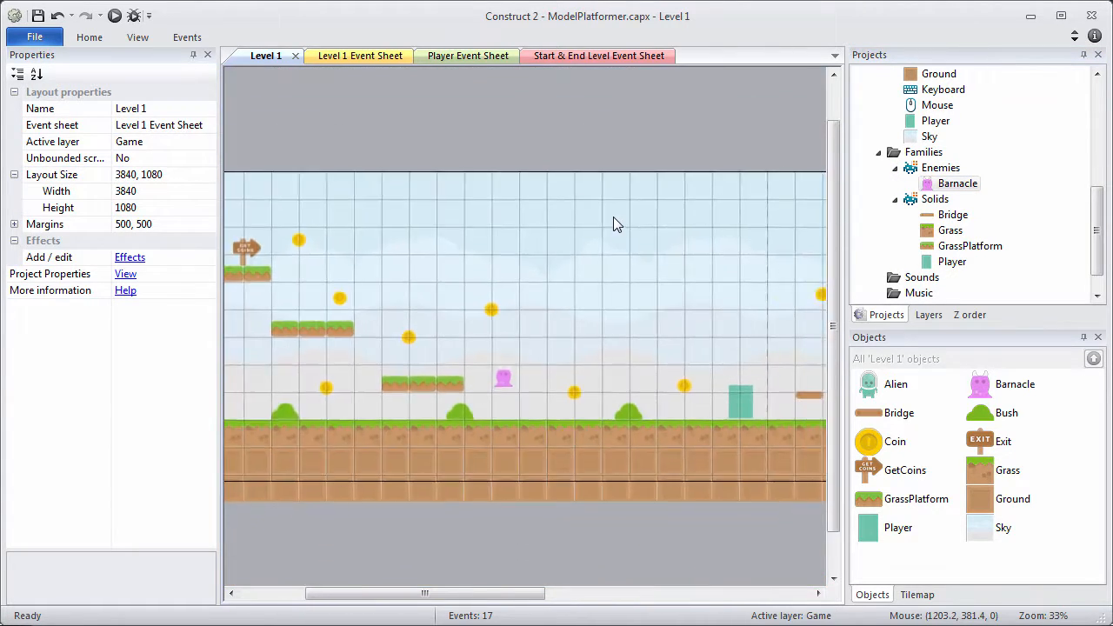
ctrl+scroll(613, 224, down, 1)
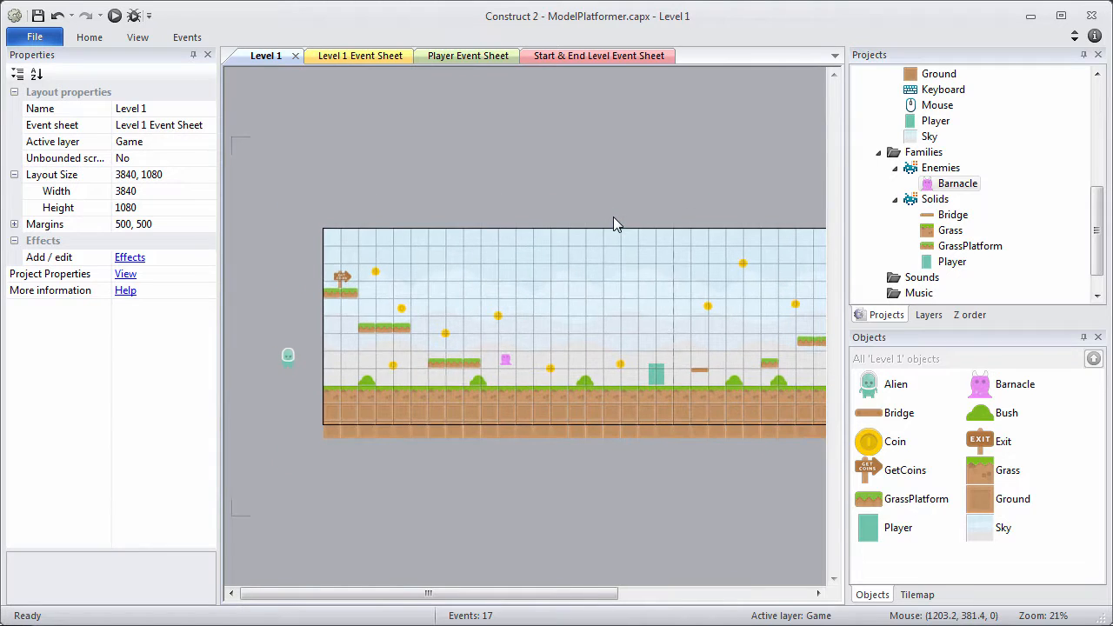
click(505, 360)
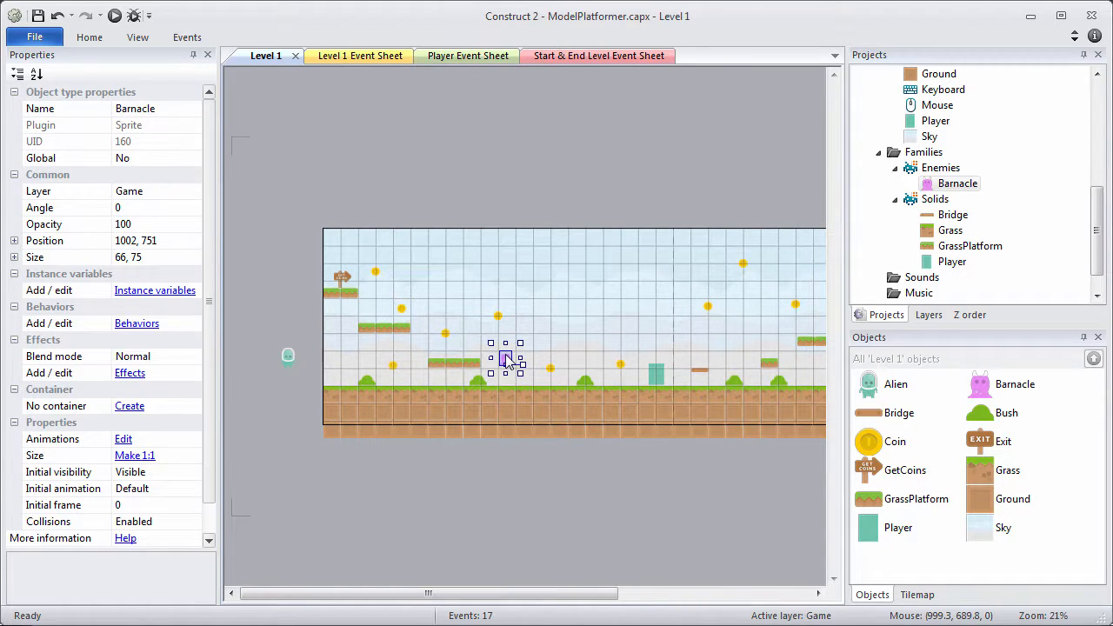
ctrl+drag(508, 363, 590, 355)
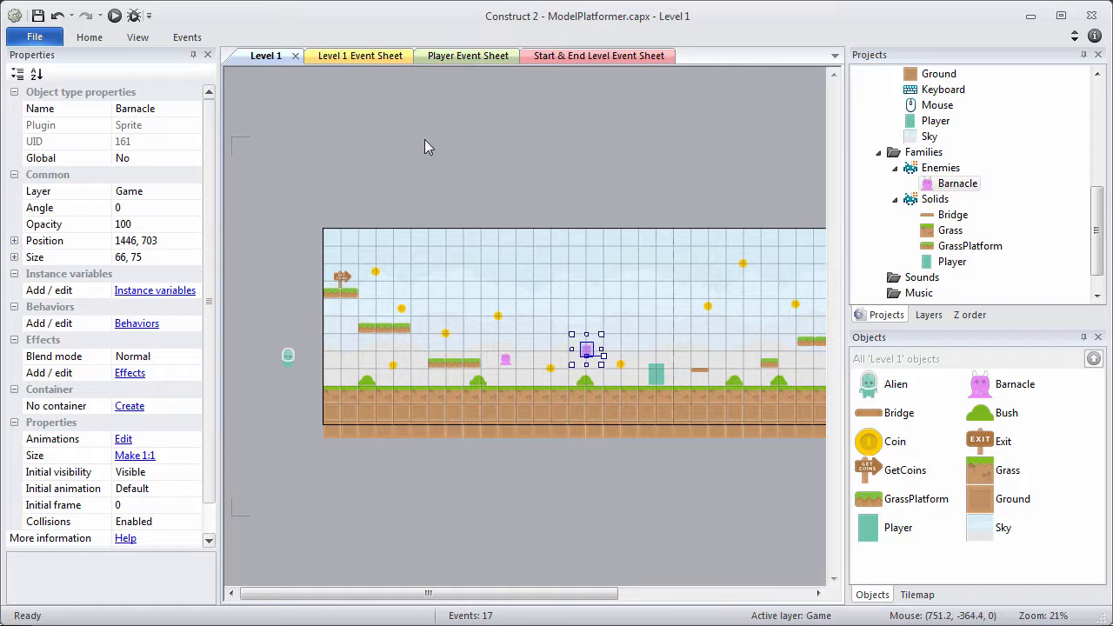
click(138, 37)
click(395, 68)
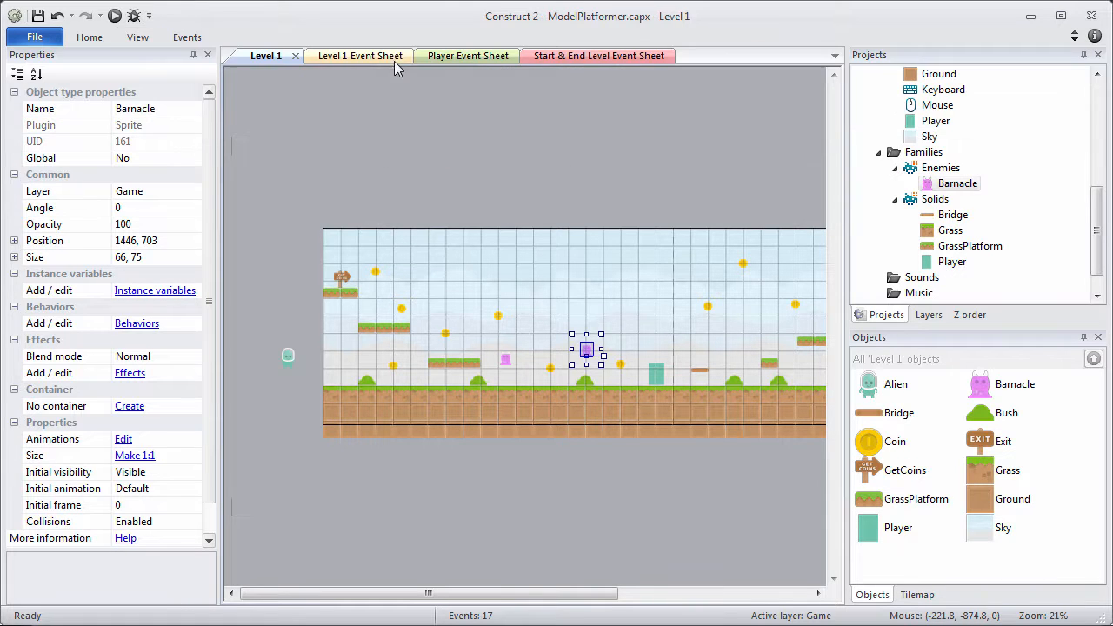
drag(504, 359, 515, 380)
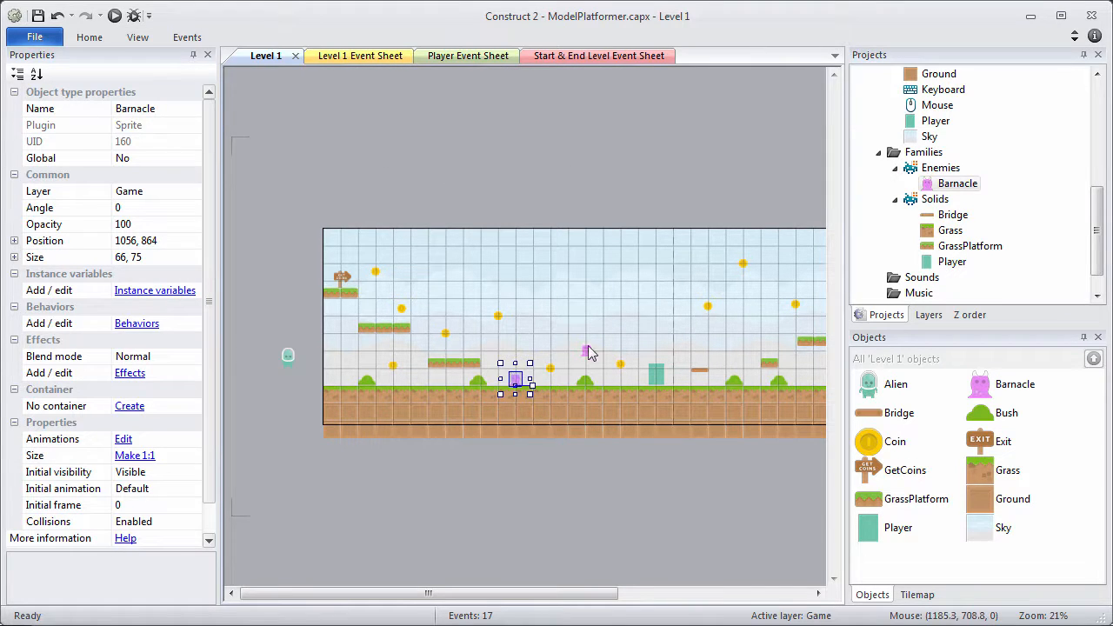
drag(588, 352, 615, 386)
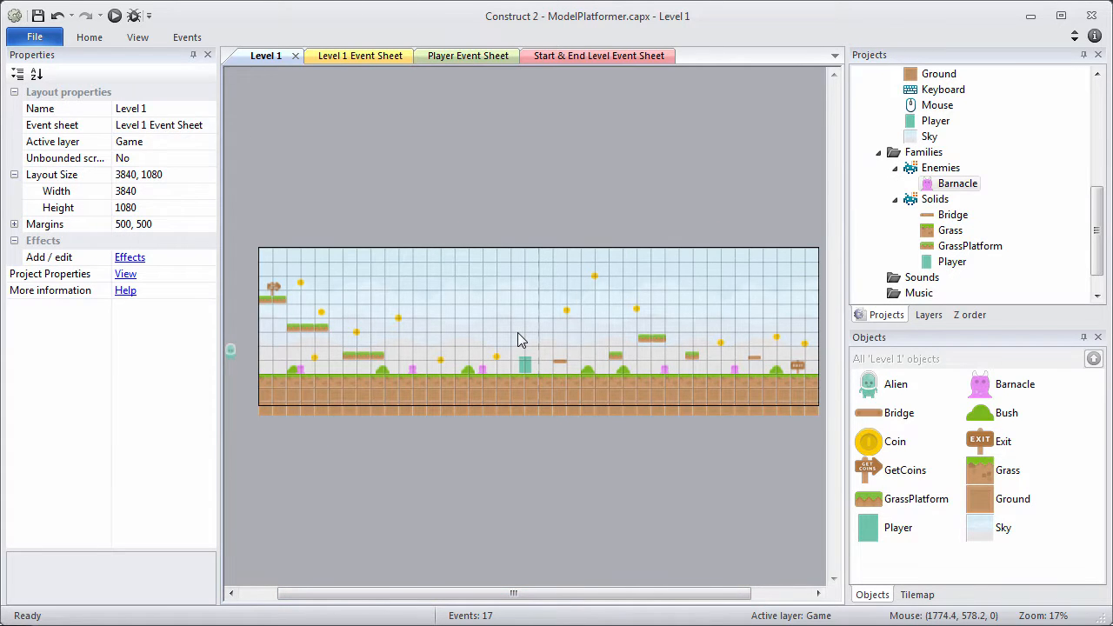
Pan across the full Level 1 layout and check the Layers and Projects panels.
ctrl+scroll(519, 333, up, 1)
ctrl+scroll(518, 333, up, 6)
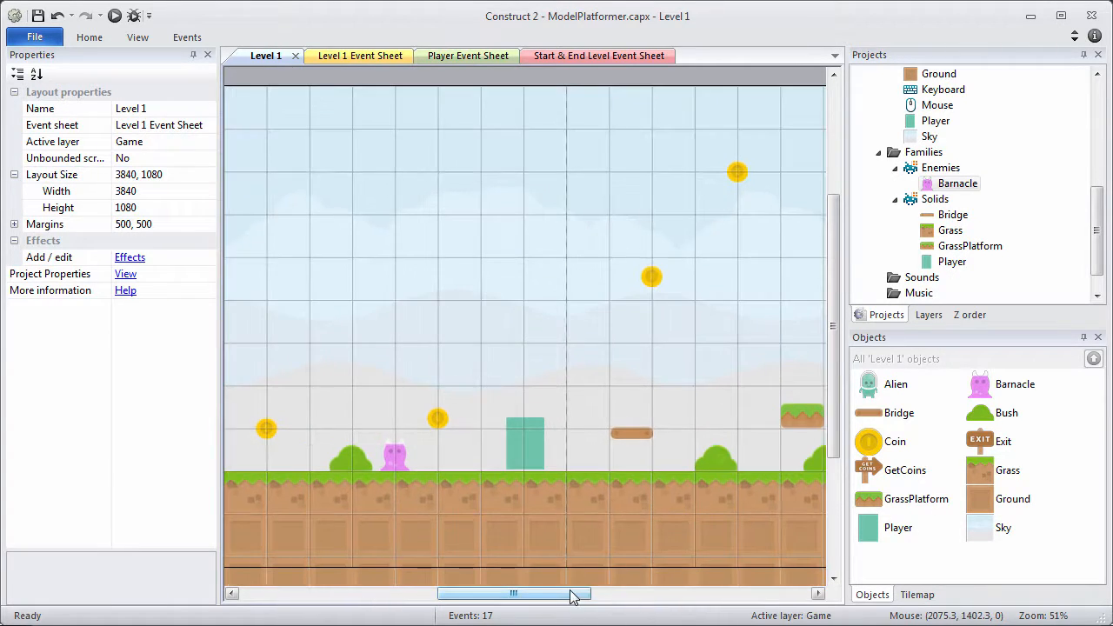
drag(568, 595, 646, 608)
ctrl+scroll(646, 607, down, 6)
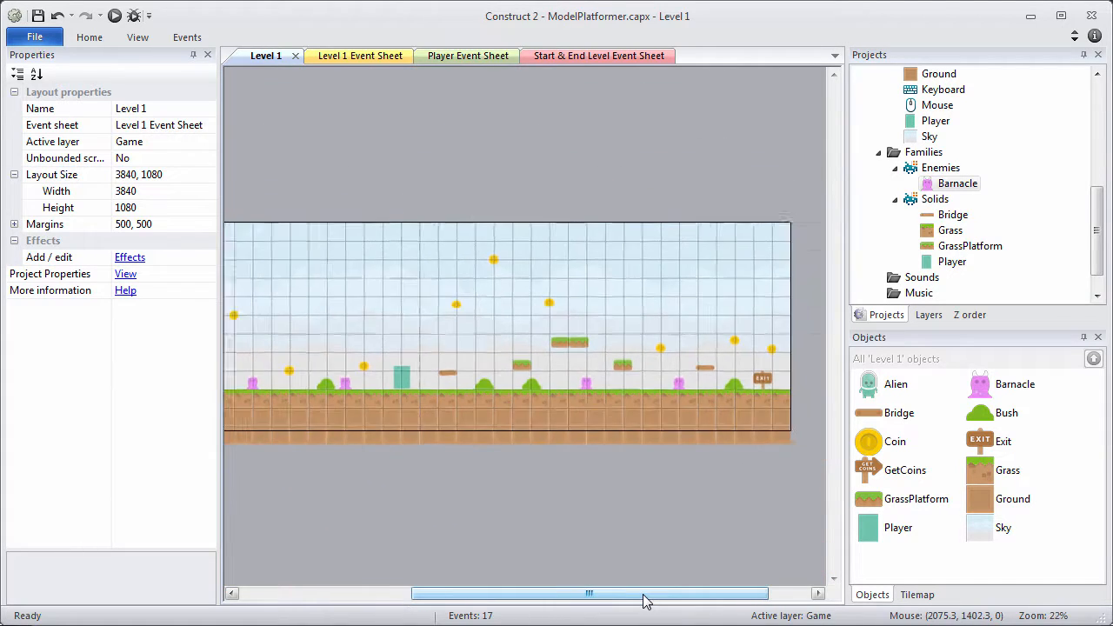
ctrl+scroll(643, 600, down, 1)
drag(641, 600, 591, 600)
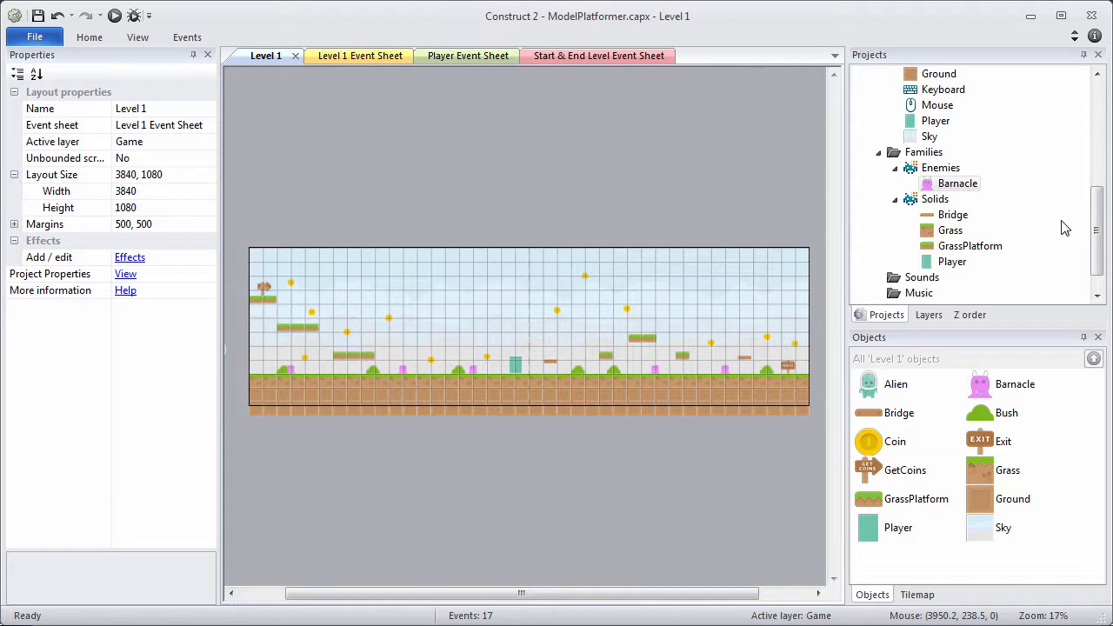
drag(1091, 219, 1086, 131)
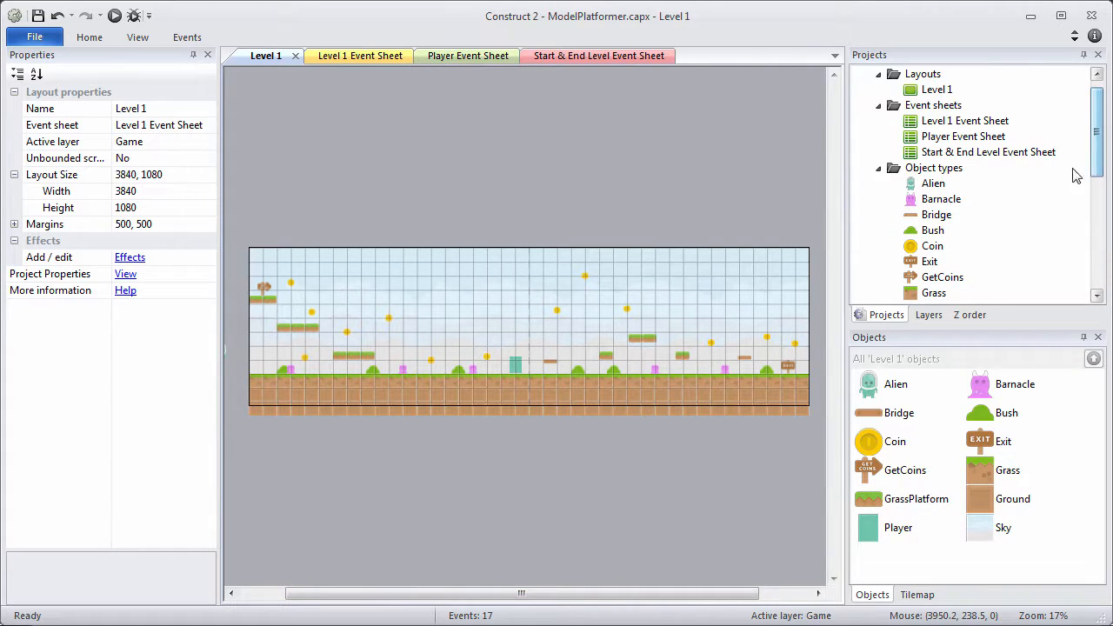
click(929, 315)
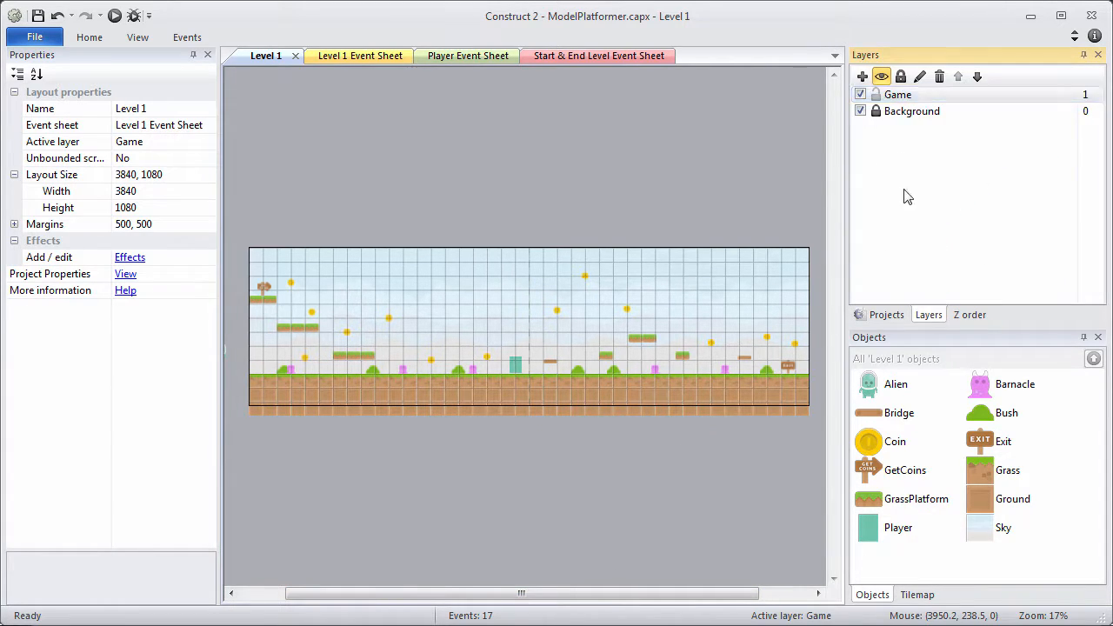
click(877, 315)
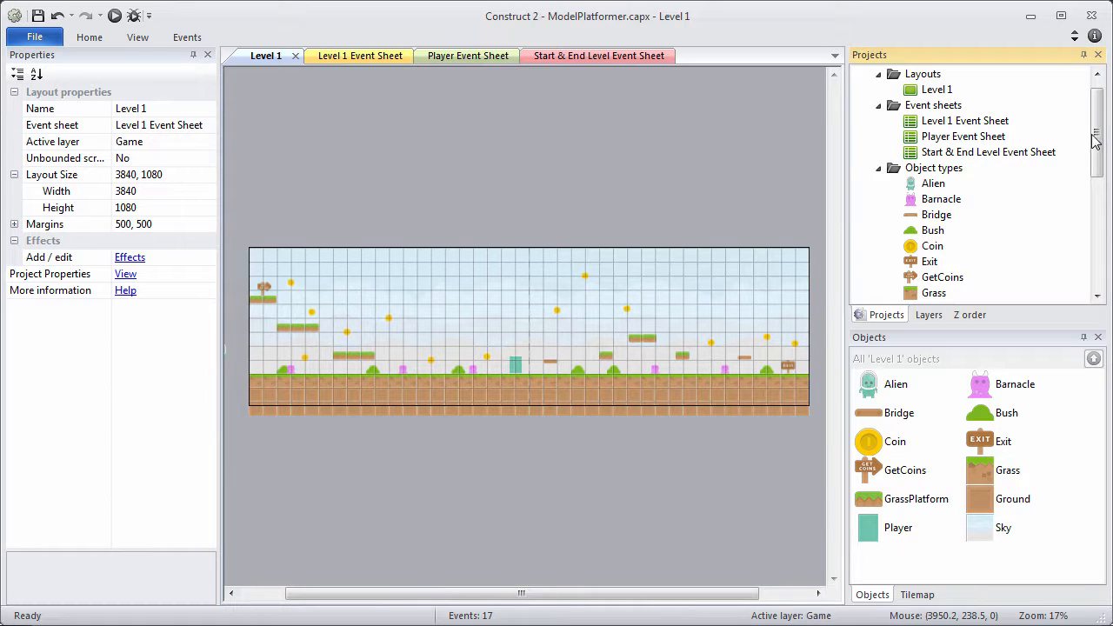
drag(1095, 133, 1097, 153)
right_click(952, 137)
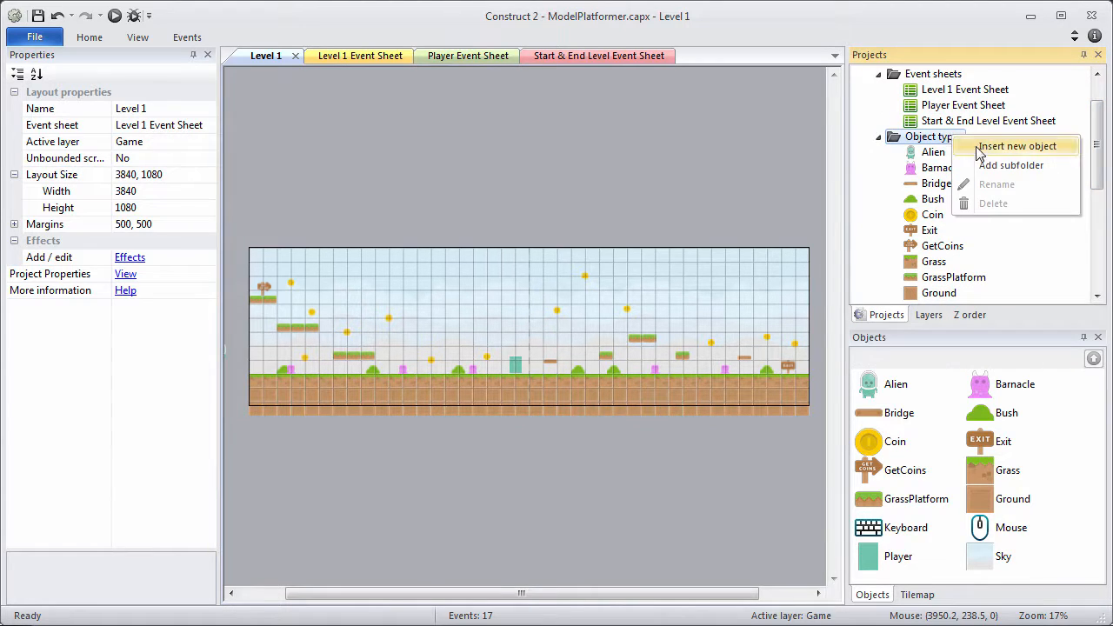
Insert a new Sprite object named Bee and place it in the level.
click(980, 150)
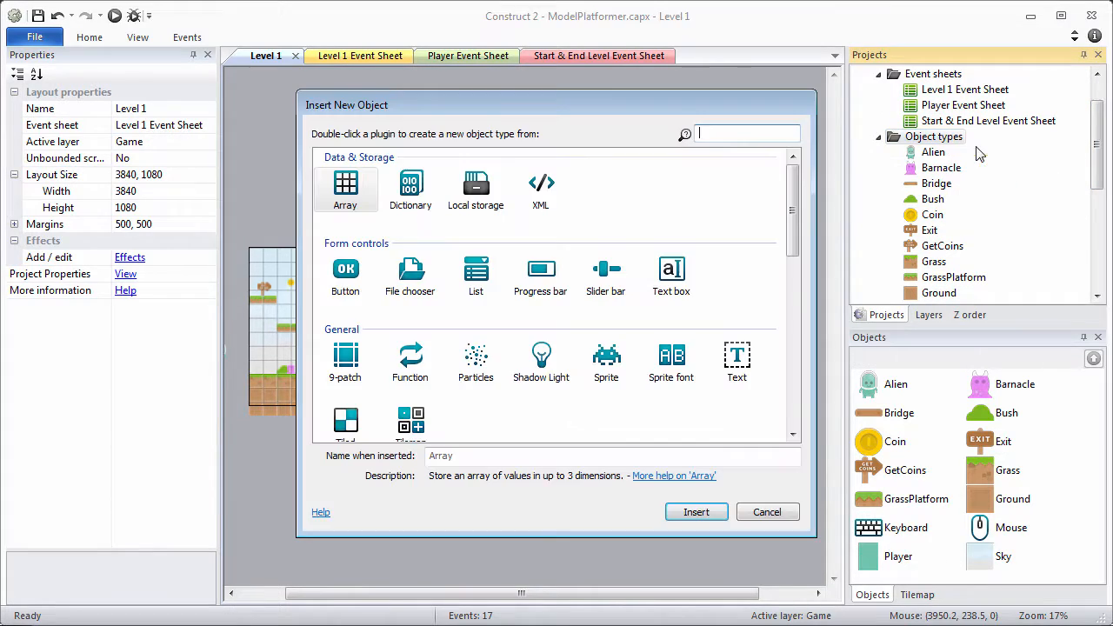
click(606, 363)
click(441, 455)
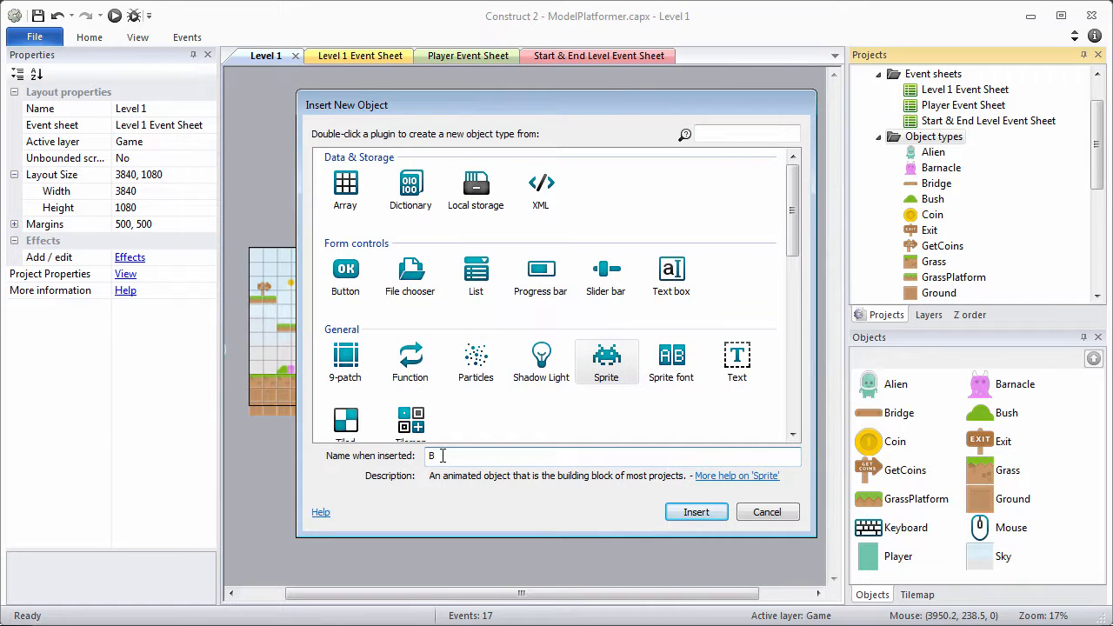
text(Bee)
key(Return)
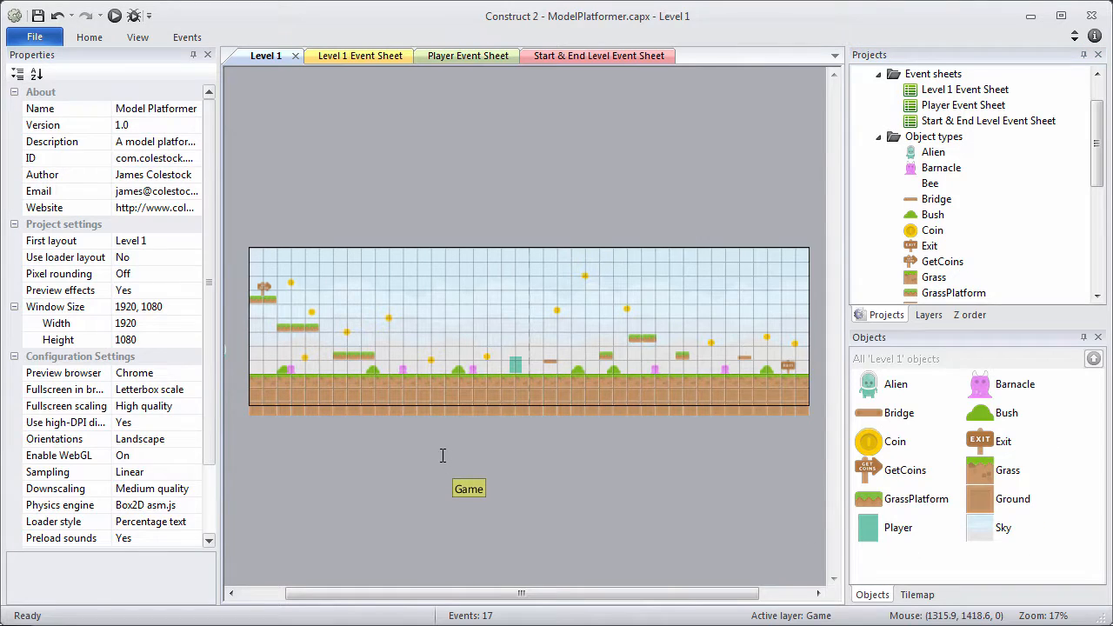
click(462, 293)
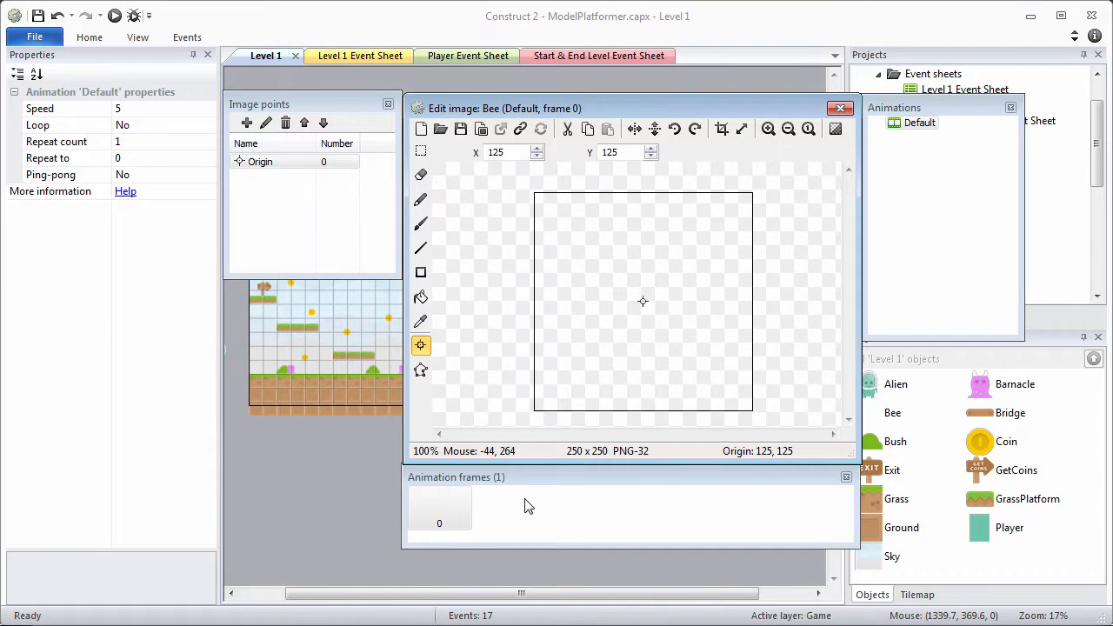
Import bee-2x1-93x72.png as a 2×1 strip, replacing the Bee's entire Default animation.
right_click(525, 507)
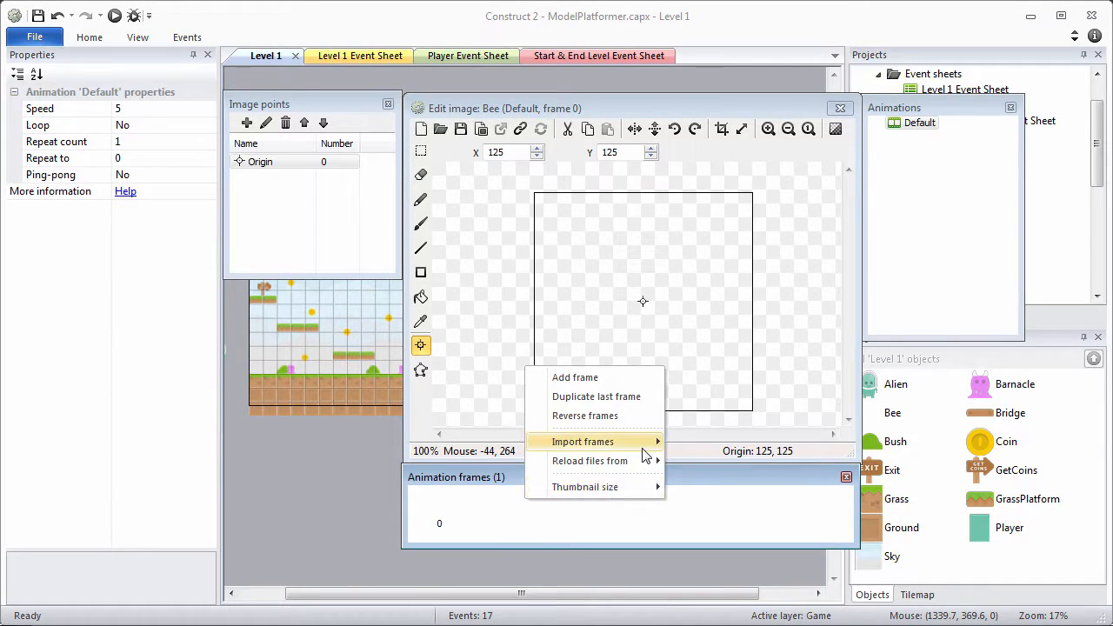
mouse_move(641, 444)
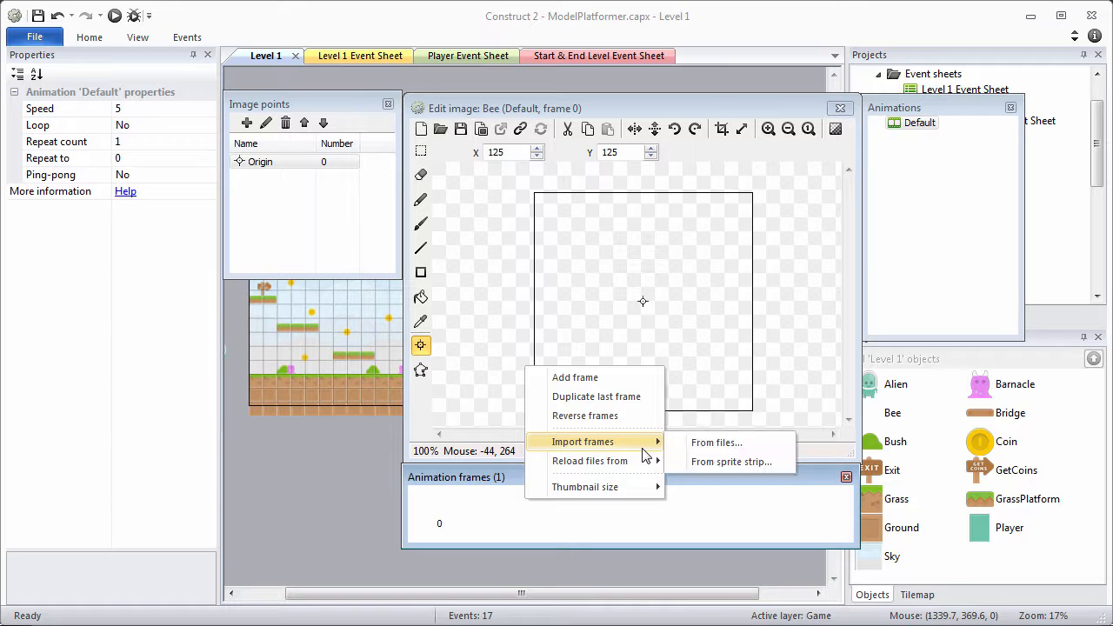
click(720, 444)
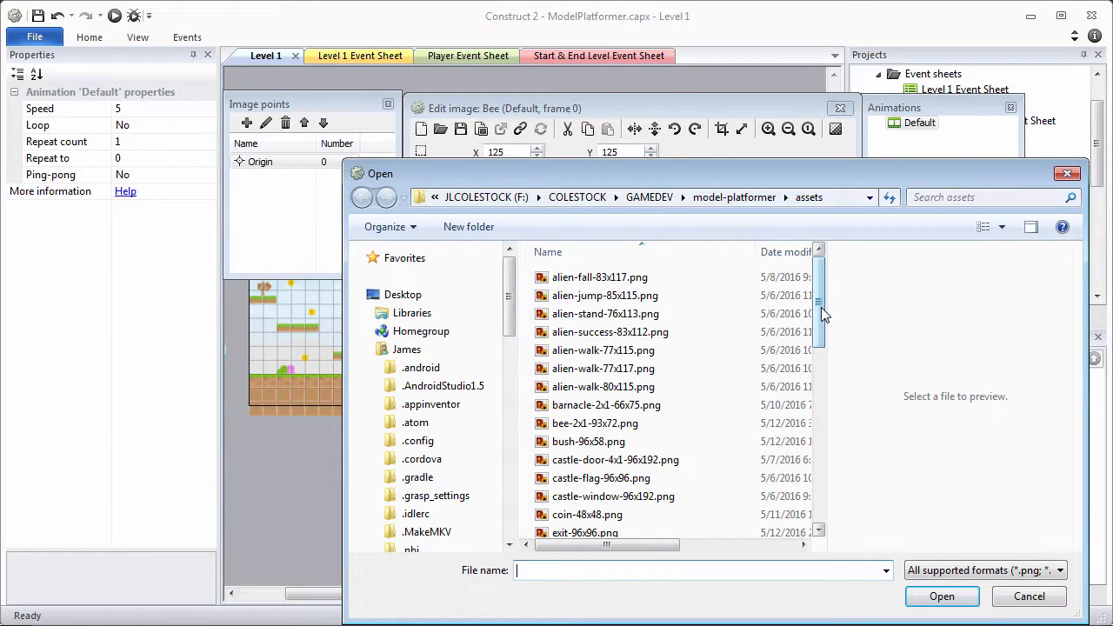
drag(820, 307, 832, 357)
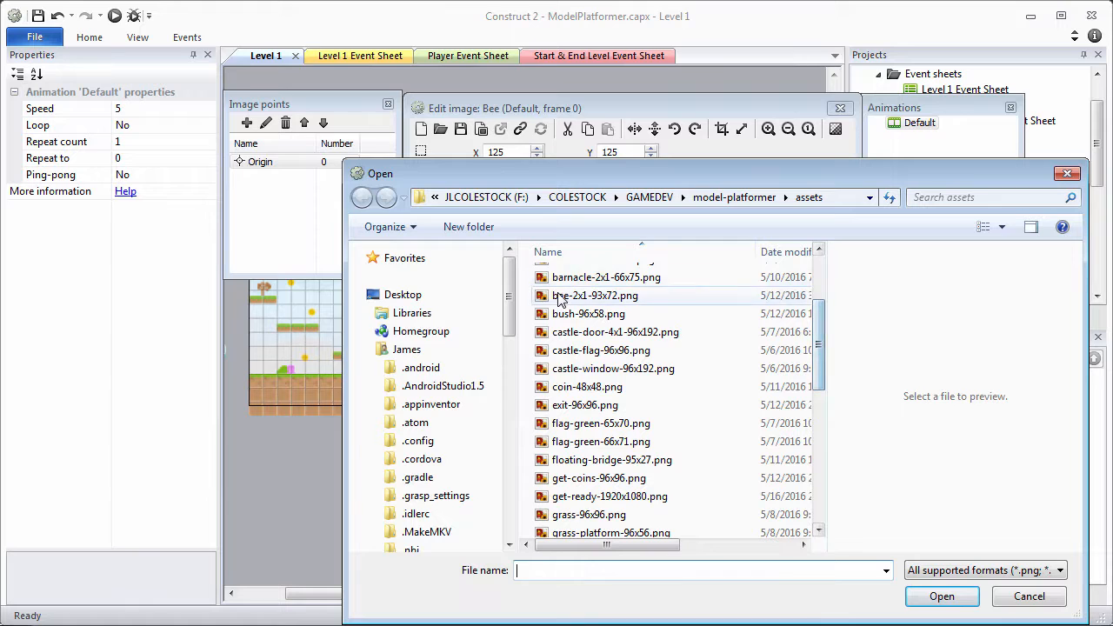
click(592, 296)
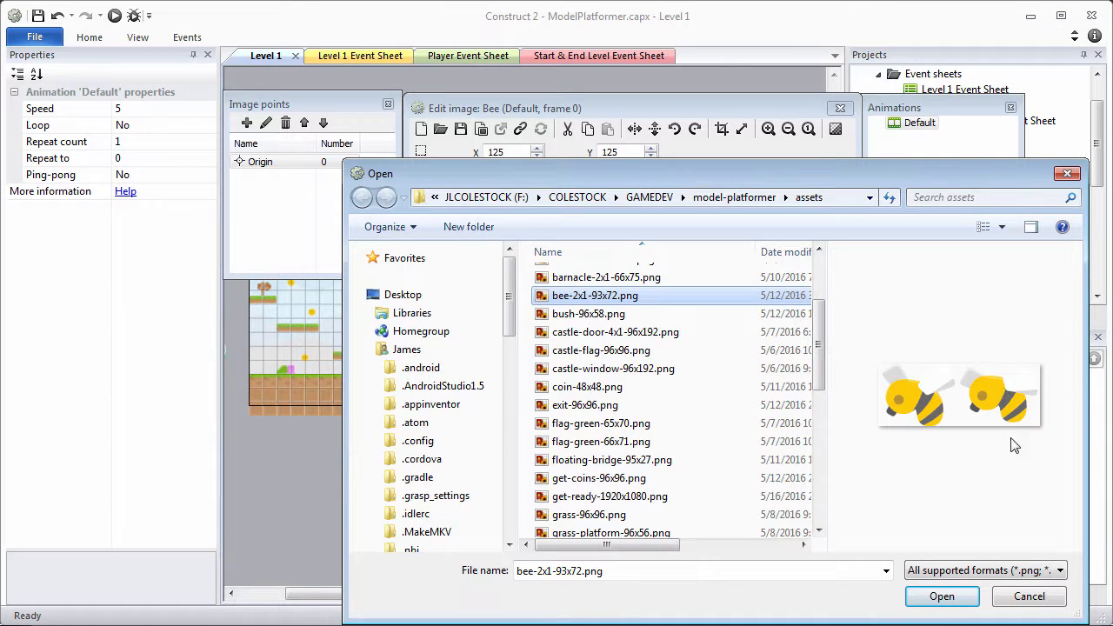
click(942, 596)
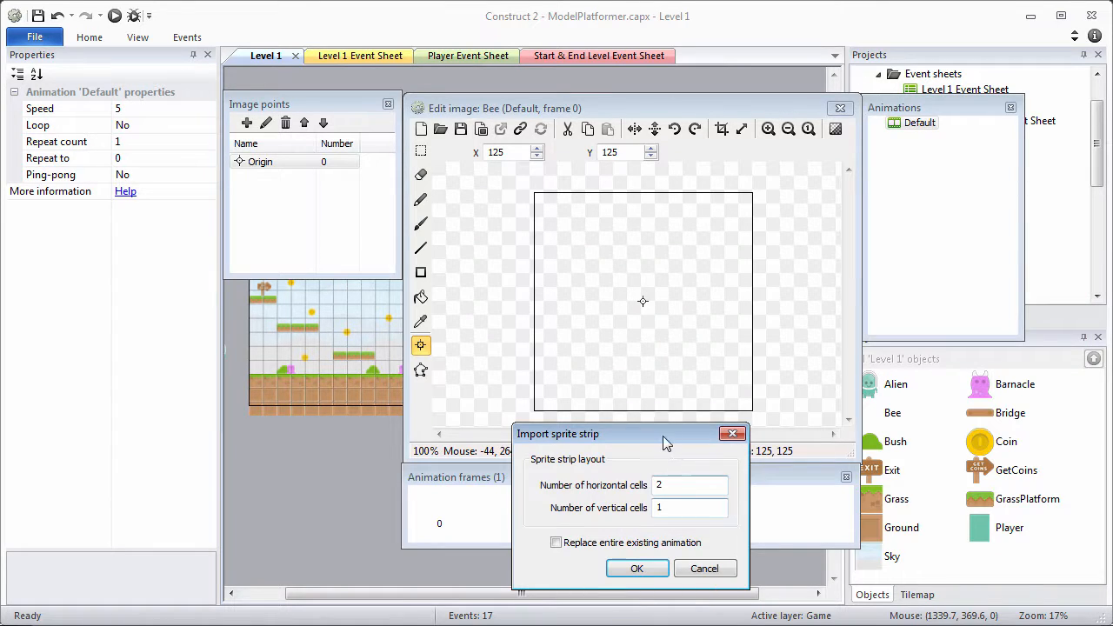
drag(664, 437, 665, 235)
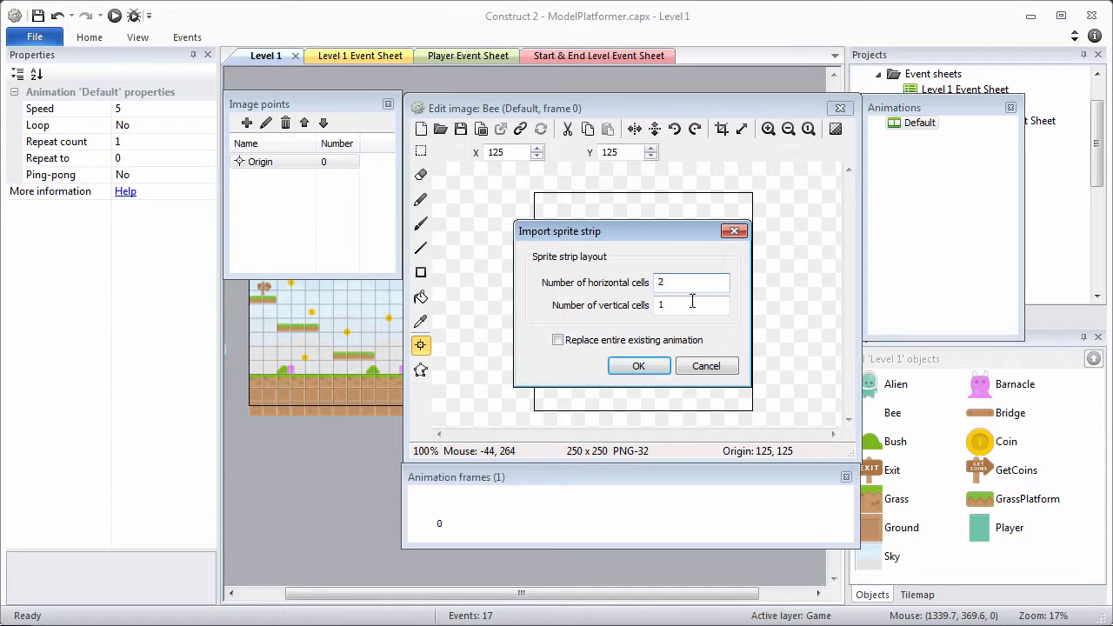
click(562, 342)
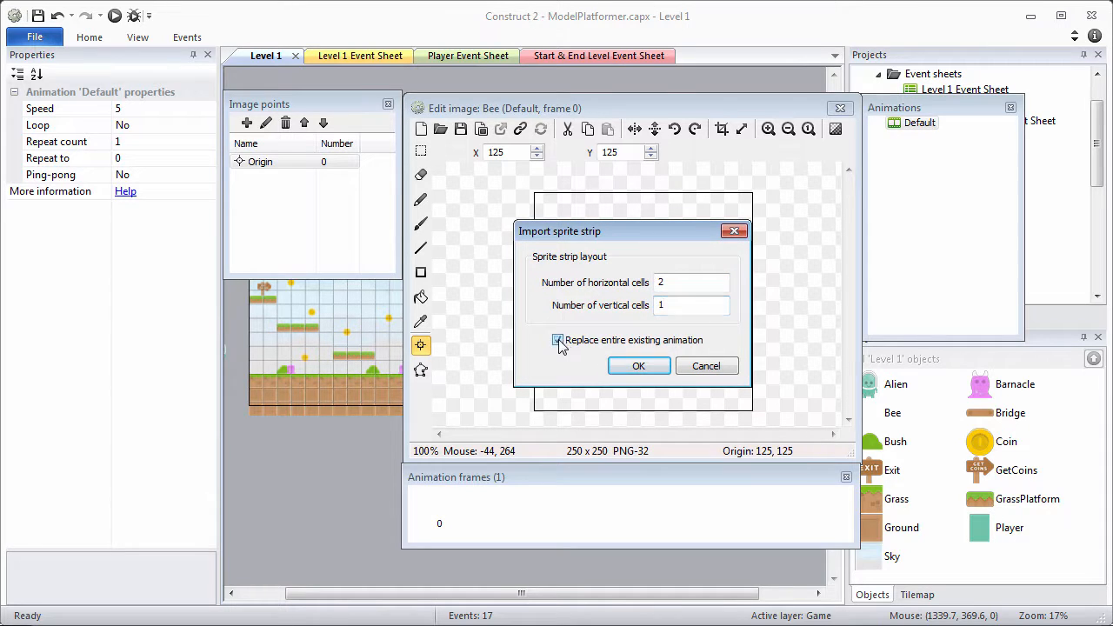
click(625, 368)
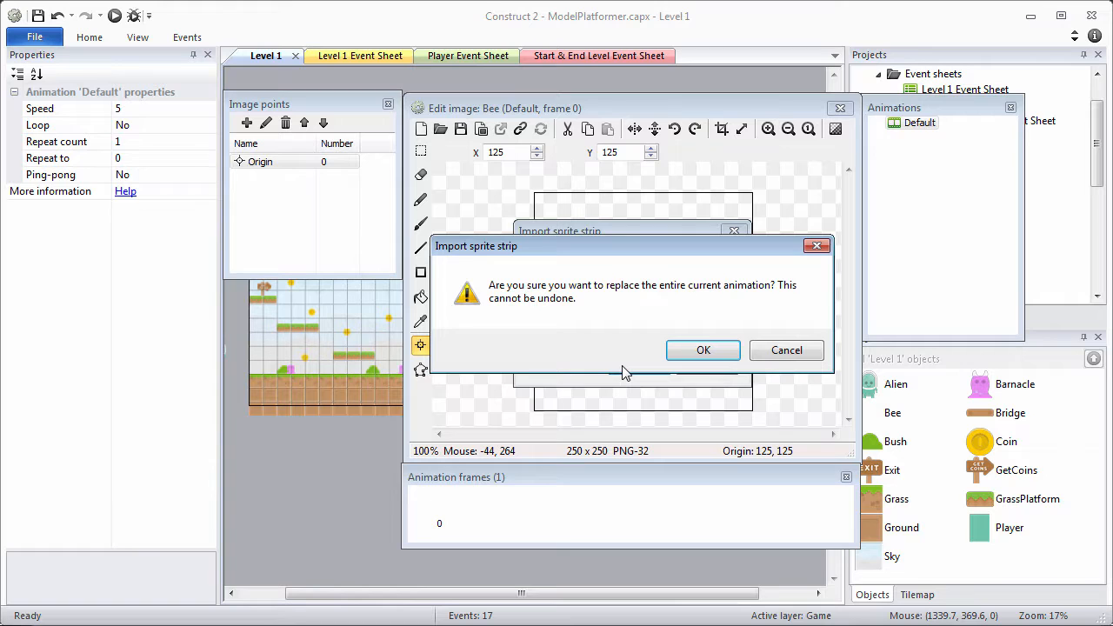
click(703, 350)
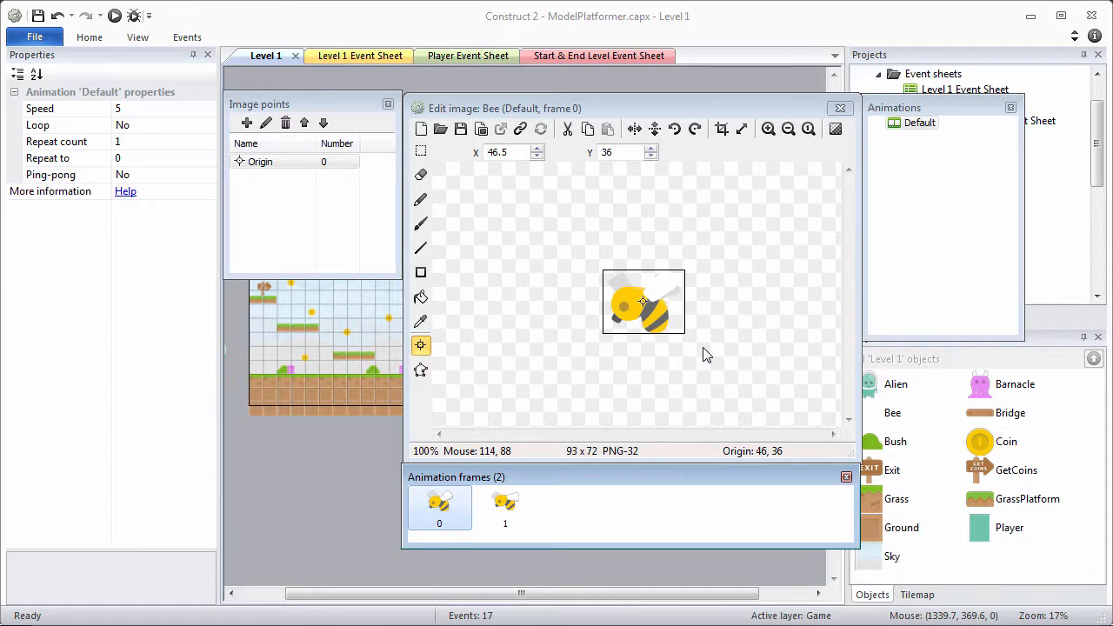
Guess the Bee's collision polygon, apply it to the whole animation, and check both frames.
click(420, 370)
right_click(635, 318)
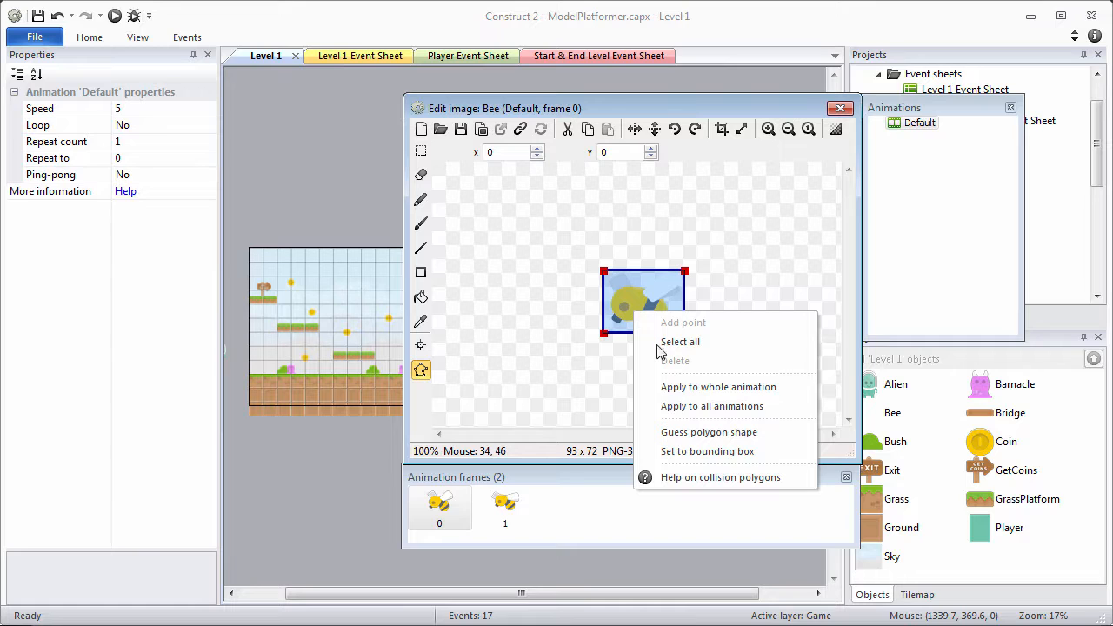
click(682, 431)
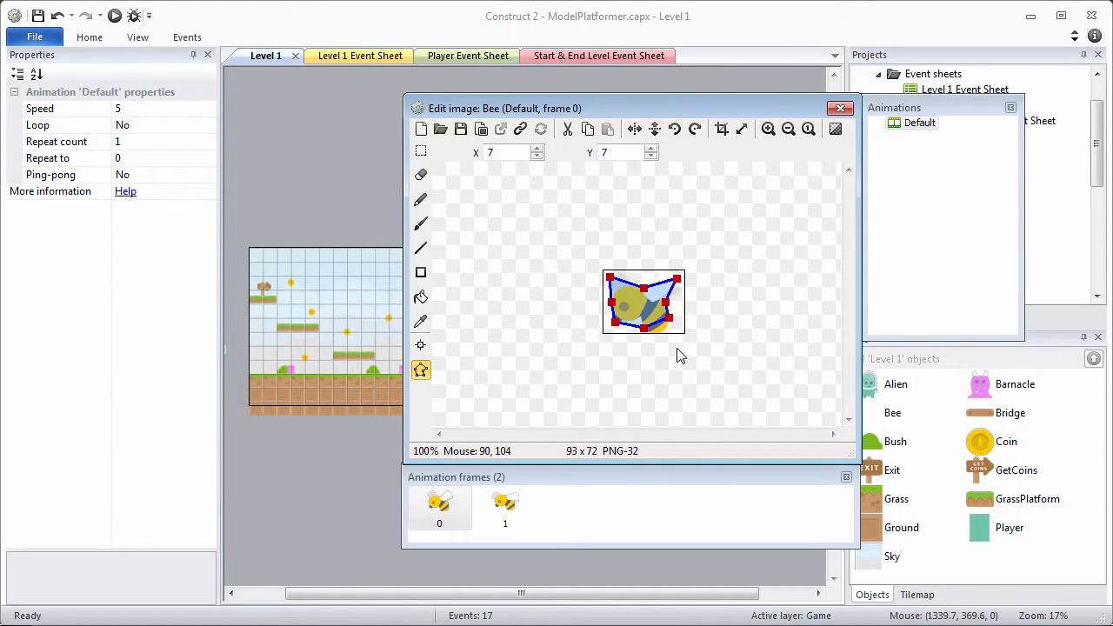
right_click(650, 304)
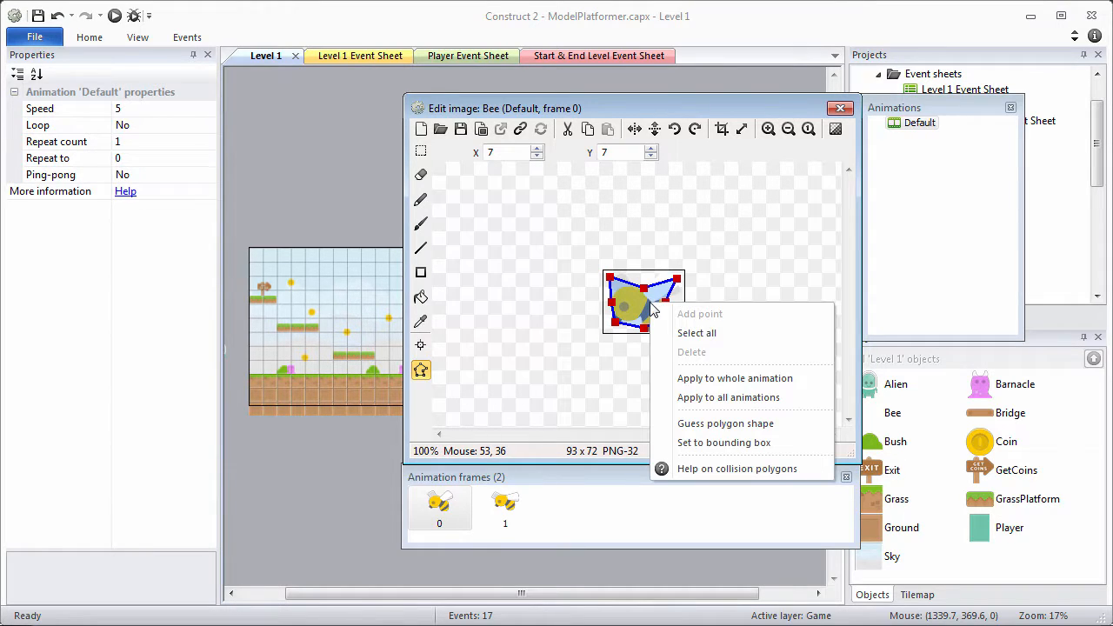
click(728, 380)
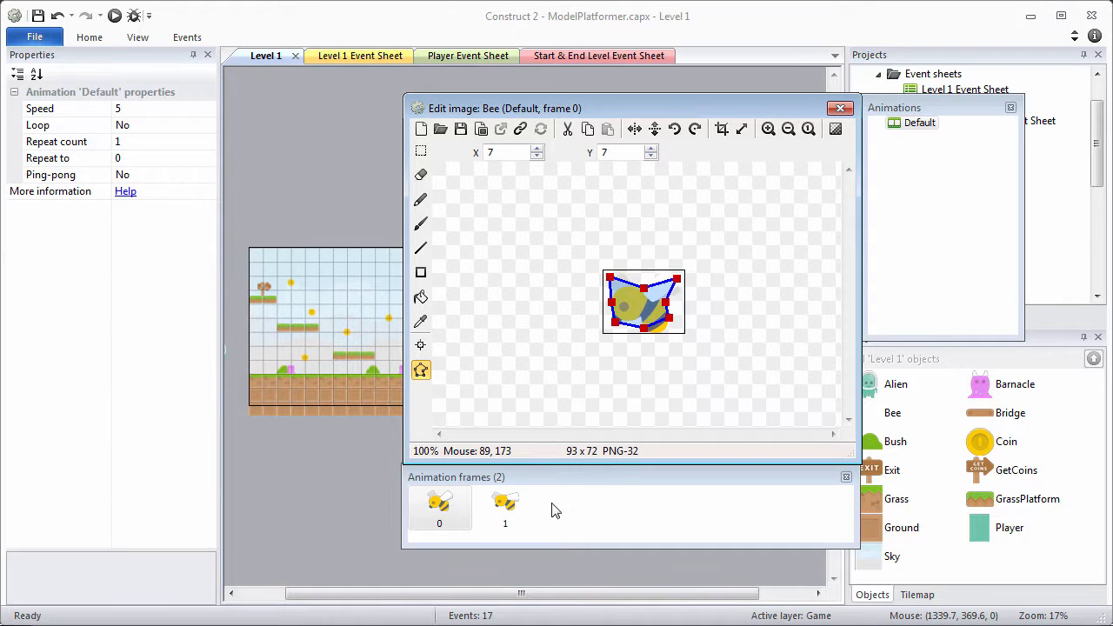
click(517, 502)
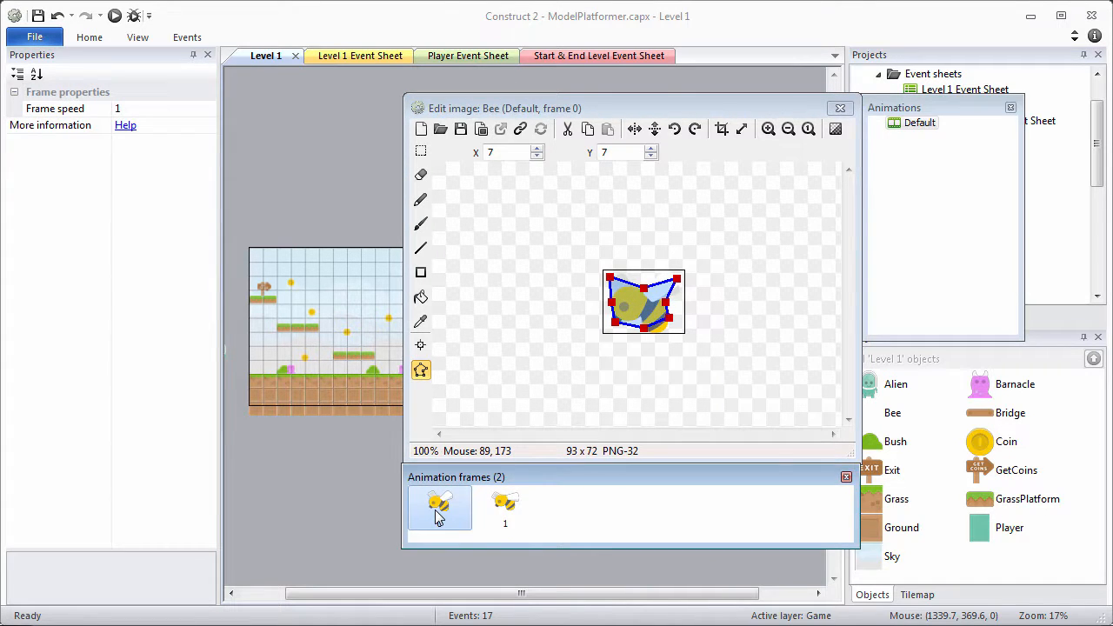
double_click(476, 152)
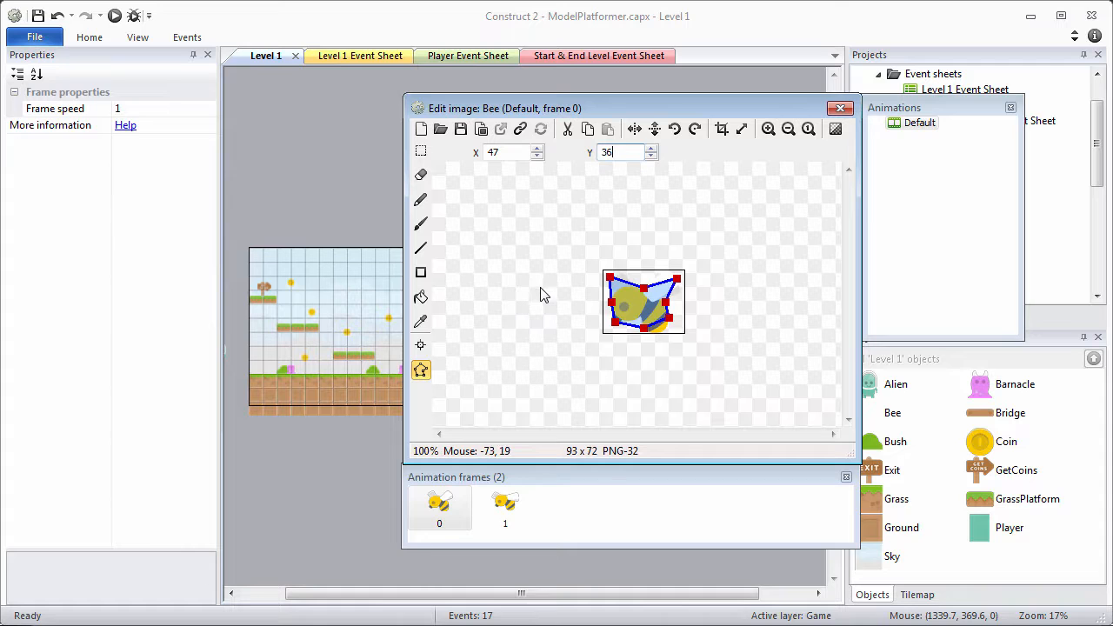
Apply the Bee's Origin point at 47, 36 to every animation frame.
click(421, 346)
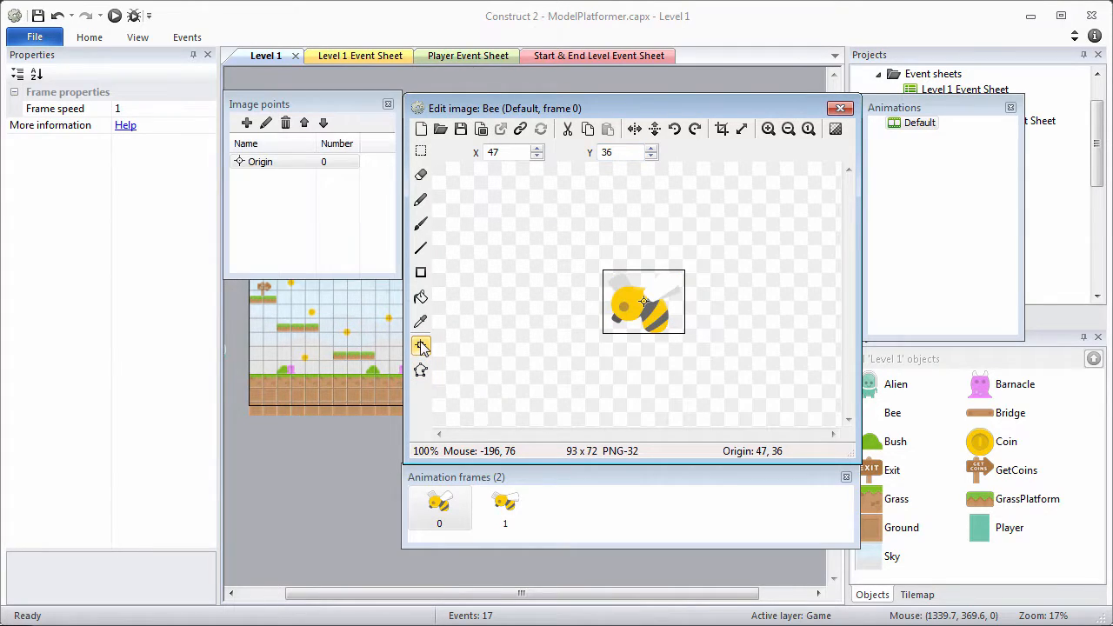
click(305, 169)
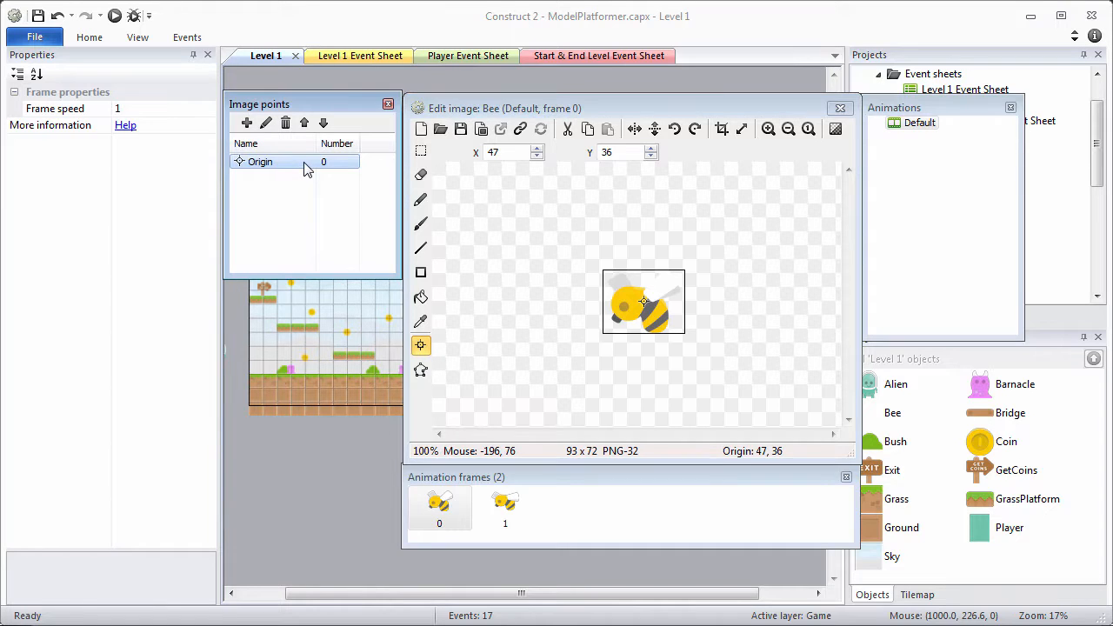
right_click(306, 169)
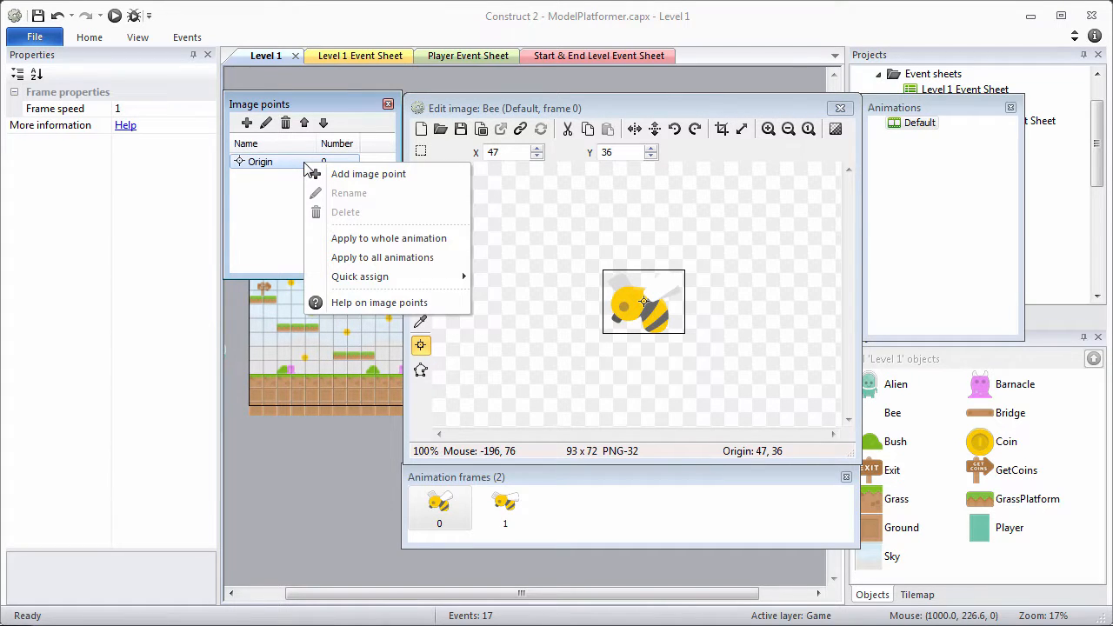
click(346, 238)
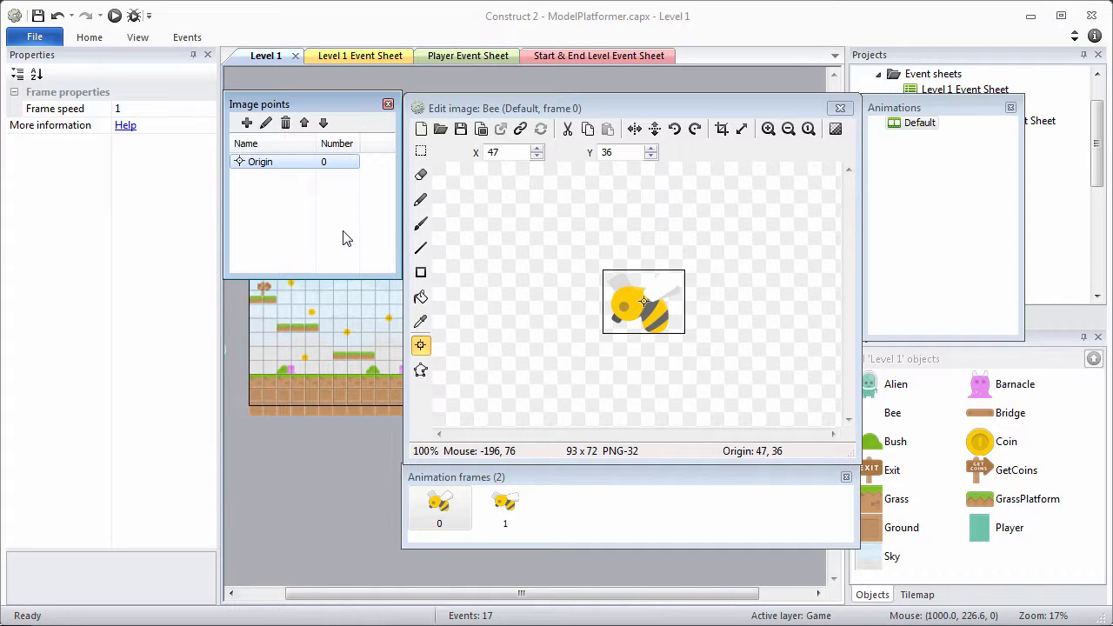
Close the image editor and return to the Level 1 layout.
click(839, 108)
ctrl+scroll(484, 147, up, 6)
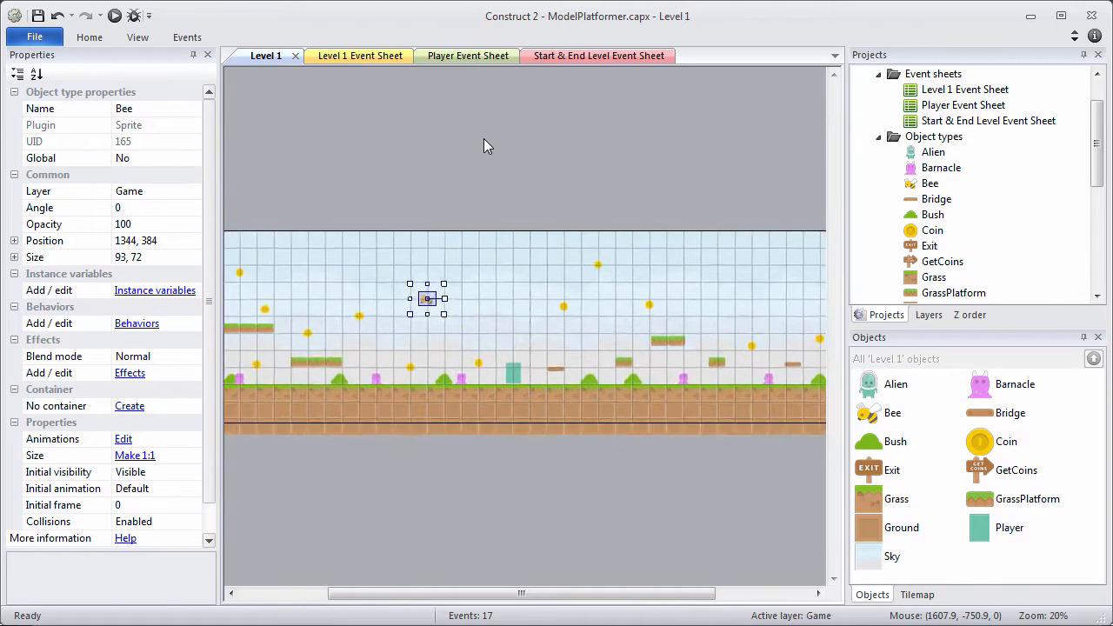
drag(522, 596, 489, 609)
ctrl+scroll(460, 539, up, 3)
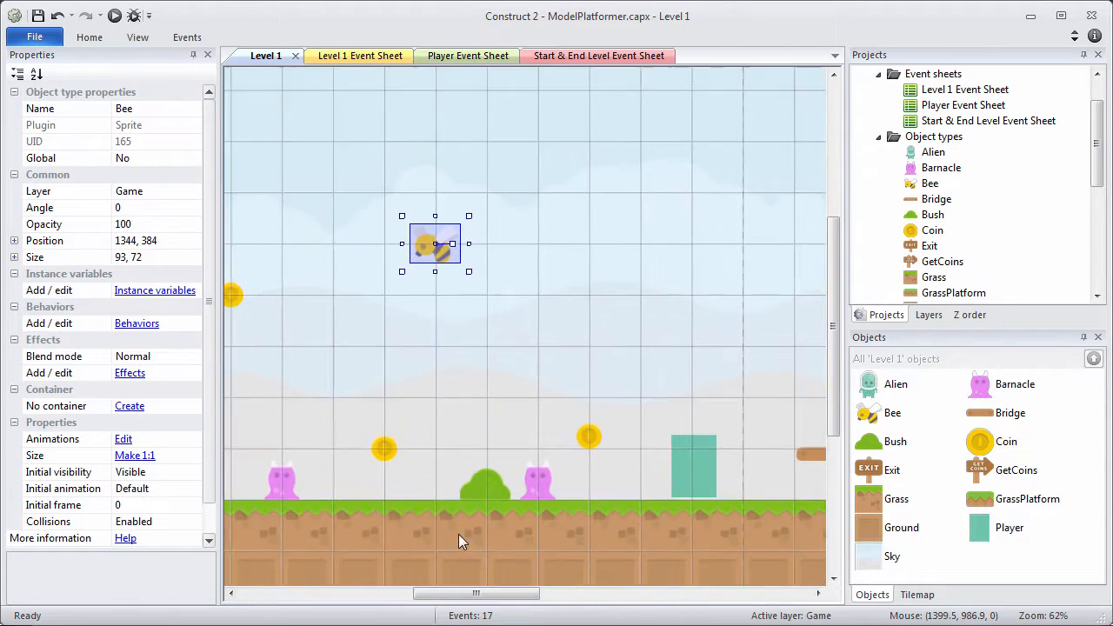
In the Bee's animations, set the Default animation's Loop to Yes.
right_click(923, 184)
click(945, 215)
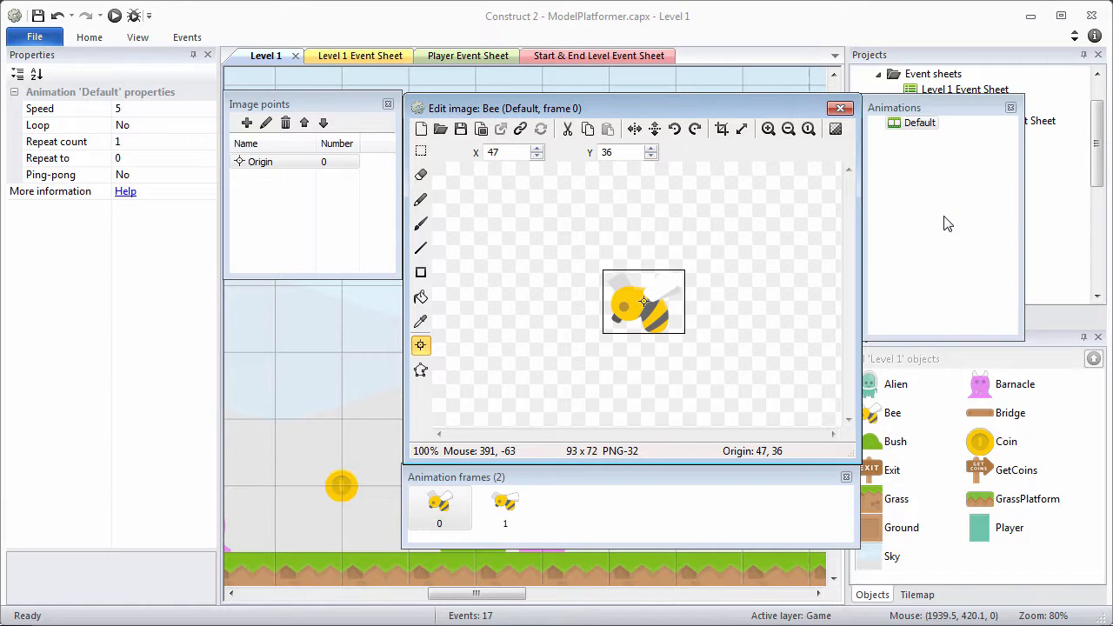
click(925, 126)
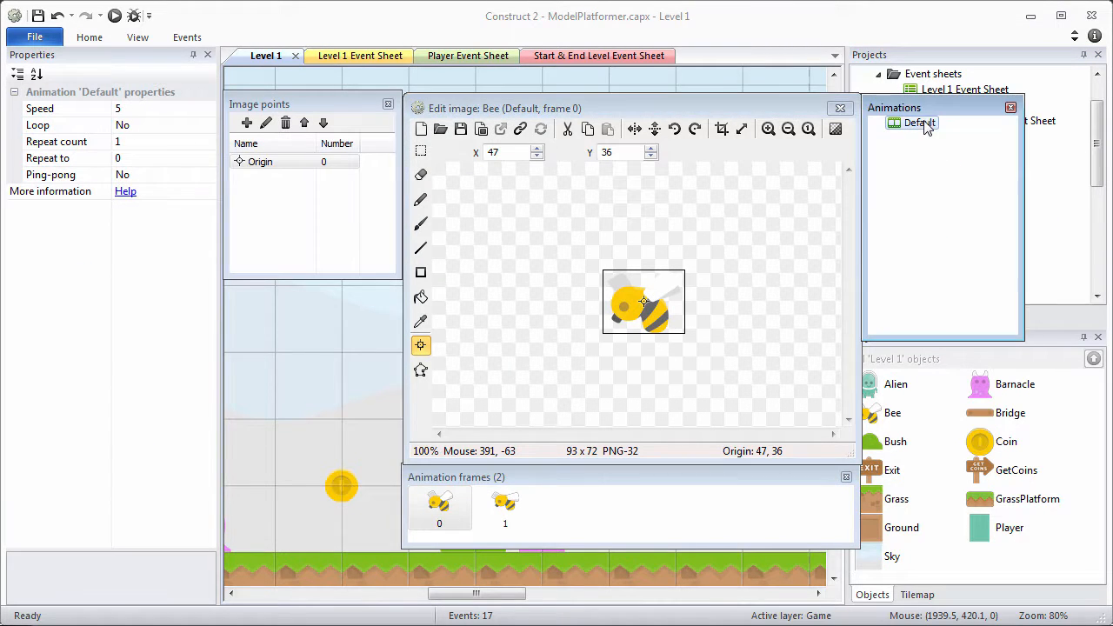
click(145, 111)
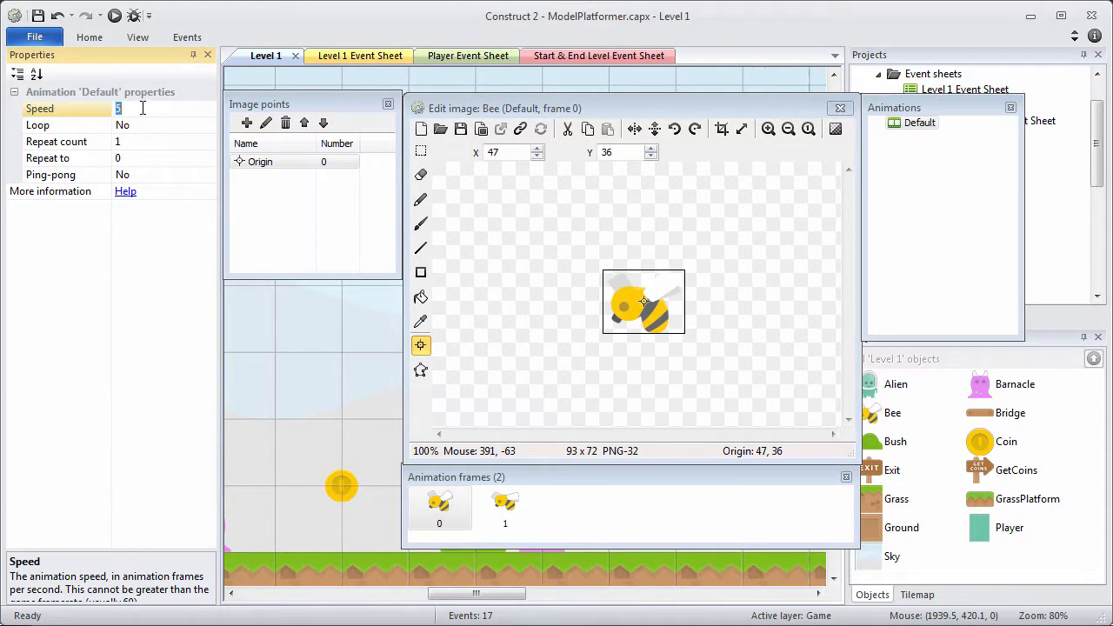
click(147, 127)
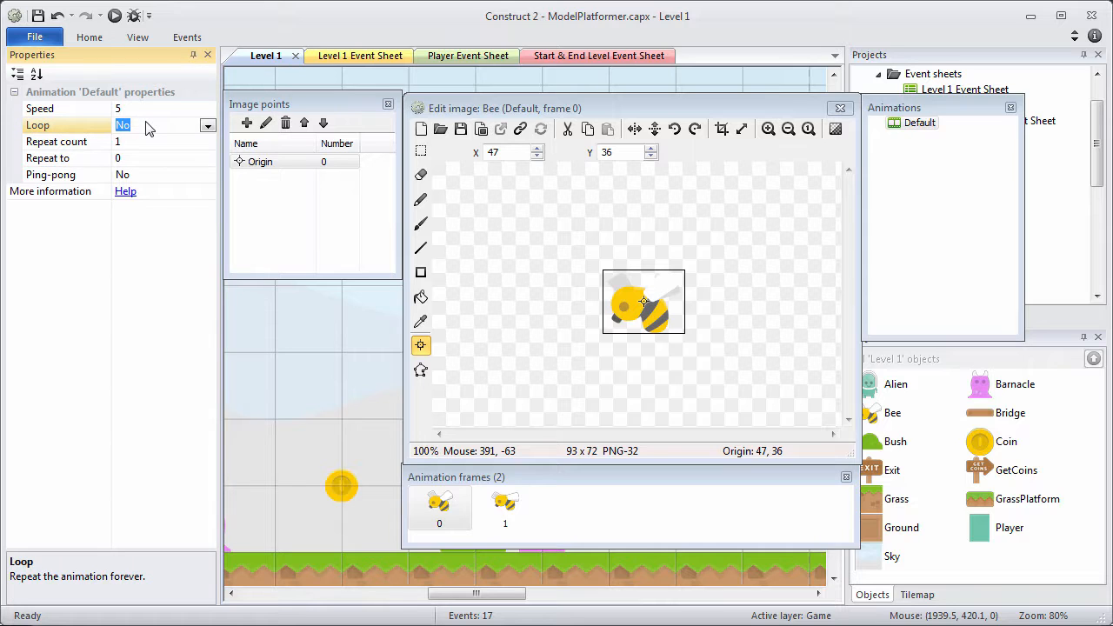
double_click(147, 128)
click(144, 144)
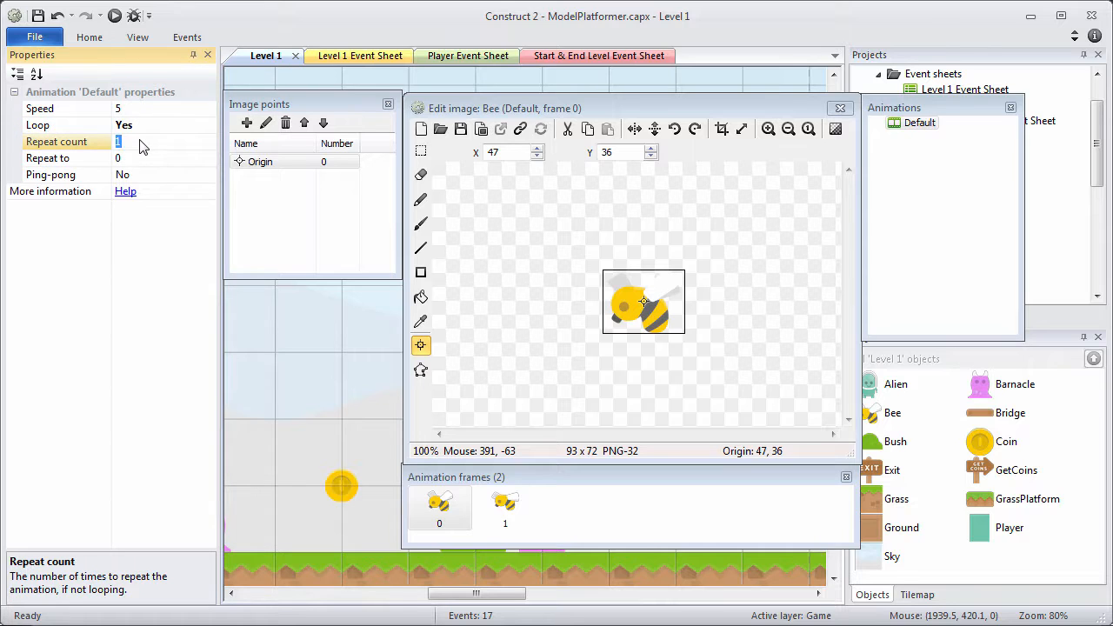
Preview the Bee's Default animation flapping, then close the preview and the image editor.
right_click(902, 129)
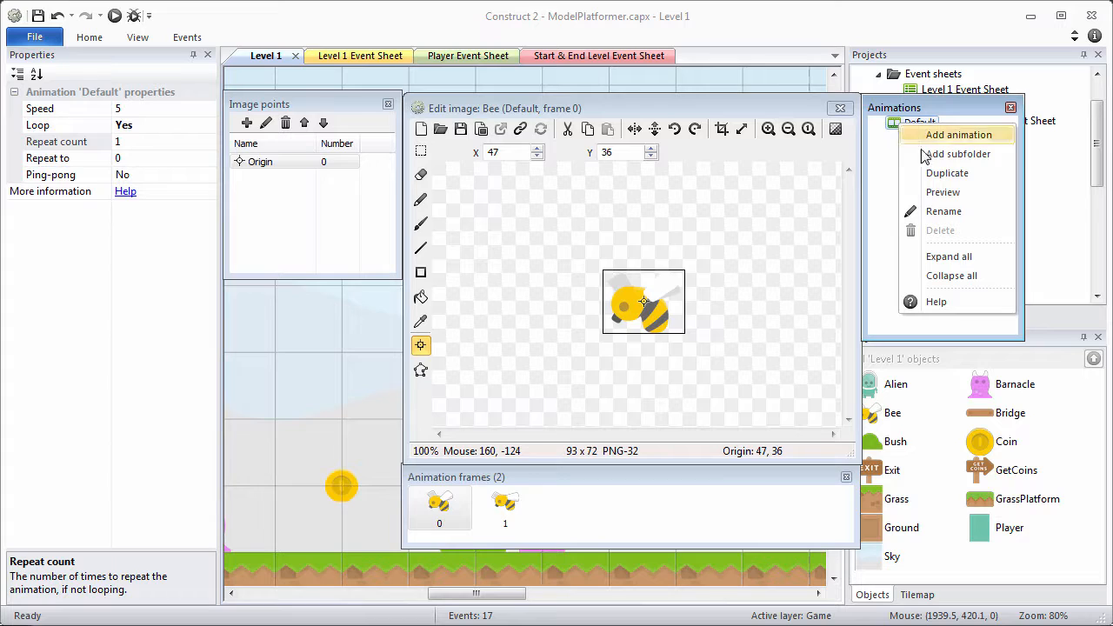
click(939, 192)
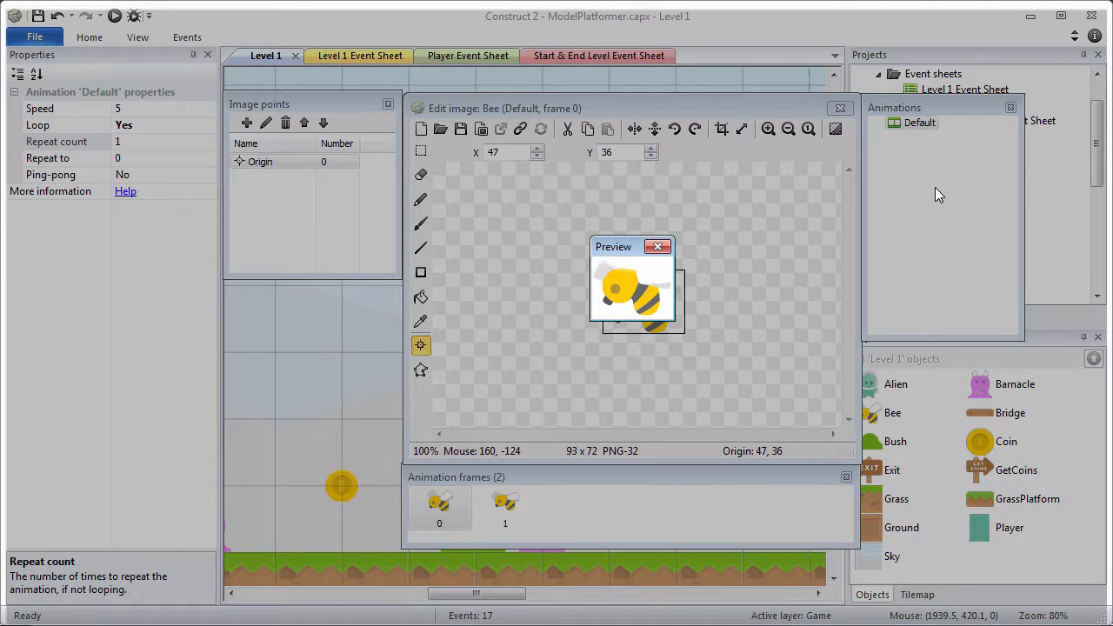
click(657, 246)
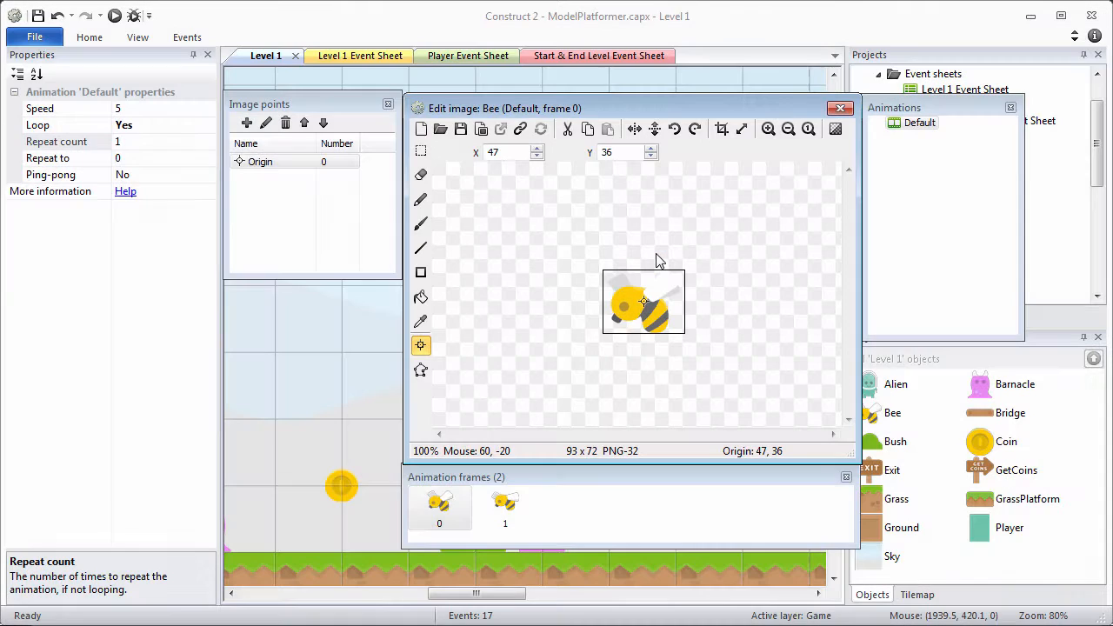
click(839, 108)
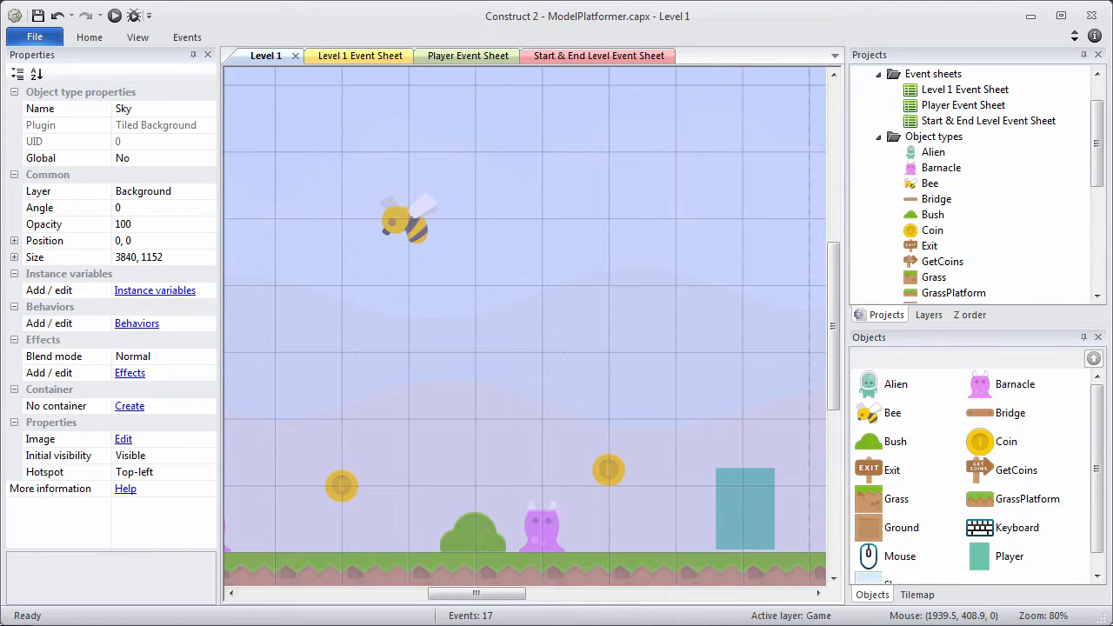
Edit the Enemies family and add Bee as a member alongside Barnacle.
drag(1100, 128, 1089, 208)
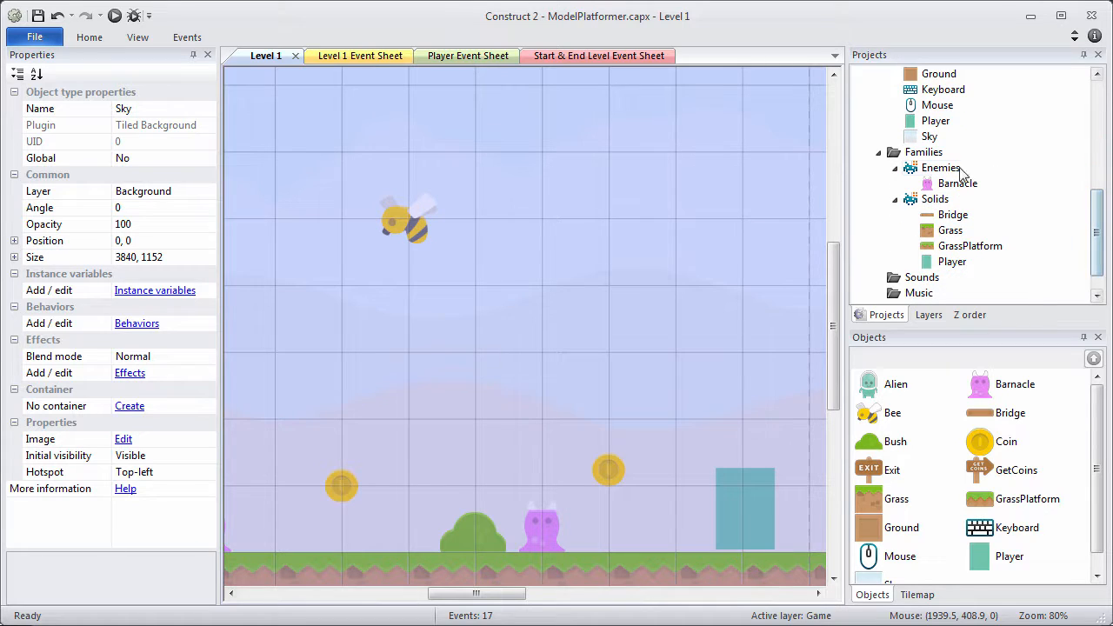
right_click(945, 176)
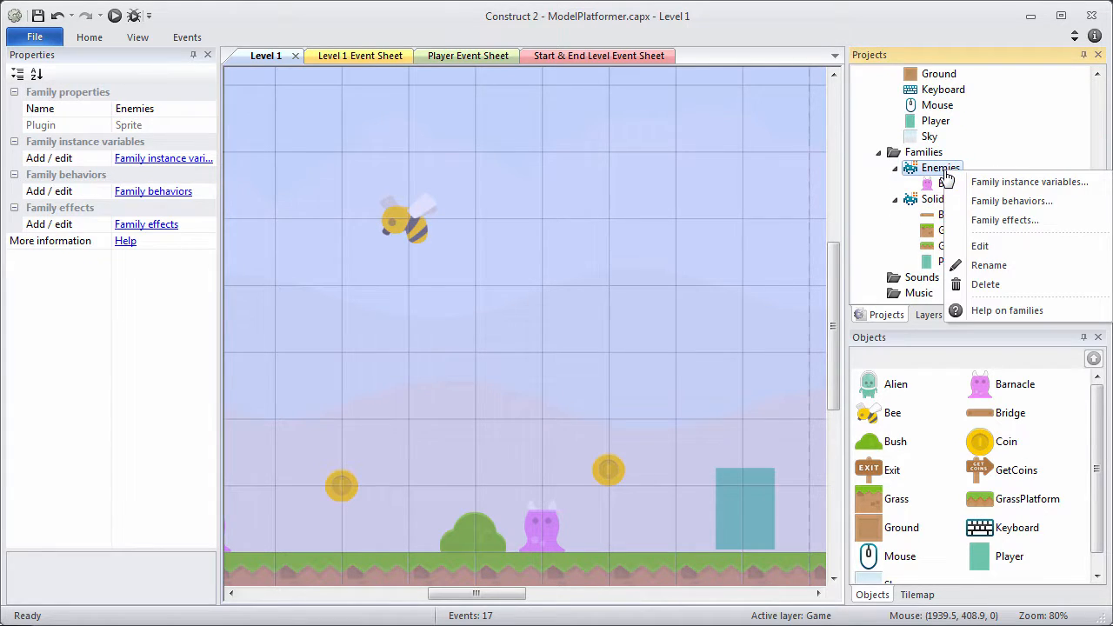
click(972, 247)
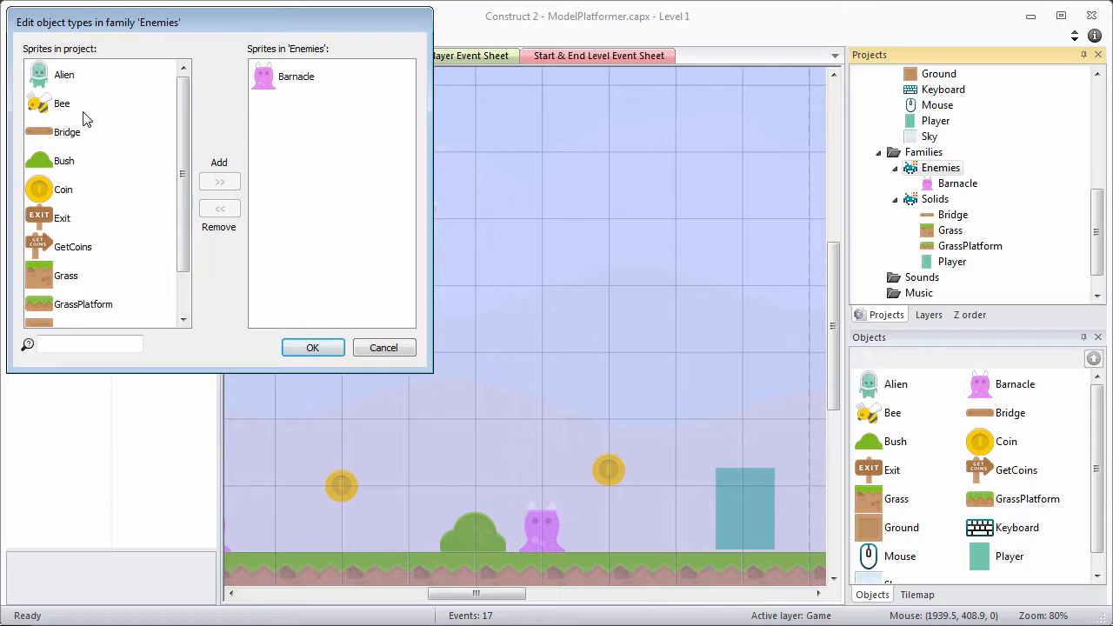
click(54, 105)
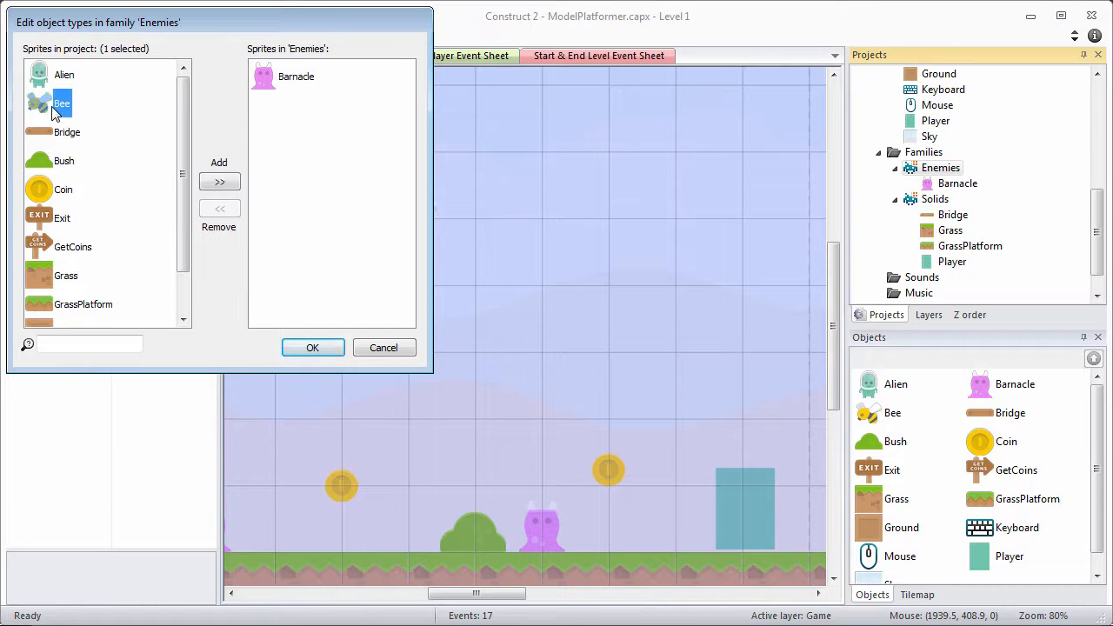
click(220, 181)
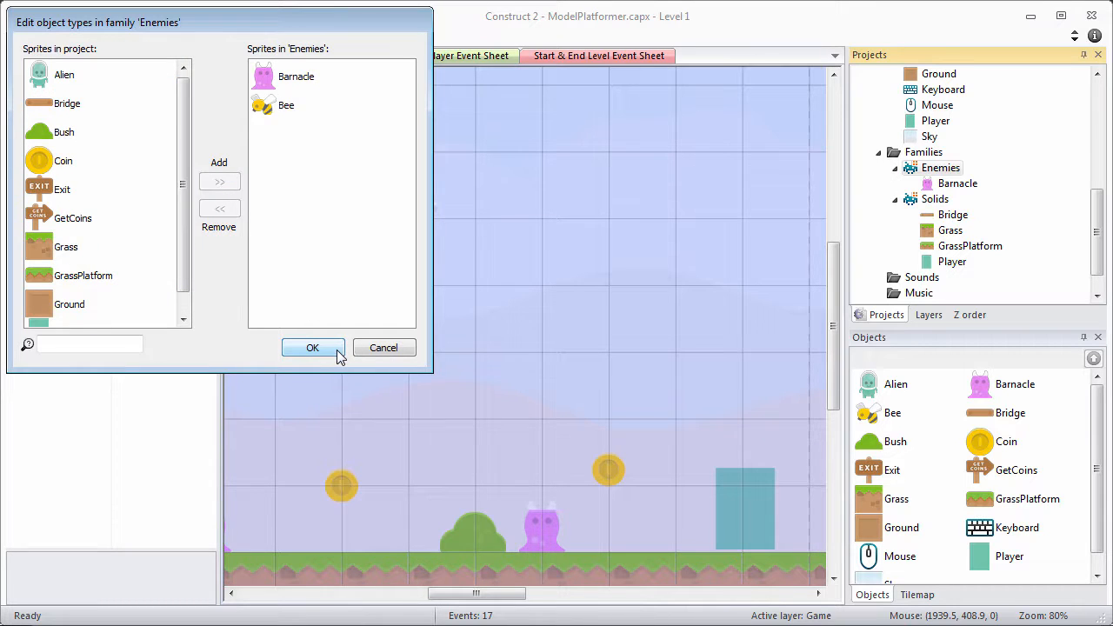
click(338, 350)
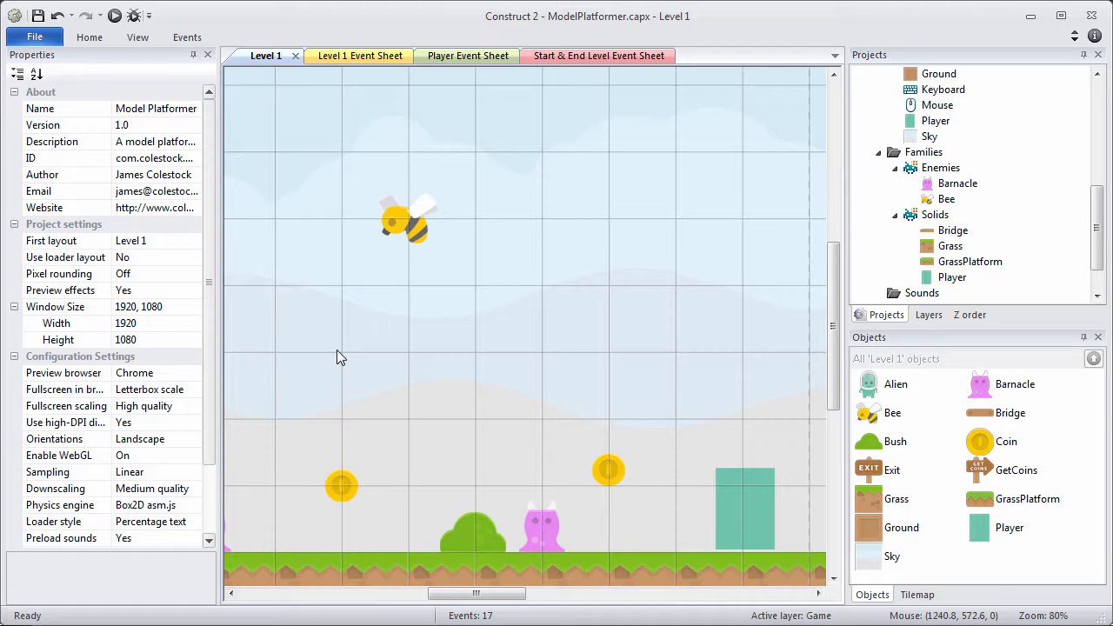
ctrl+scroll(366, 339, down, 10)
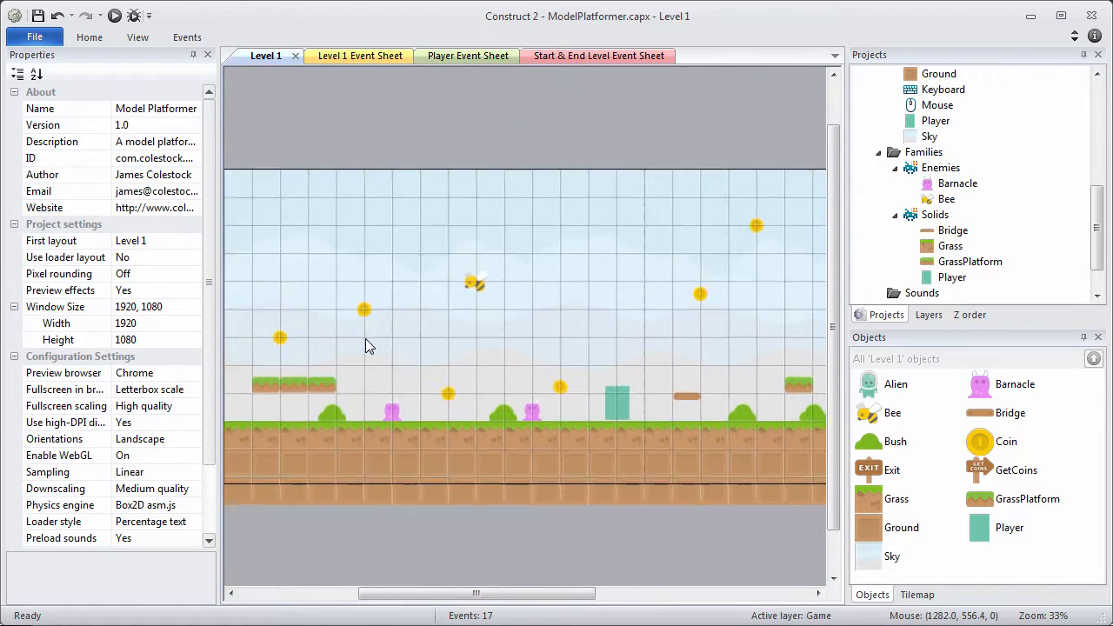
ctrl+scroll(365, 345, down, 2)
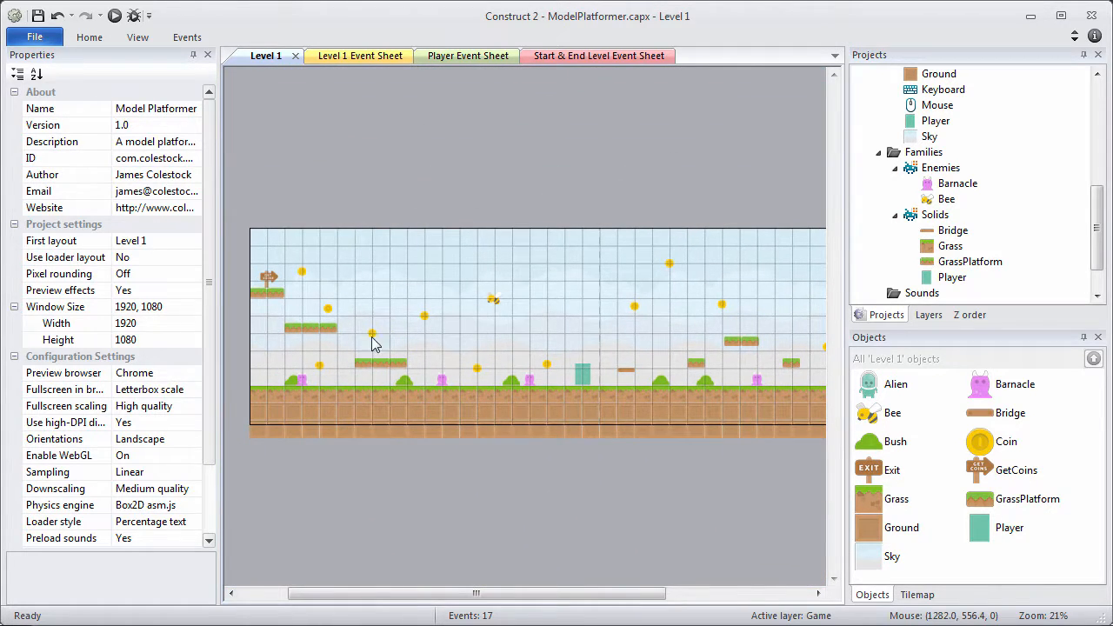
drag(1099, 237, 1099, 144)
Add a Sine behavior to the Bee and rename it BeeSideToSide.
click(928, 202)
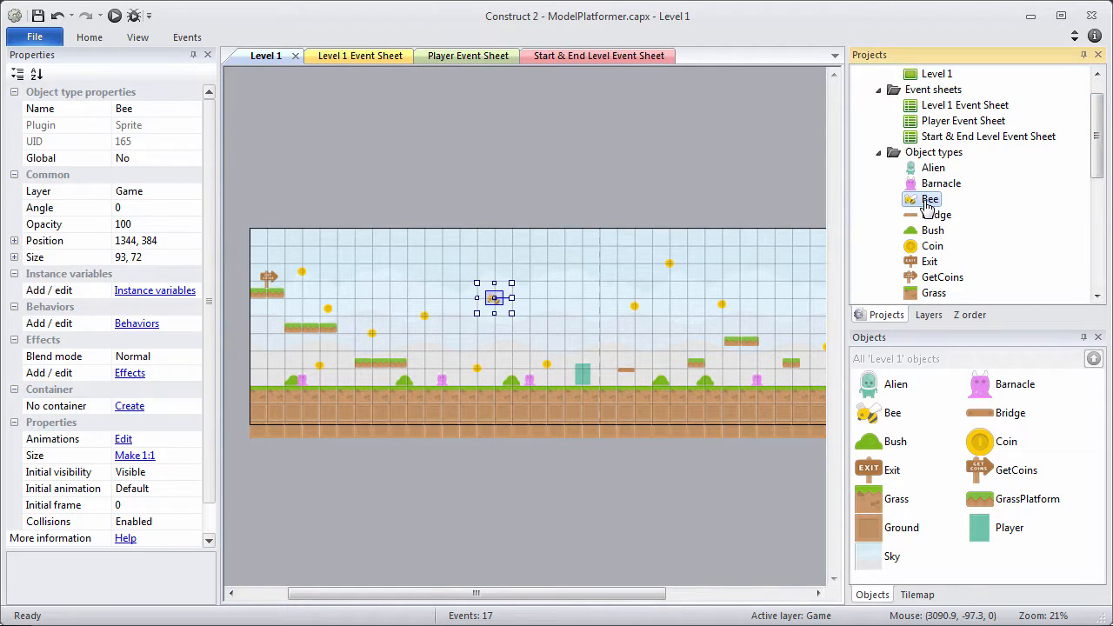
right_click(928, 202)
click(986, 275)
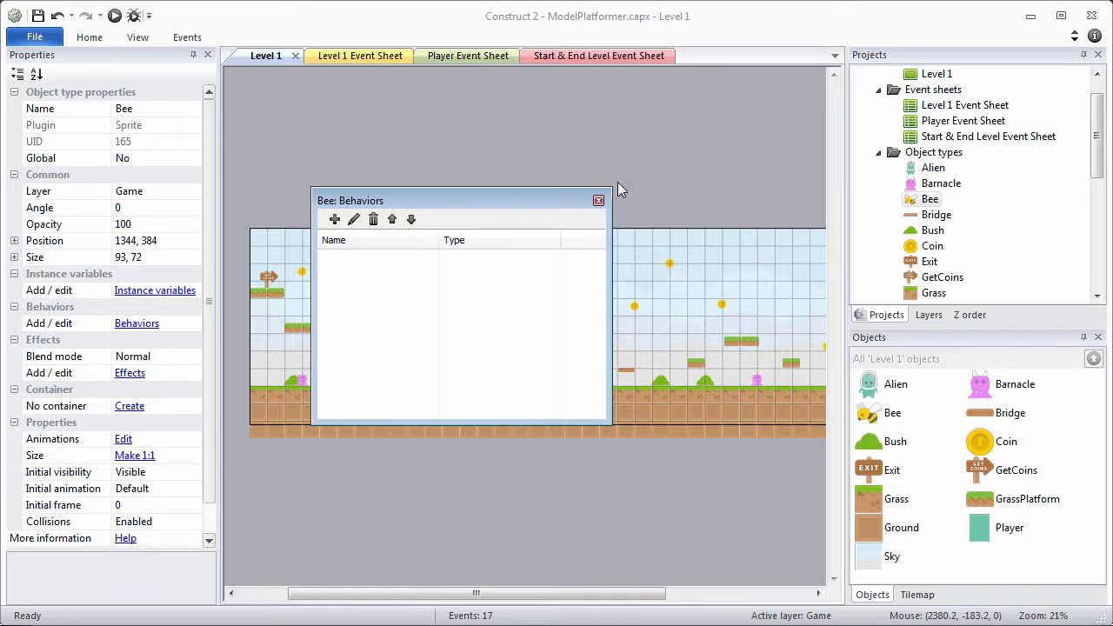
click(334, 219)
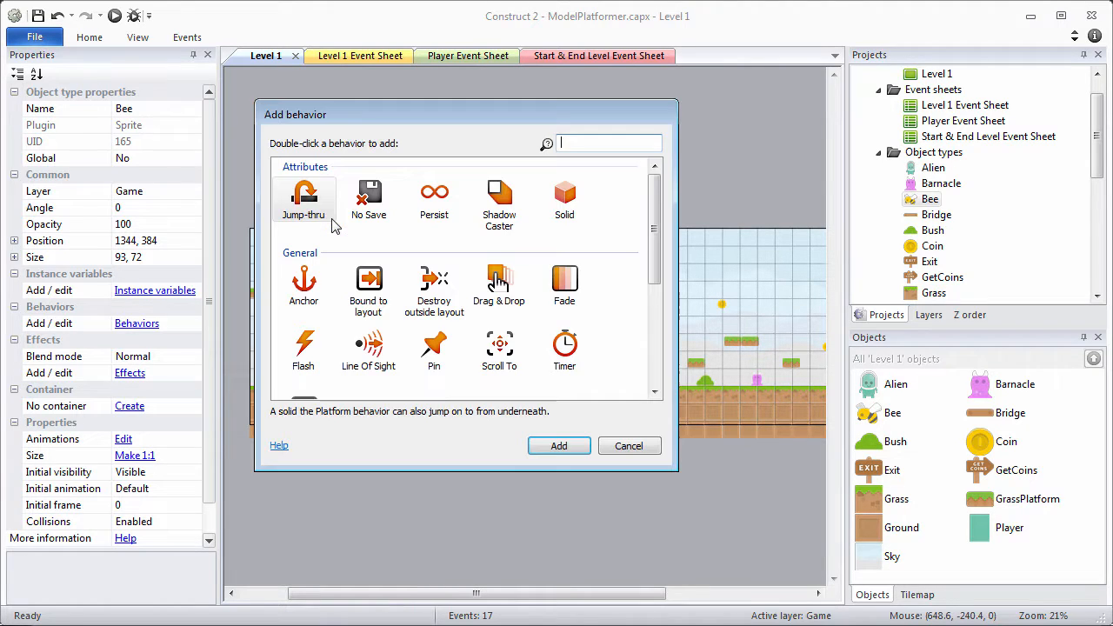
drag(660, 205, 670, 312)
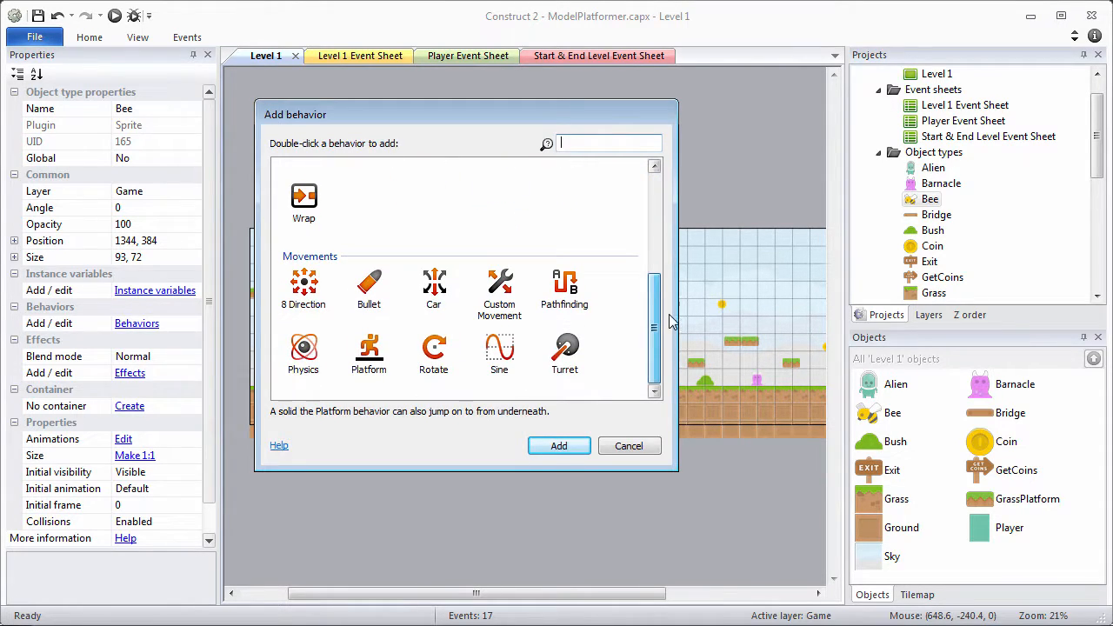
click(499, 353)
click(556, 446)
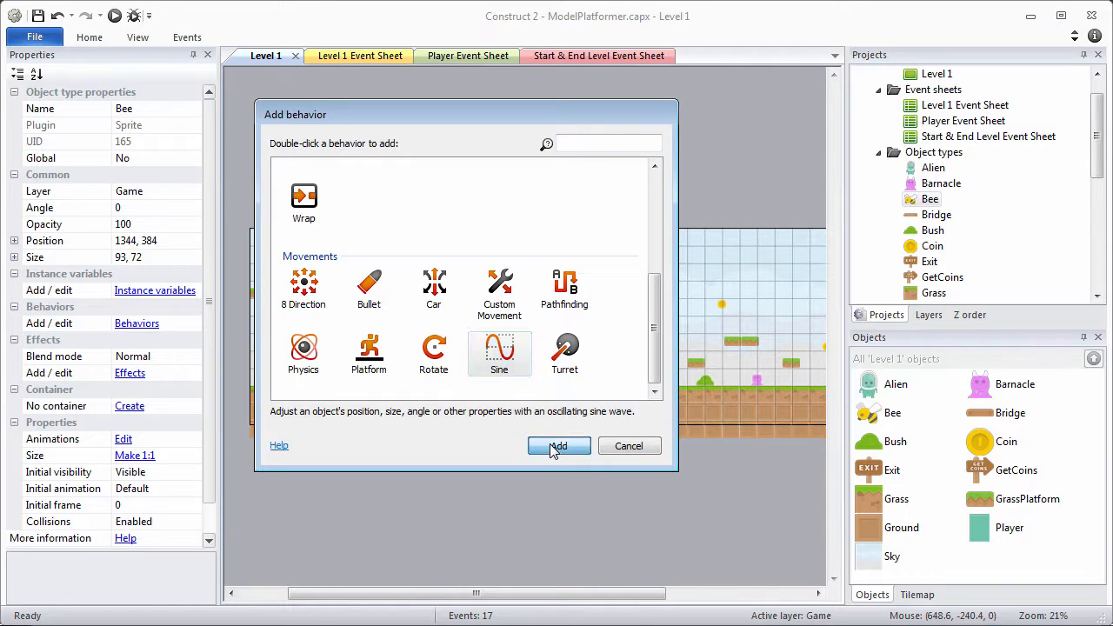
click(348, 266)
right_click(350, 270)
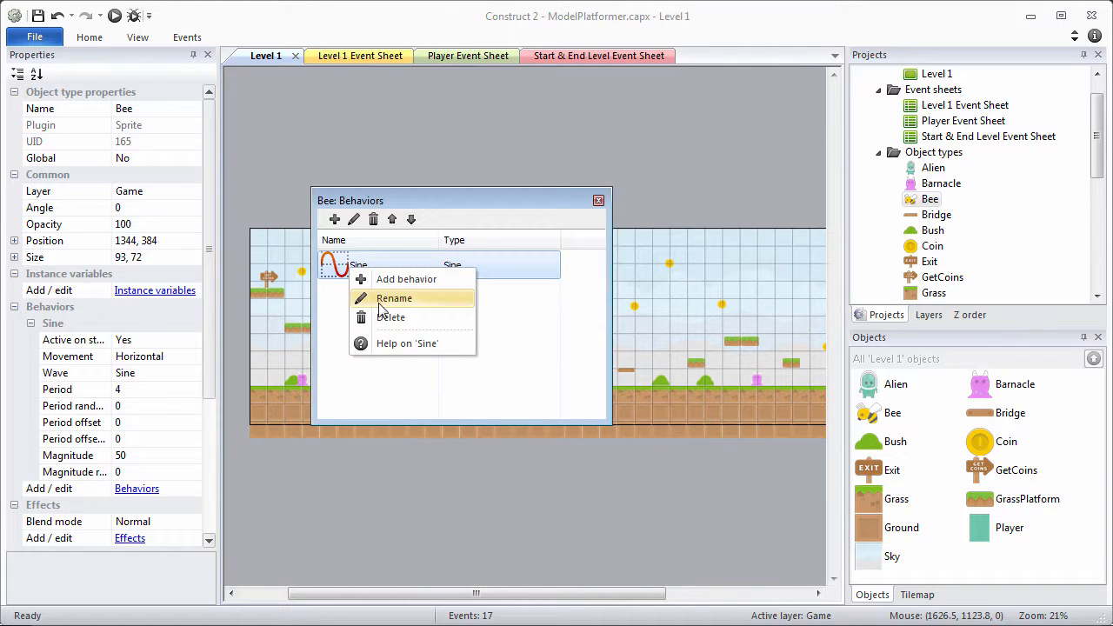
click(387, 298)
text(BeeSideToSide)
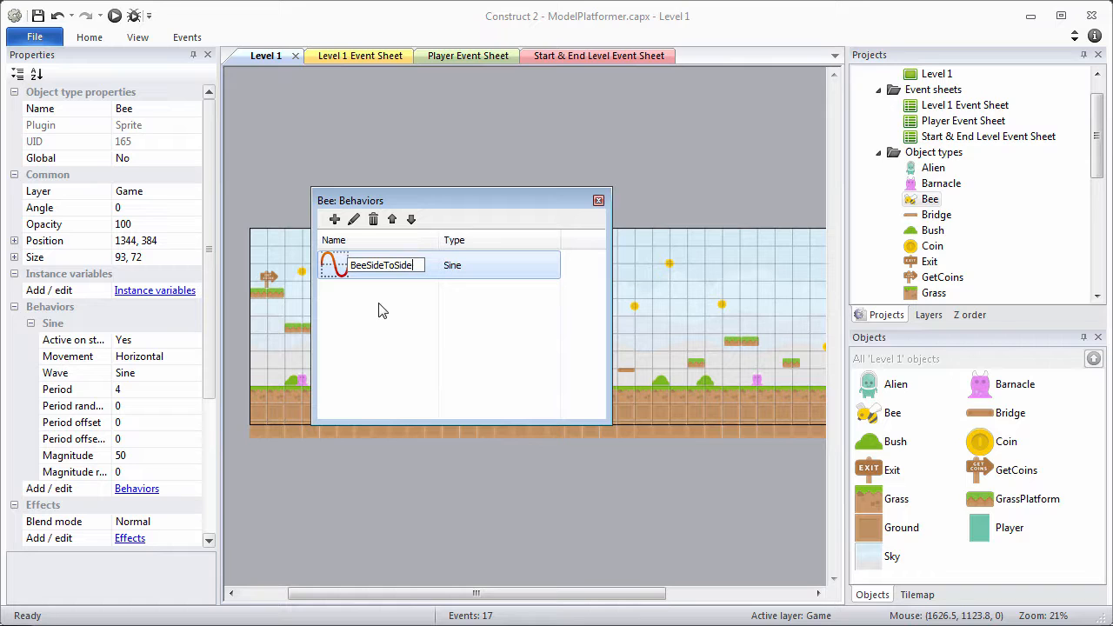
click(381, 312)
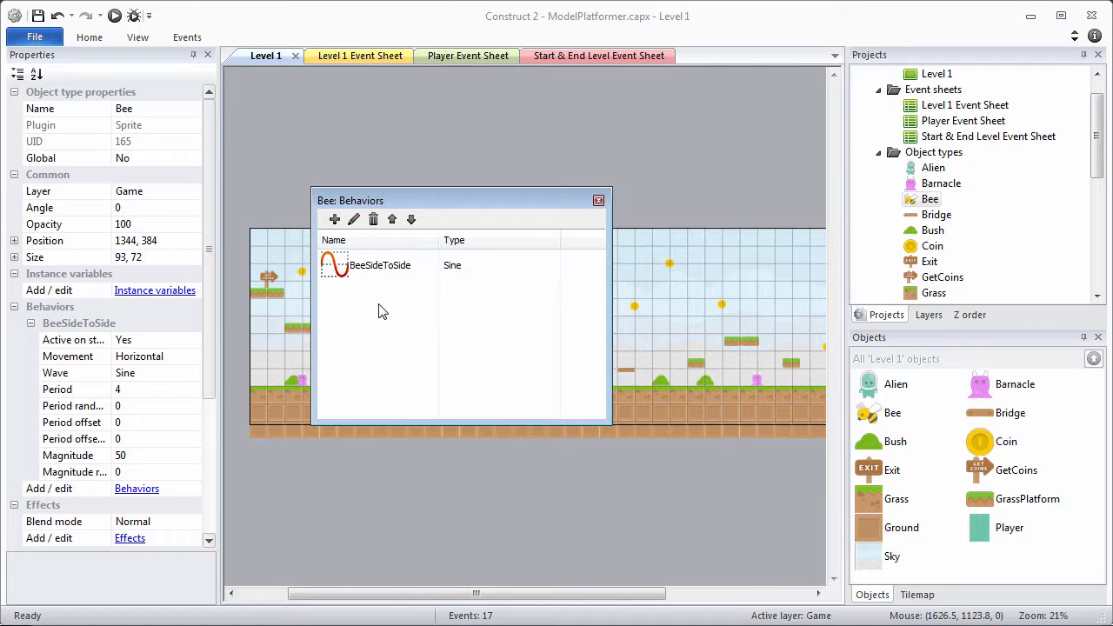
Add a second Sine behavior named BeeUpDown and close the Behaviors dialog.
click(334, 220)
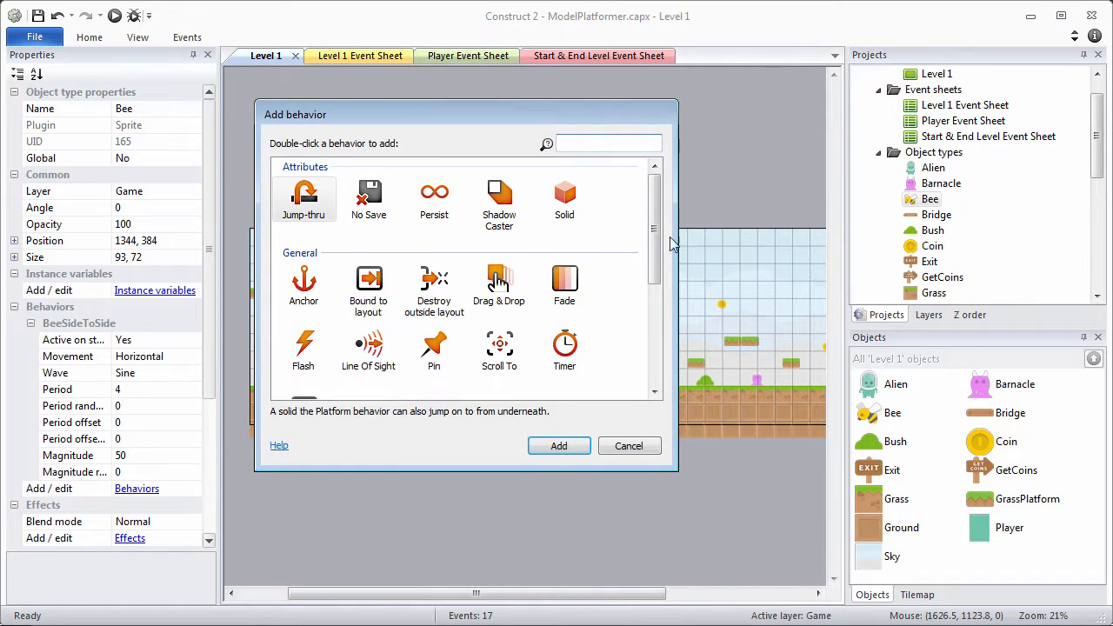
scroll(658, 215, down, 5)
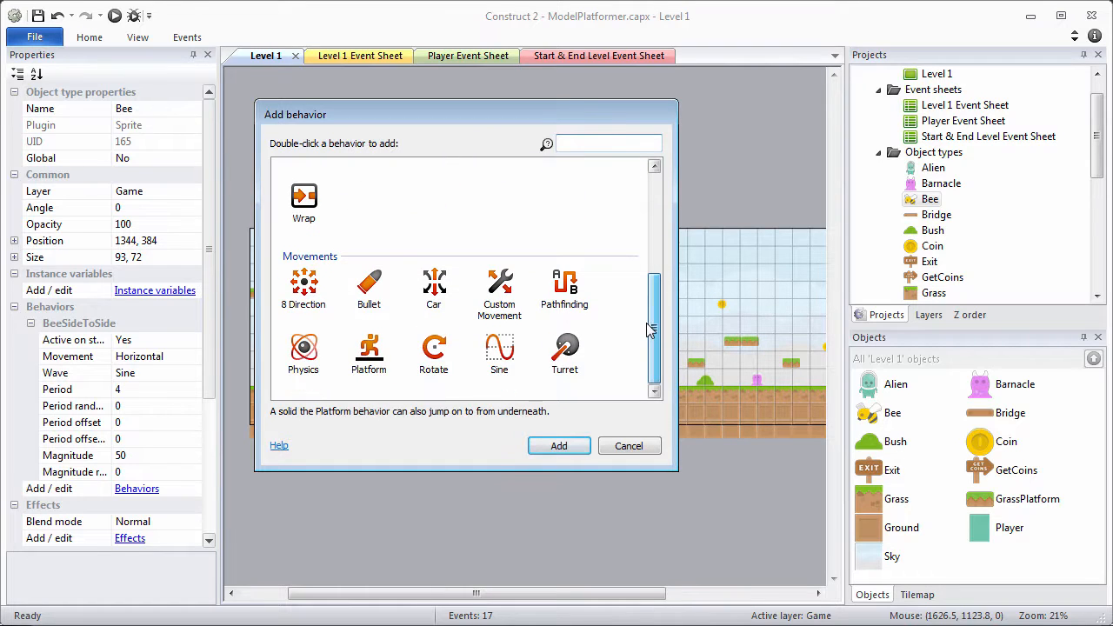
click(499, 350)
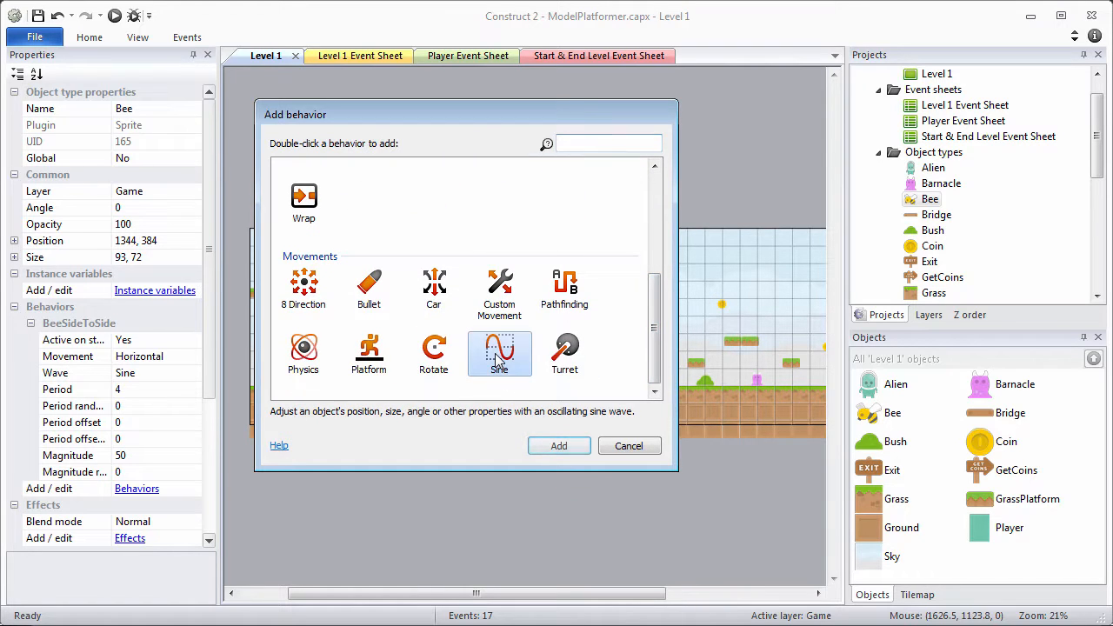
click(561, 446)
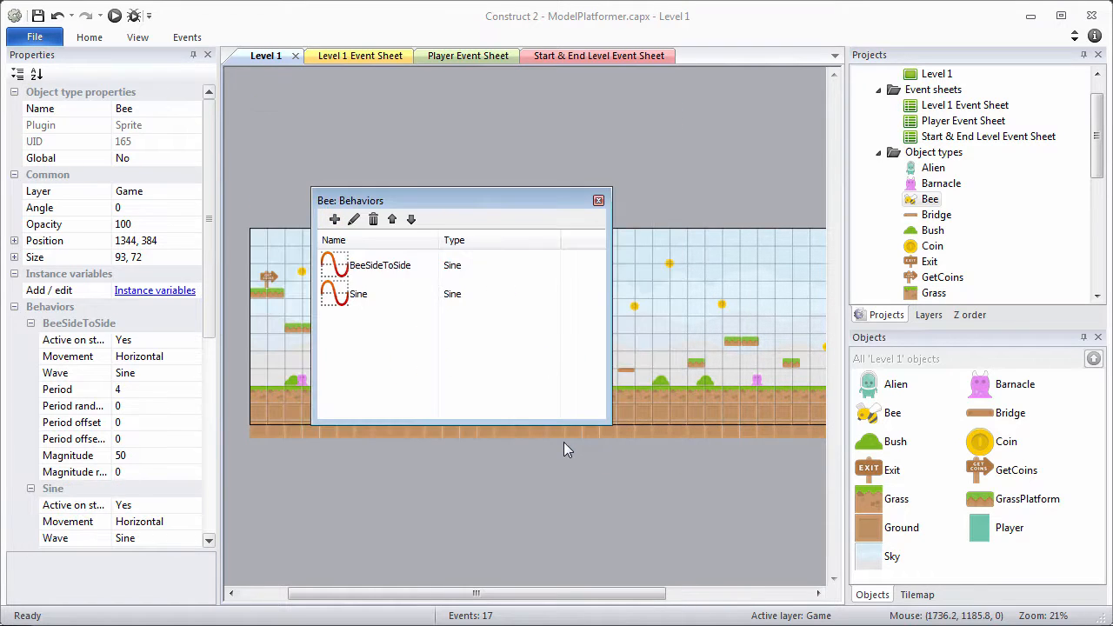
right_click(363, 303)
click(391, 330)
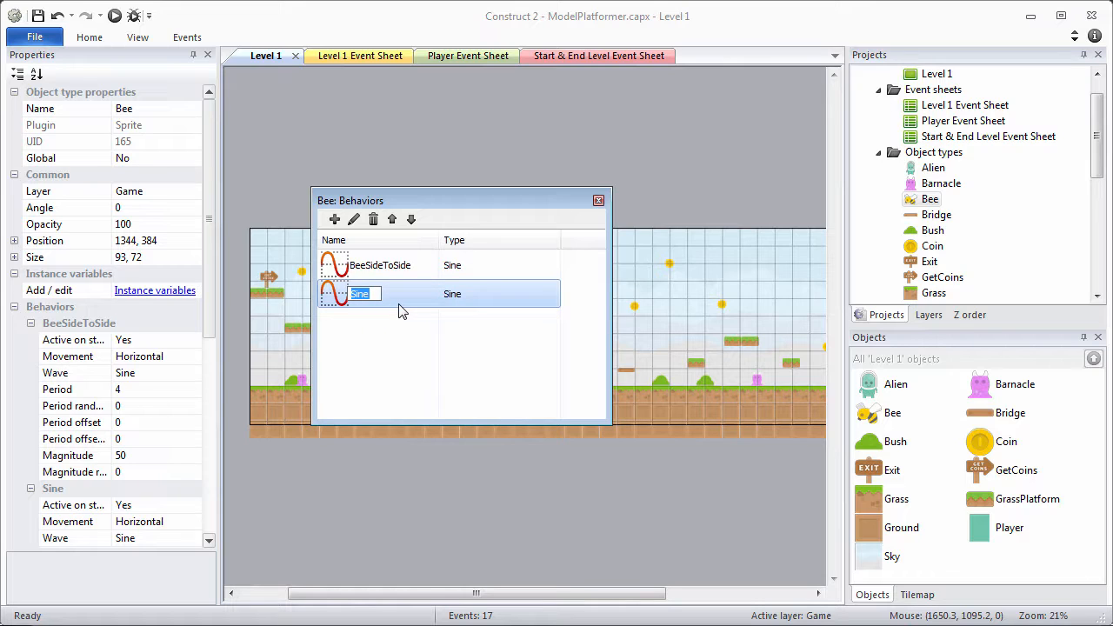
text(BeeUpDown)
key(Return)
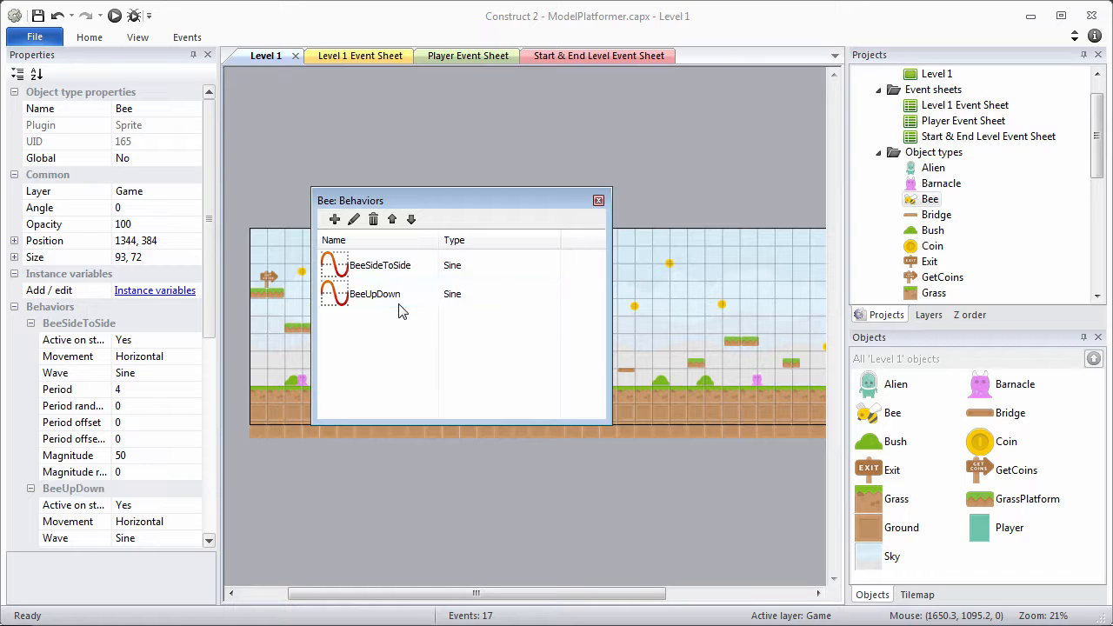
click(598, 201)
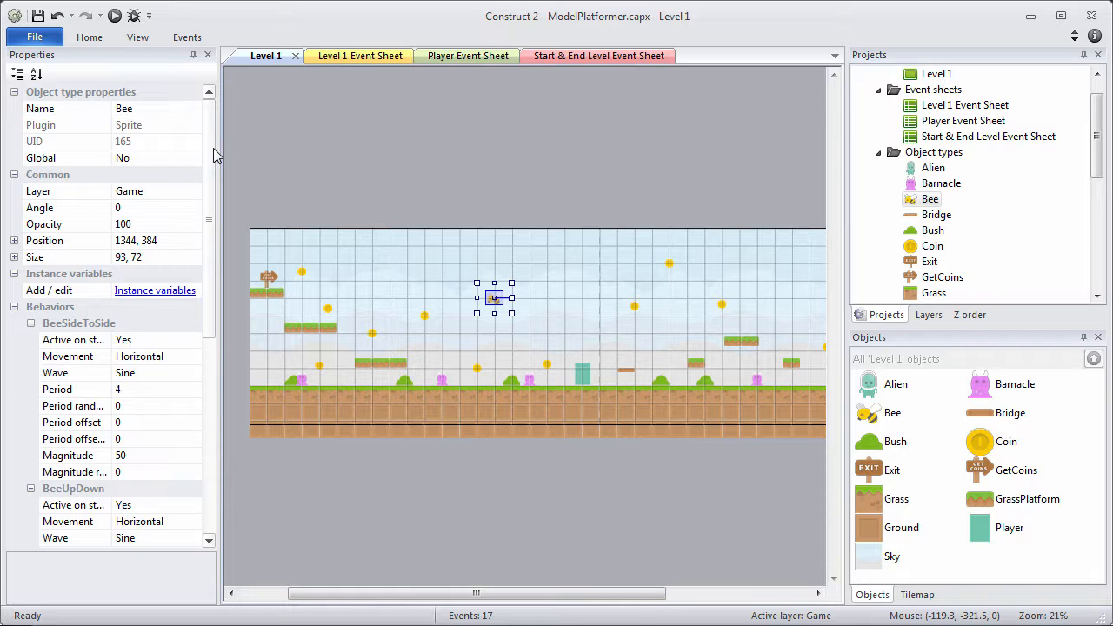
Set BeeSideToSide period 8, period offset random 5, and magnitude random 15.
drag(211, 154, 216, 226)
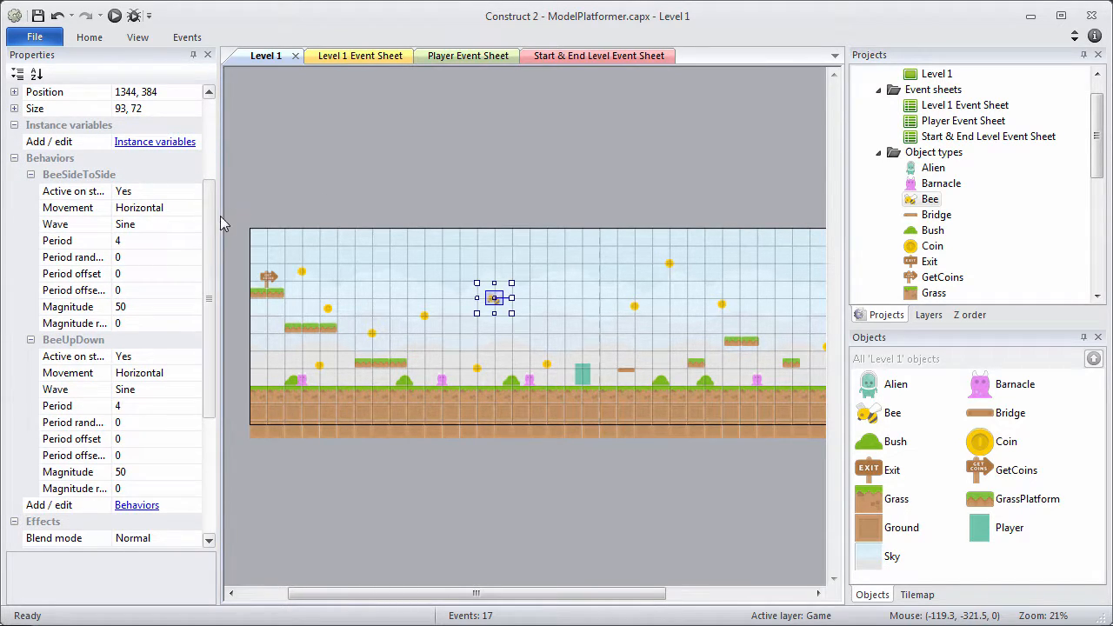
click(126, 242)
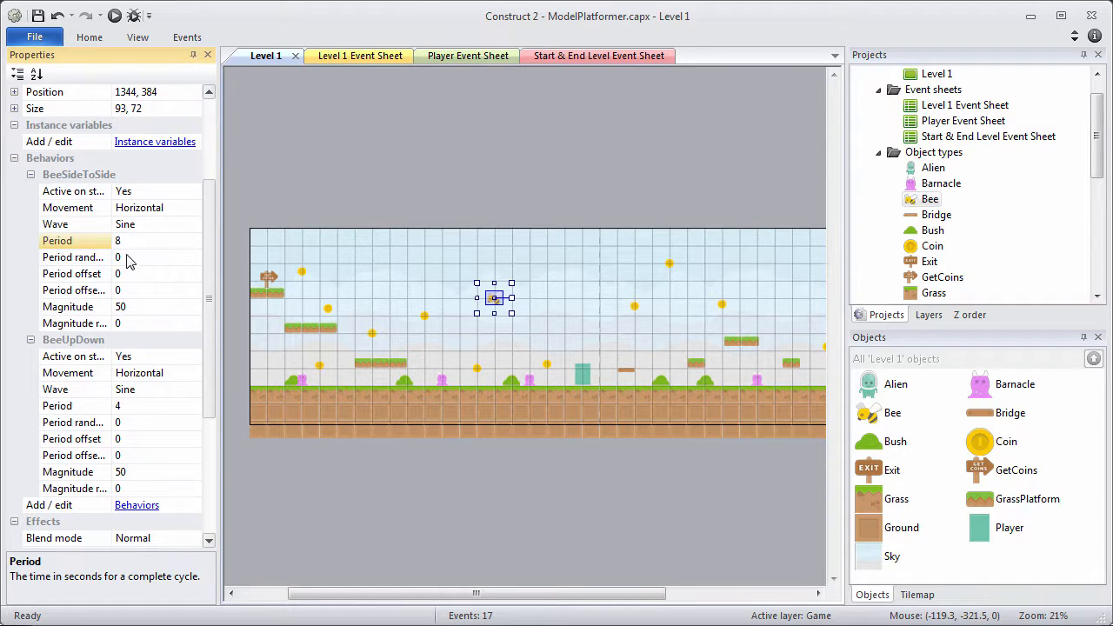
text(8)
click(108, 259)
drag(112, 256, 121, 256)
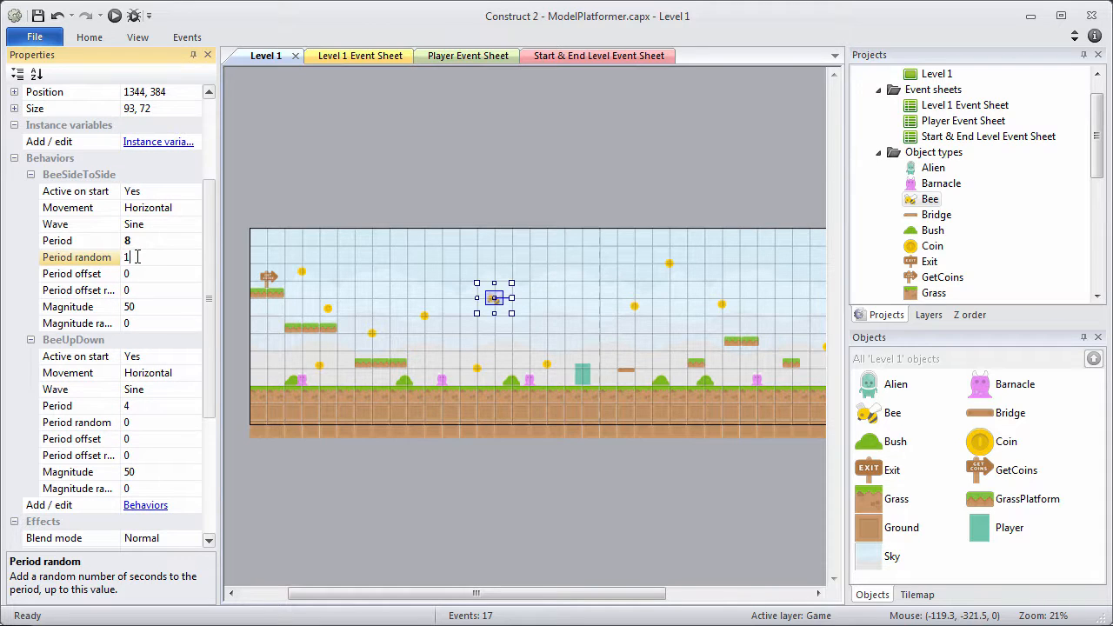
click(135, 275)
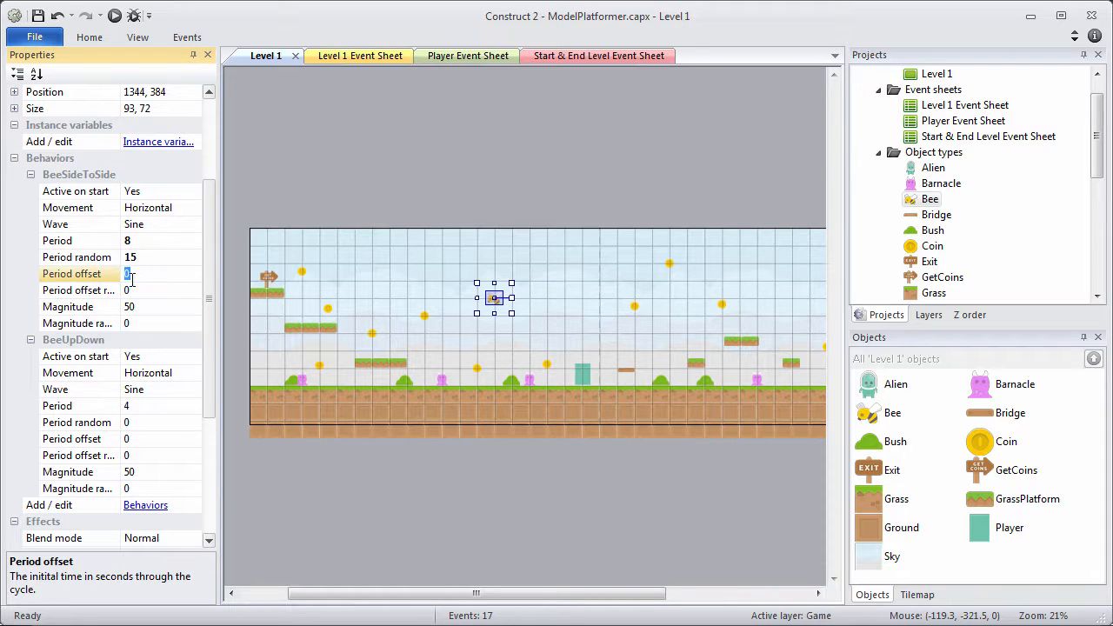
drag(120, 284, 148, 287)
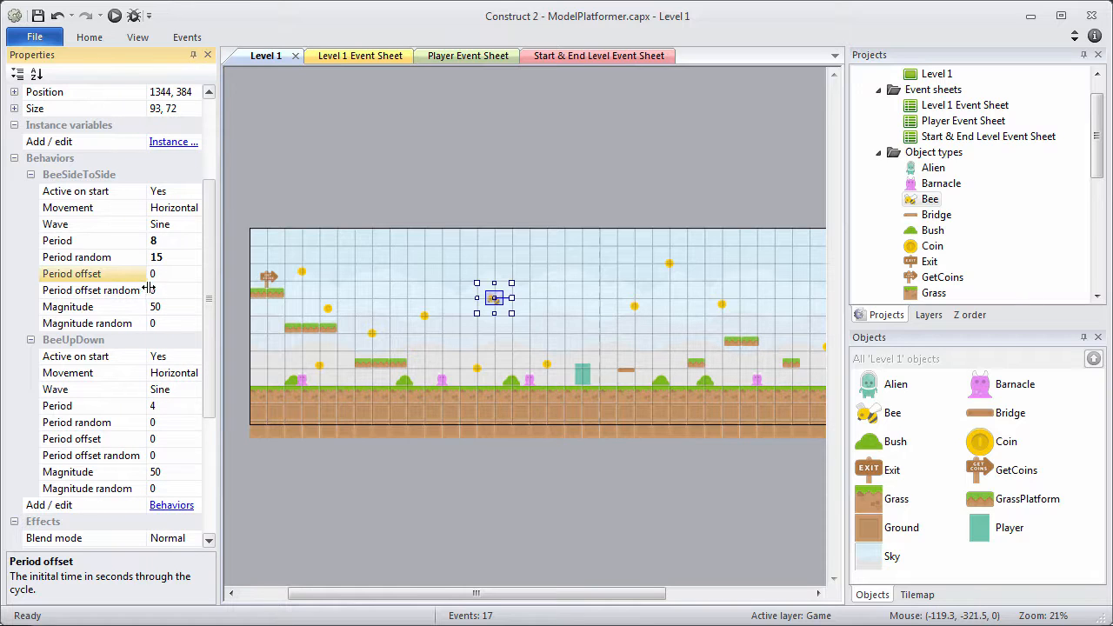
click(164, 293)
text(5)
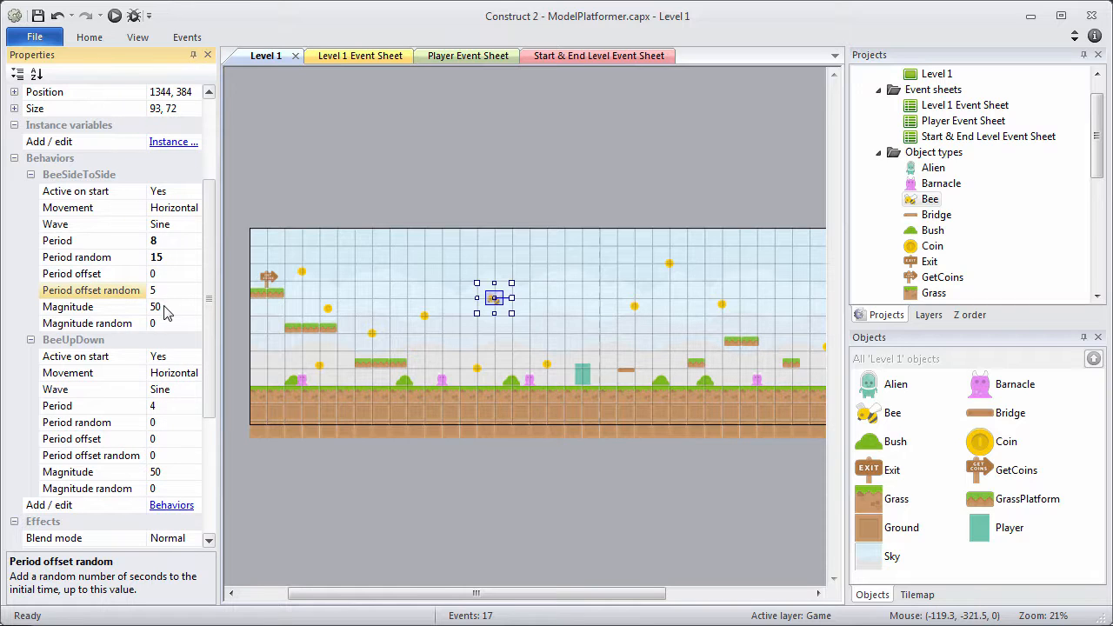
click(167, 311)
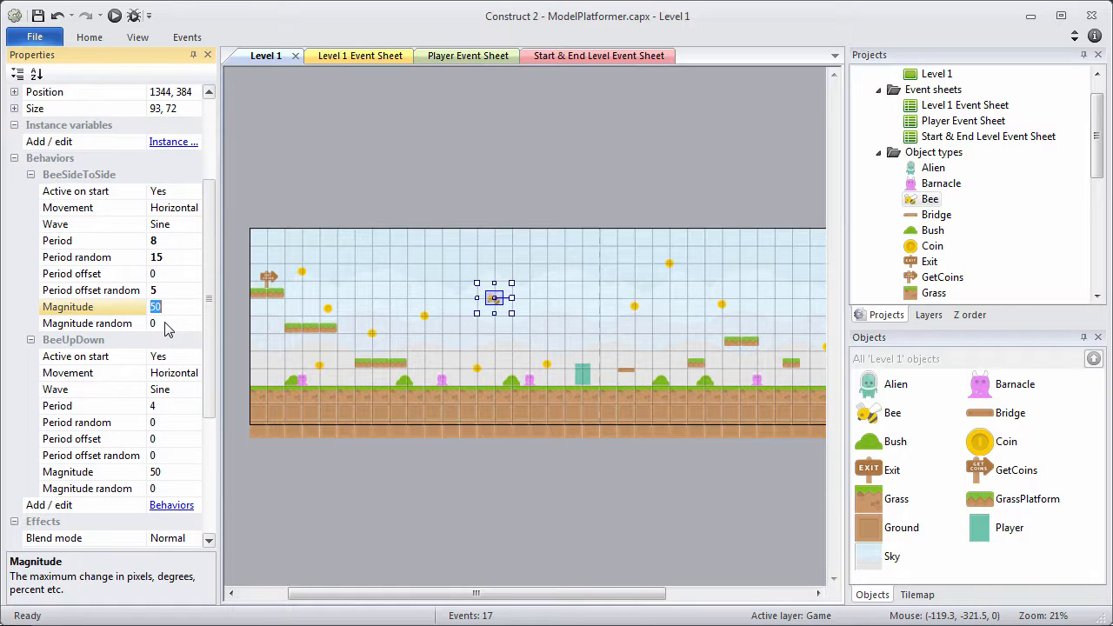
click(168, 327)
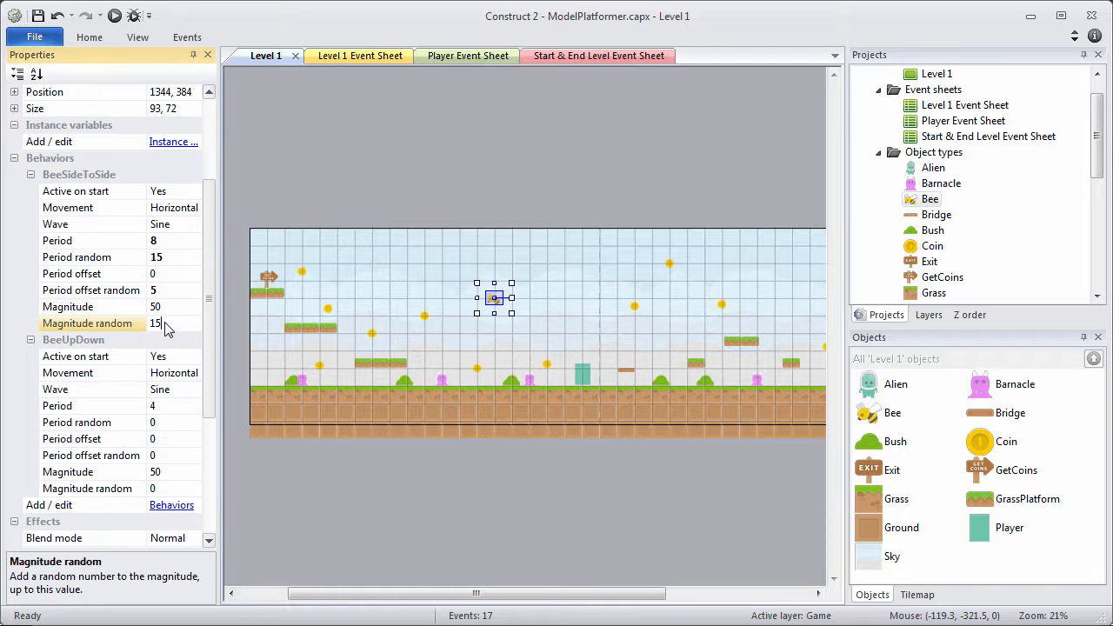
Make BeeUpDown vertical with period 8, period random 15, magnitude 25, magnitude random 5.
click(180, 373)
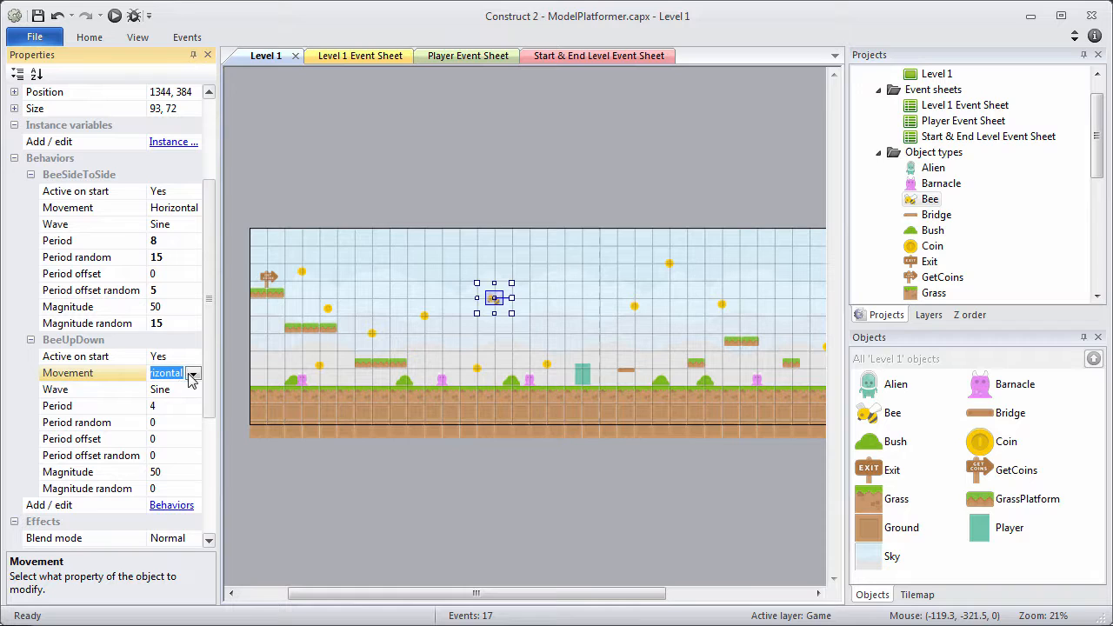
click(192, 374)
click(185, 404)
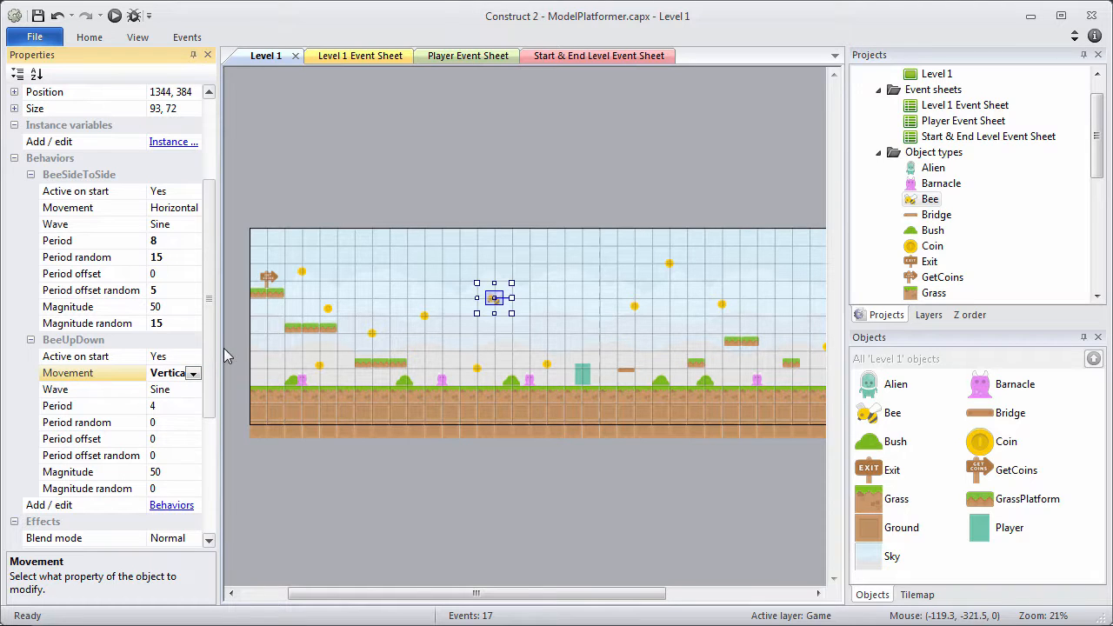
drag(220, 355, 275, 354)
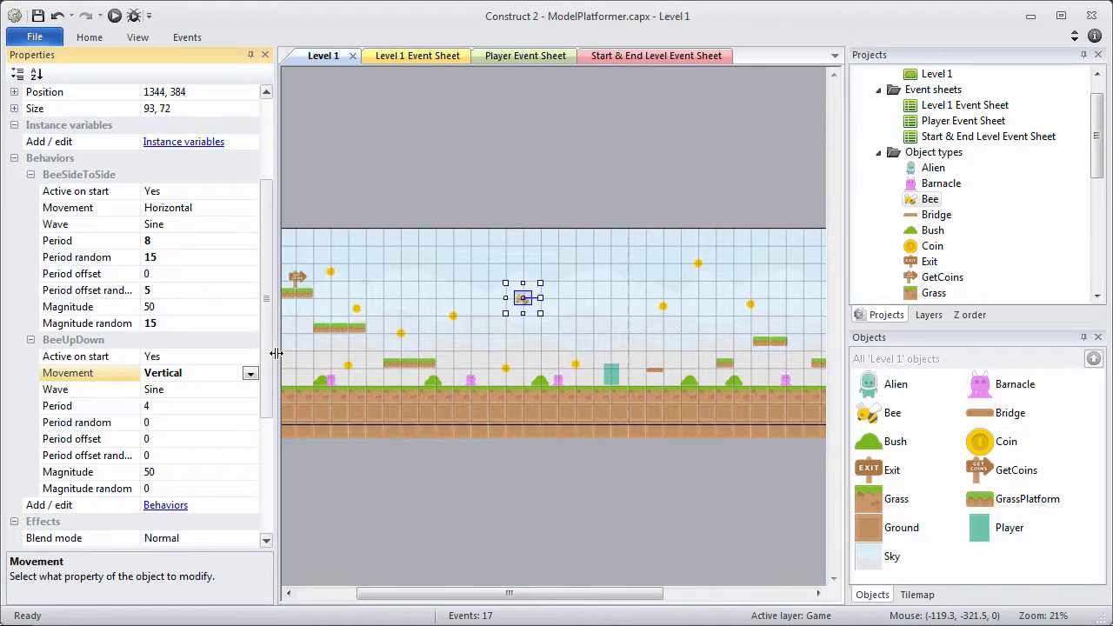
click(162, 410)
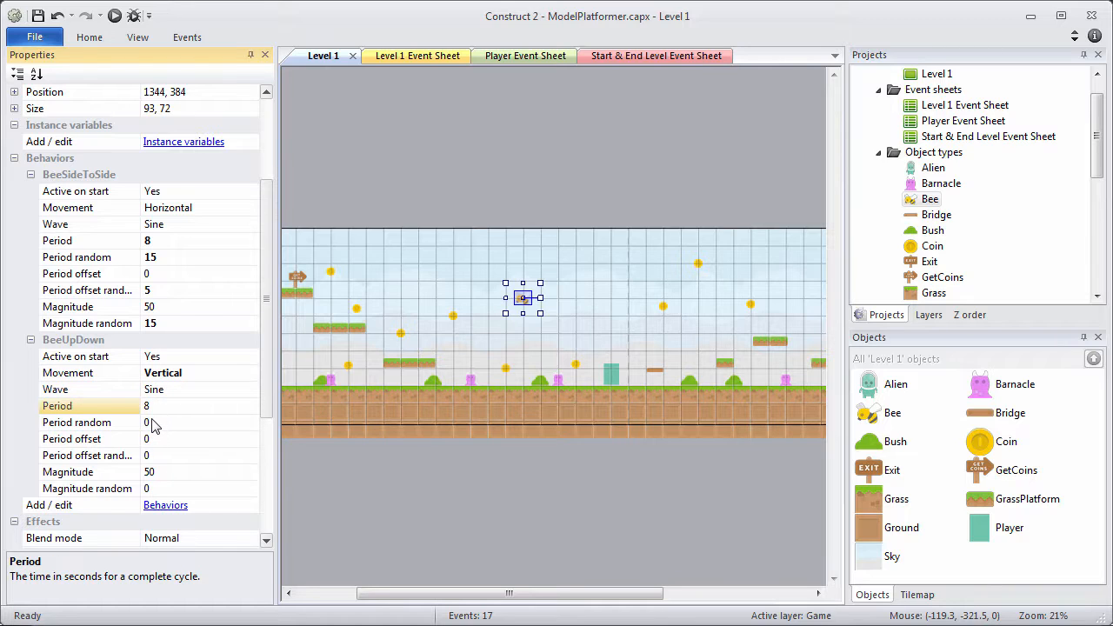
click(150, 423)
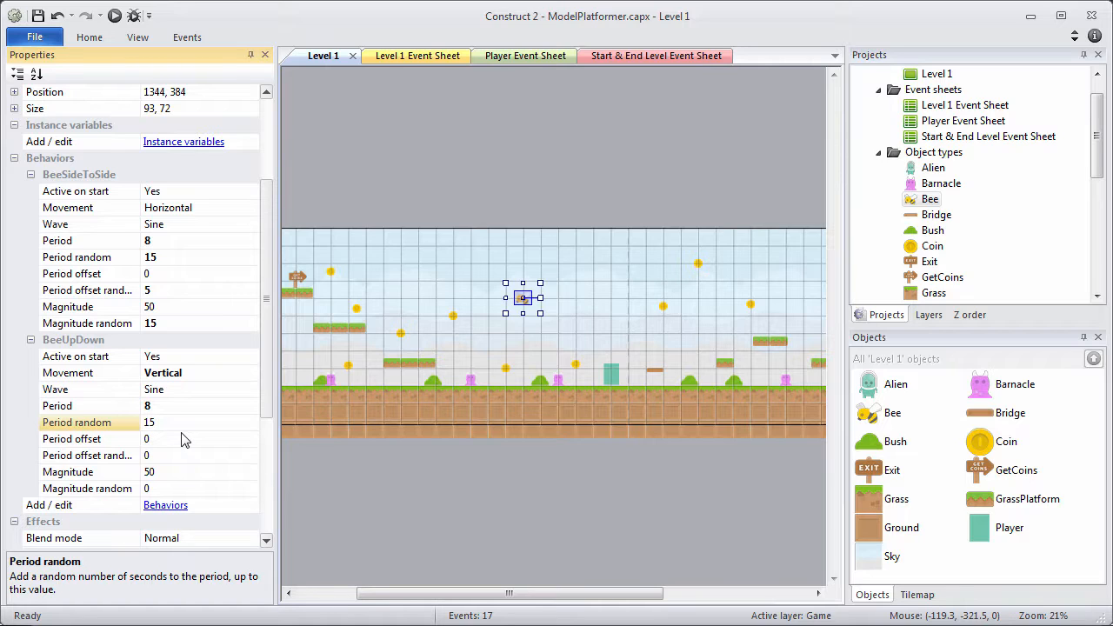
click(151, 472)
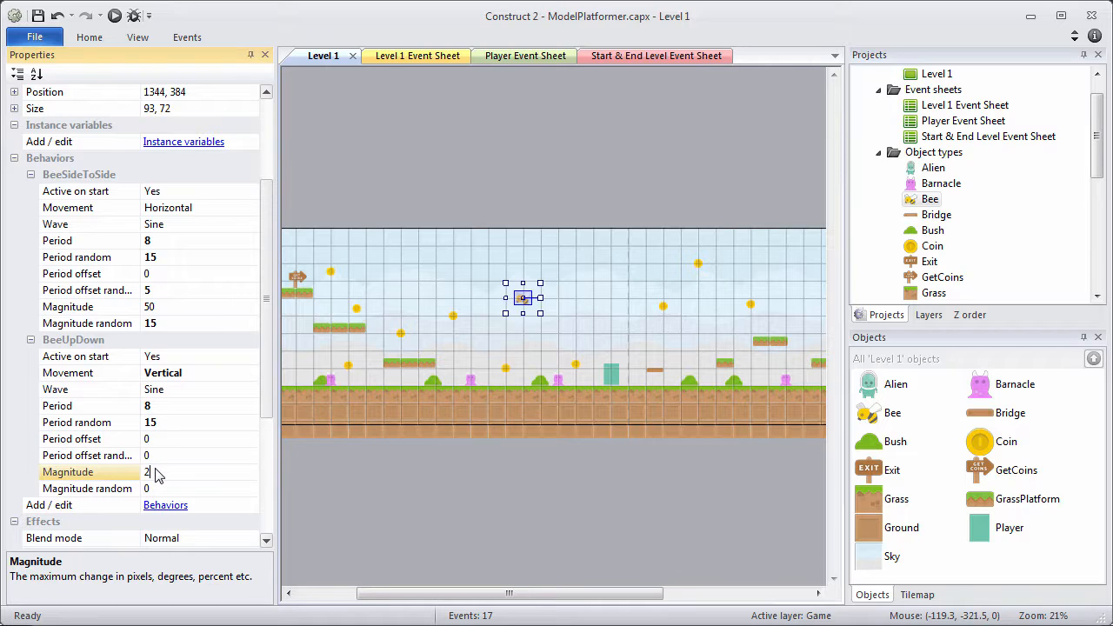
text(25)
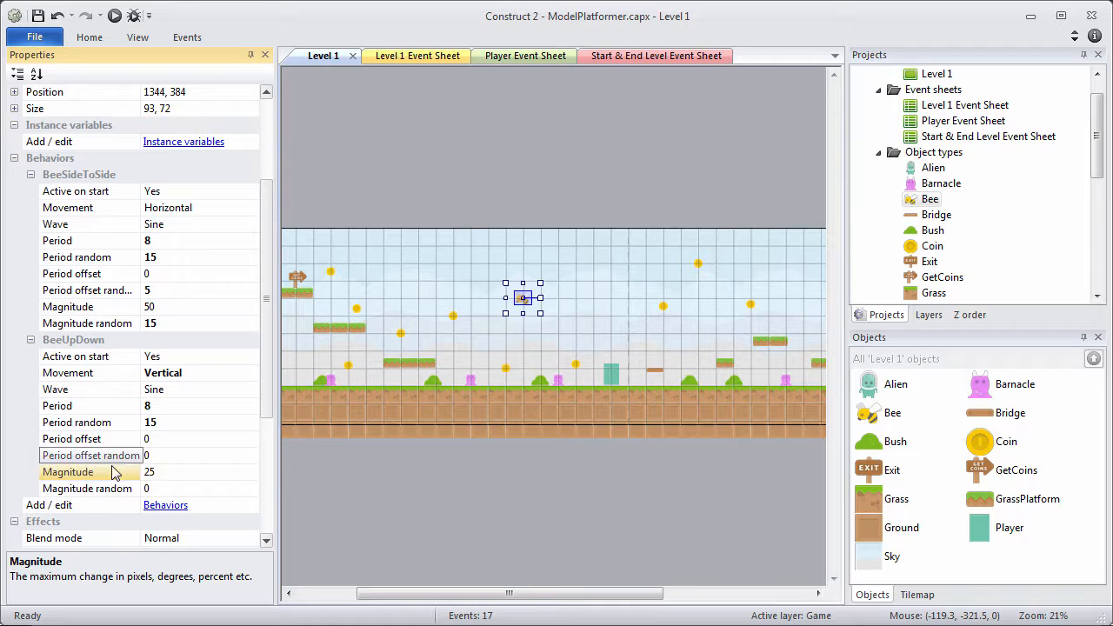
click(148, 489)
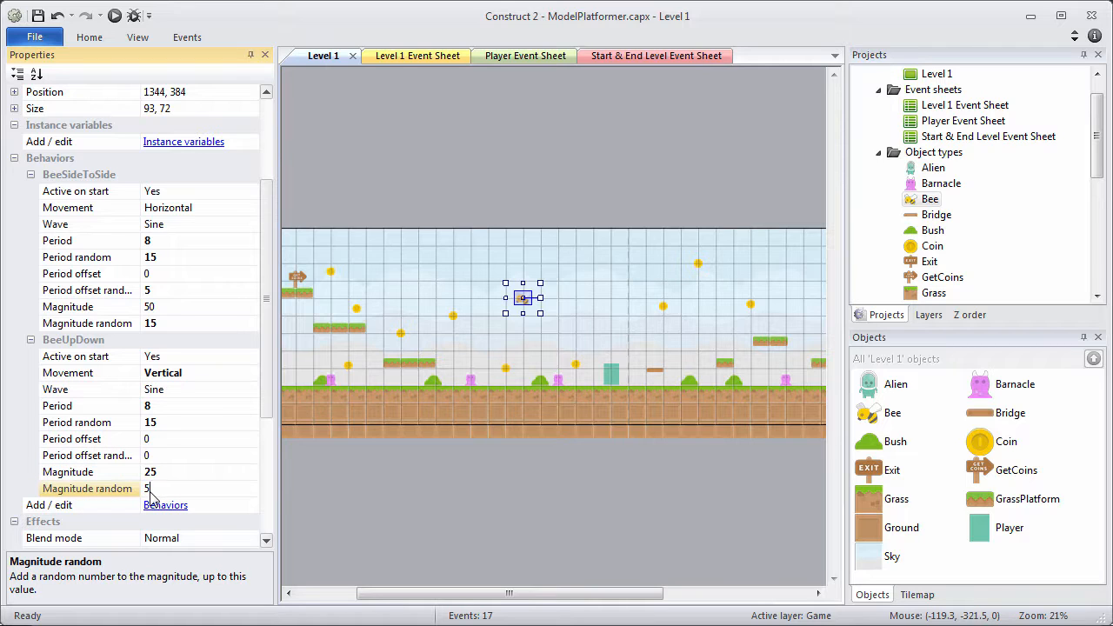
click(153, 475)
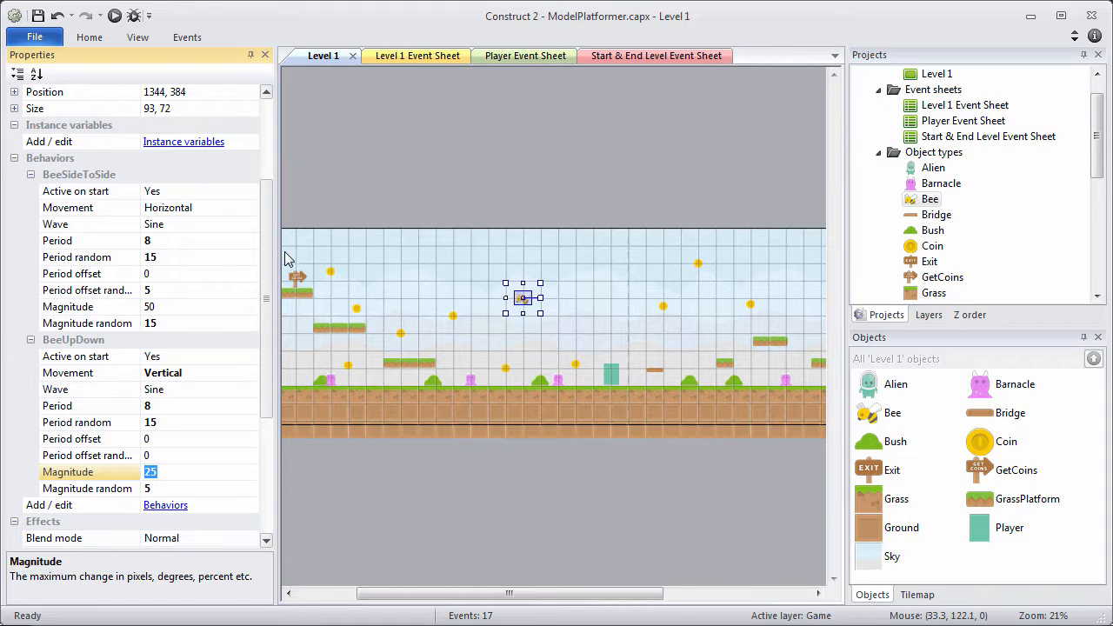
Hide the Properties bar and place two more bee copies, one lower right, one lower left.
click(252, 55)
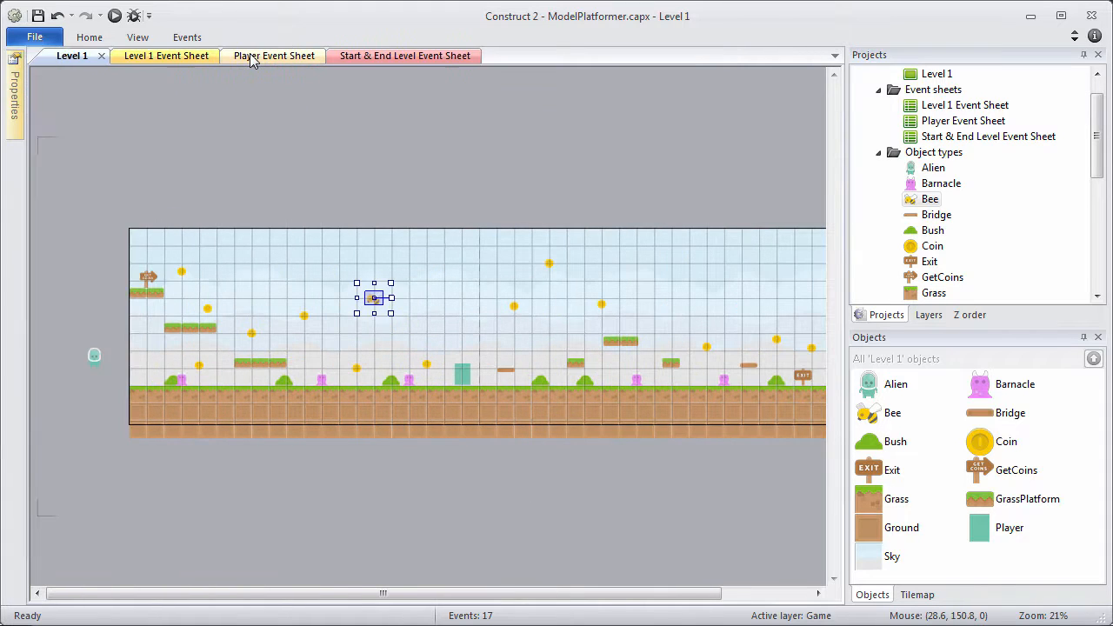
ctrl+scroll(281, 241, up, 6)
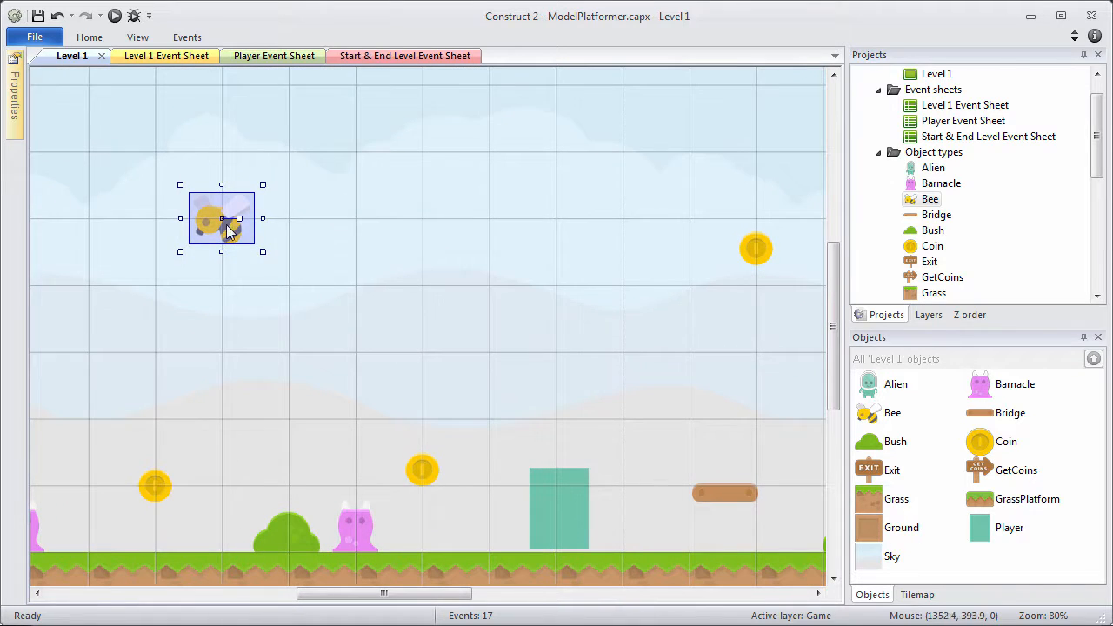
ctrl+drag(224, 226, 540, 281)
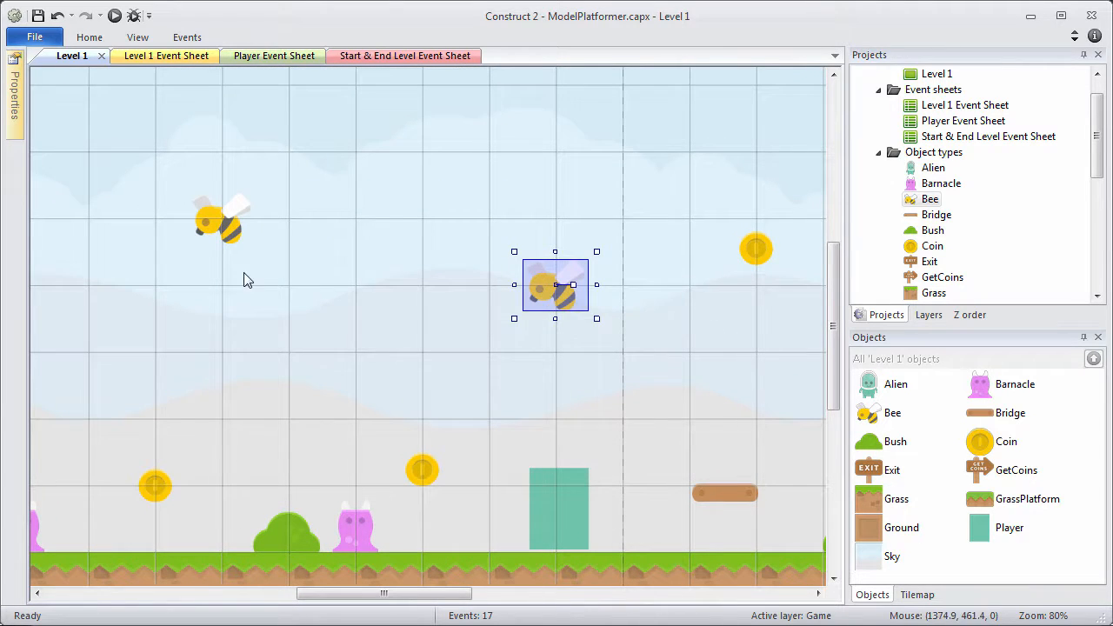
ctrl+drag(224, 237, 109, 350)
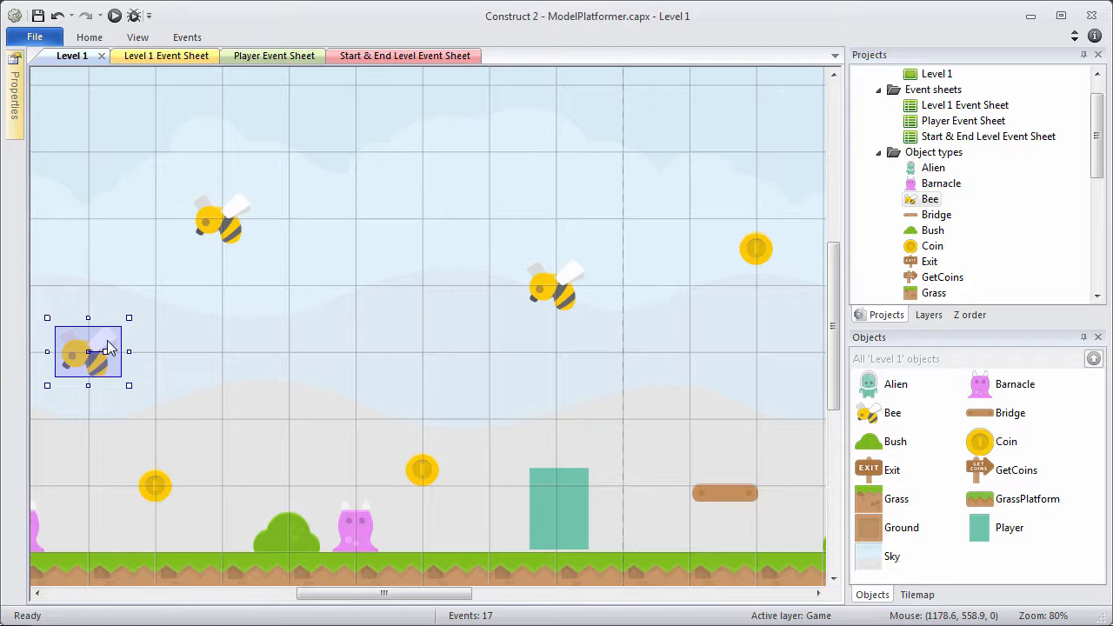
ctrl+scroll(109, 348, down, 5)
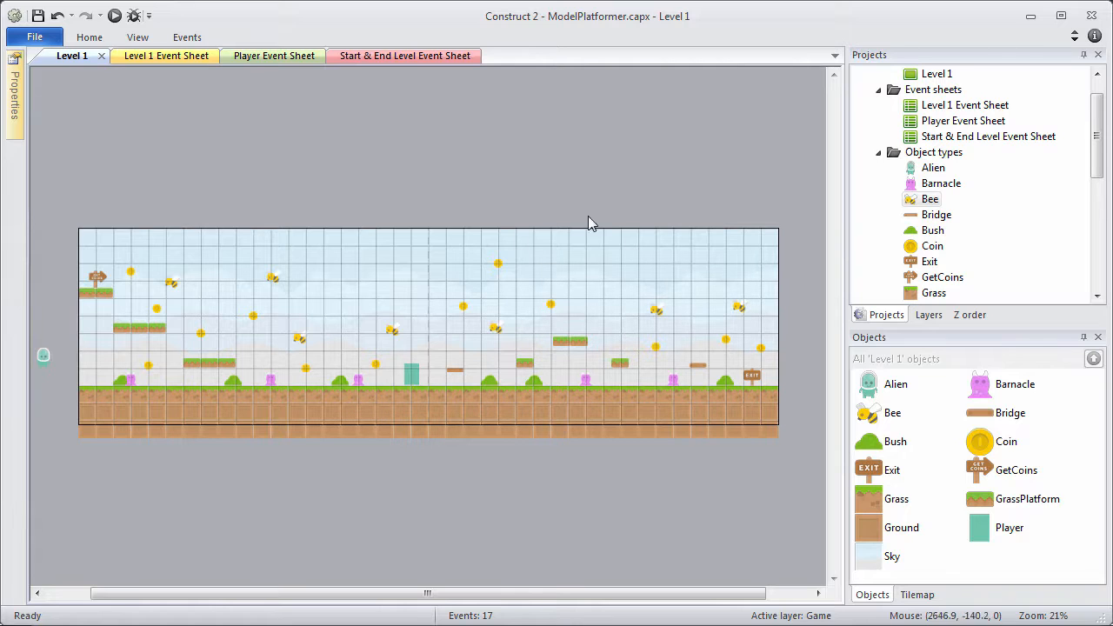
Insert a new Particles object and place it just above the level.
click(928, 316)
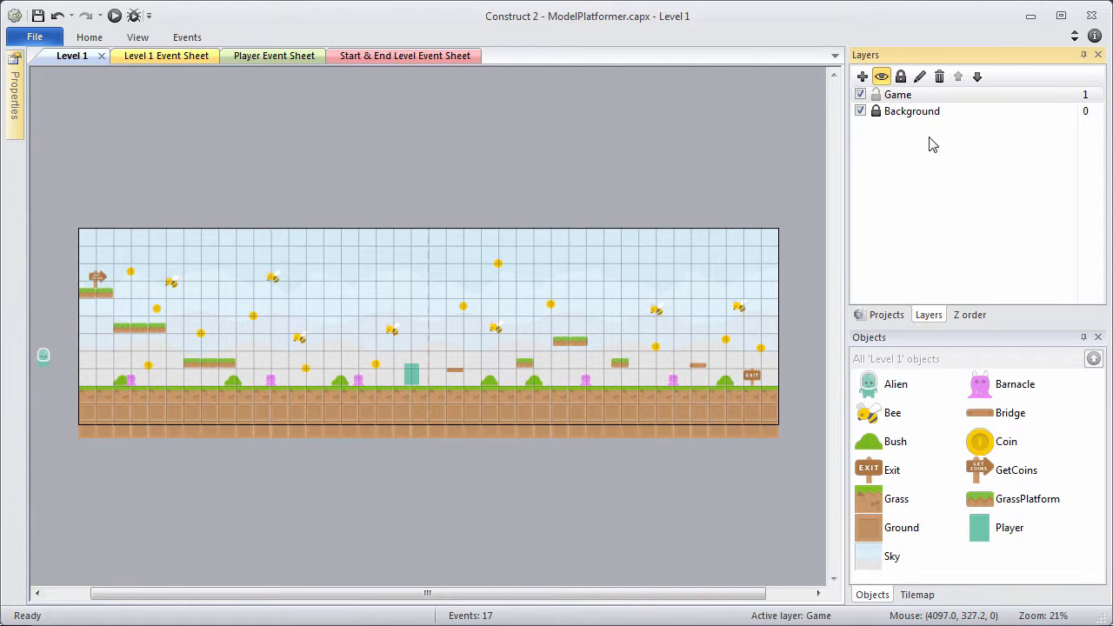
click(884, 315)
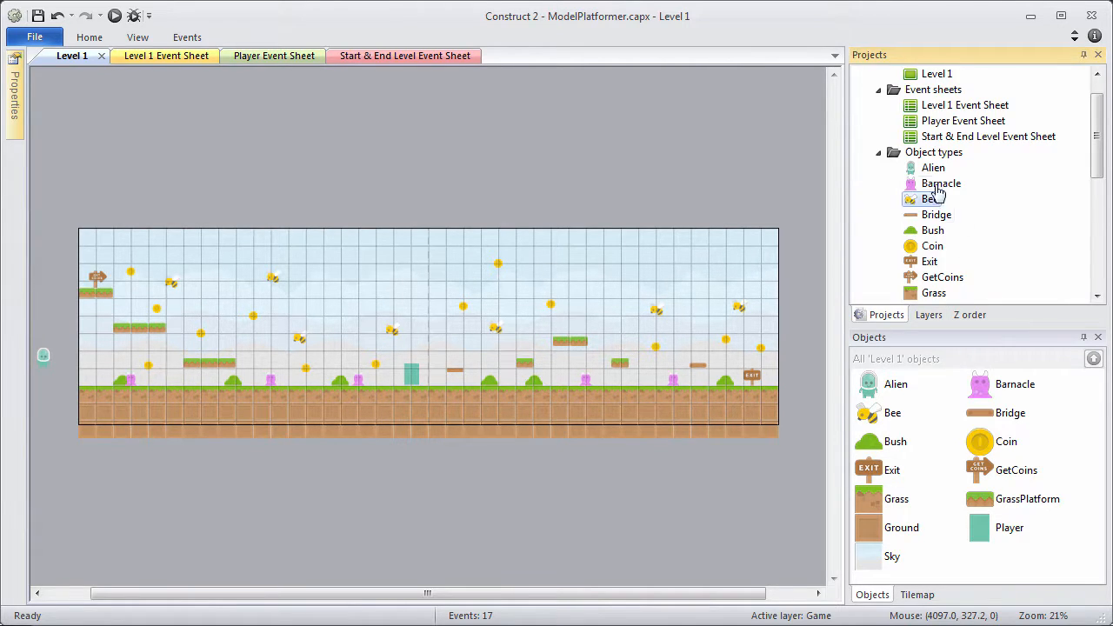
click(933, 154)
right_click(933, 157)
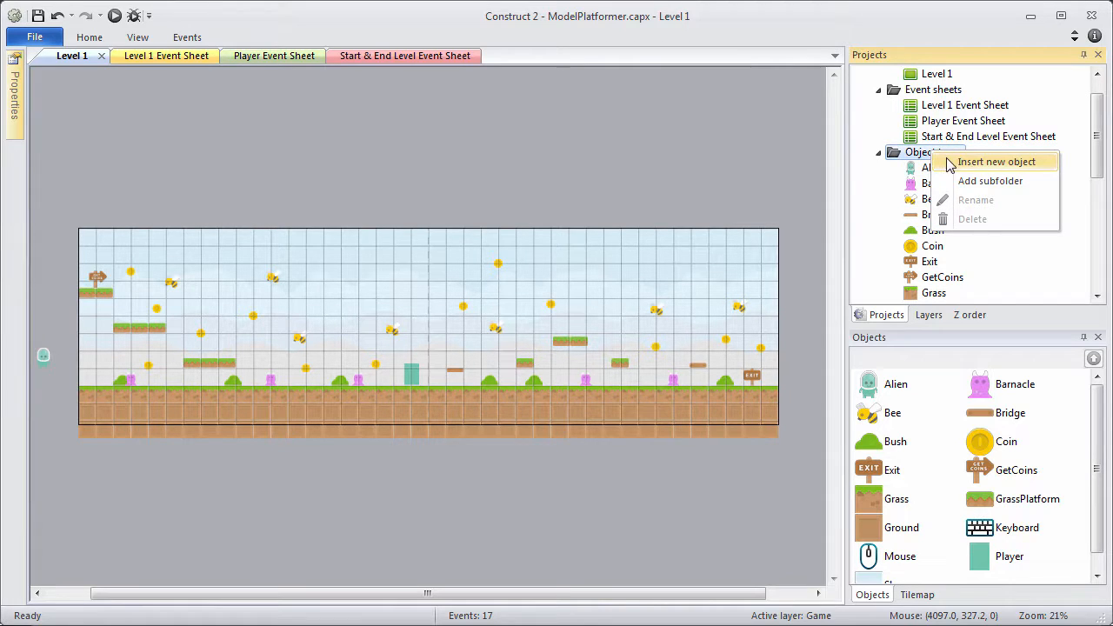
click(961, 169)
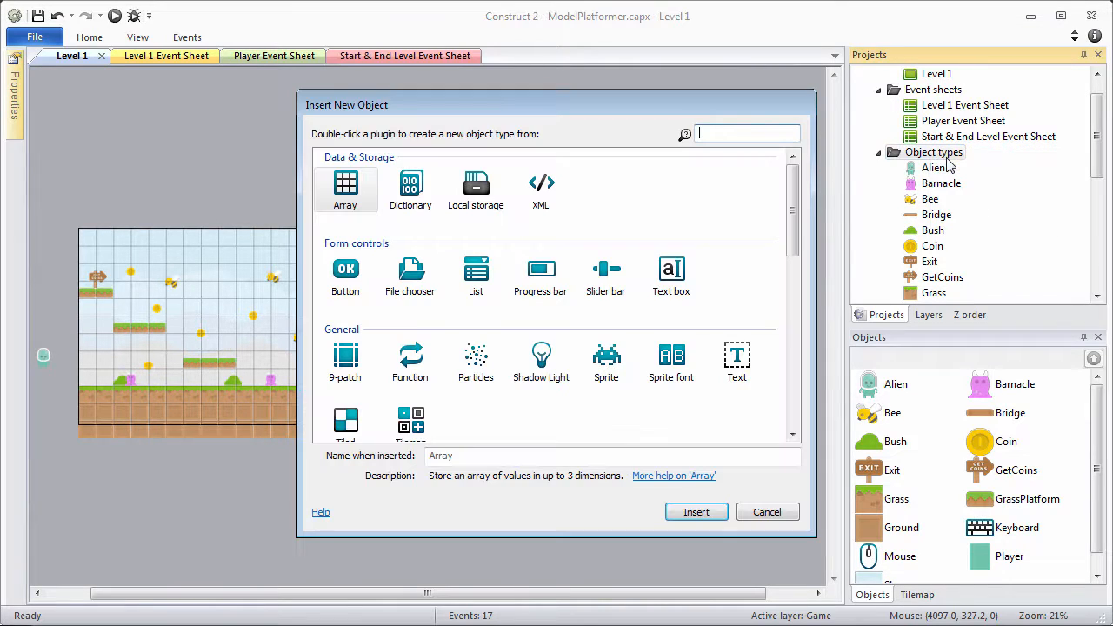
click(478, 365)
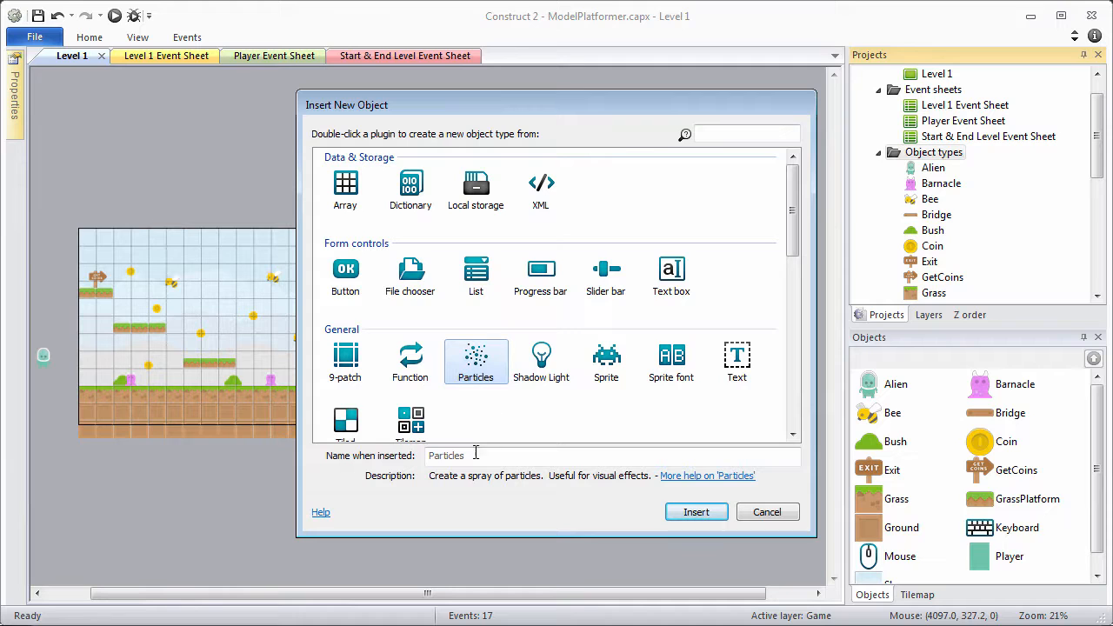
click(706, 513)
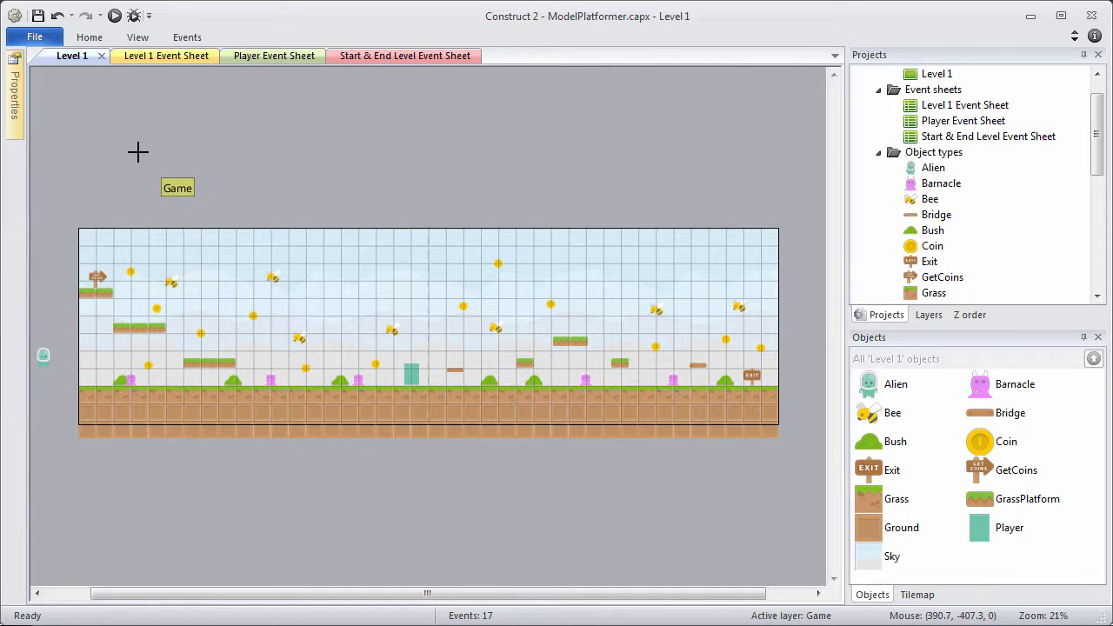
click(110, 143)
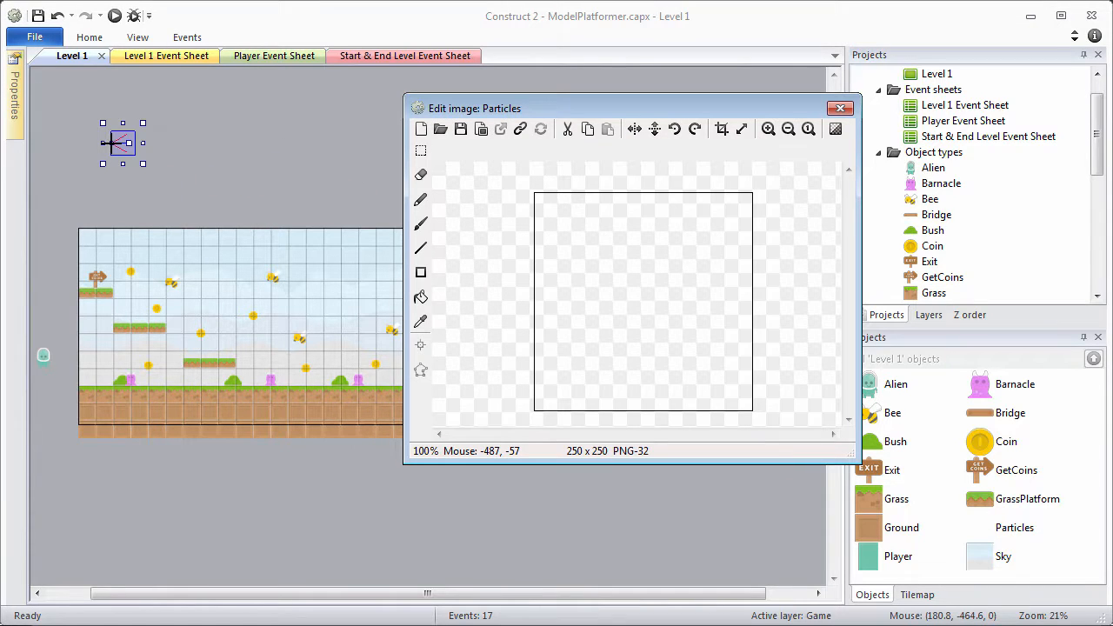
Load particle-star-20x21.png as the particle image and close the image editor.
click(440, 130)
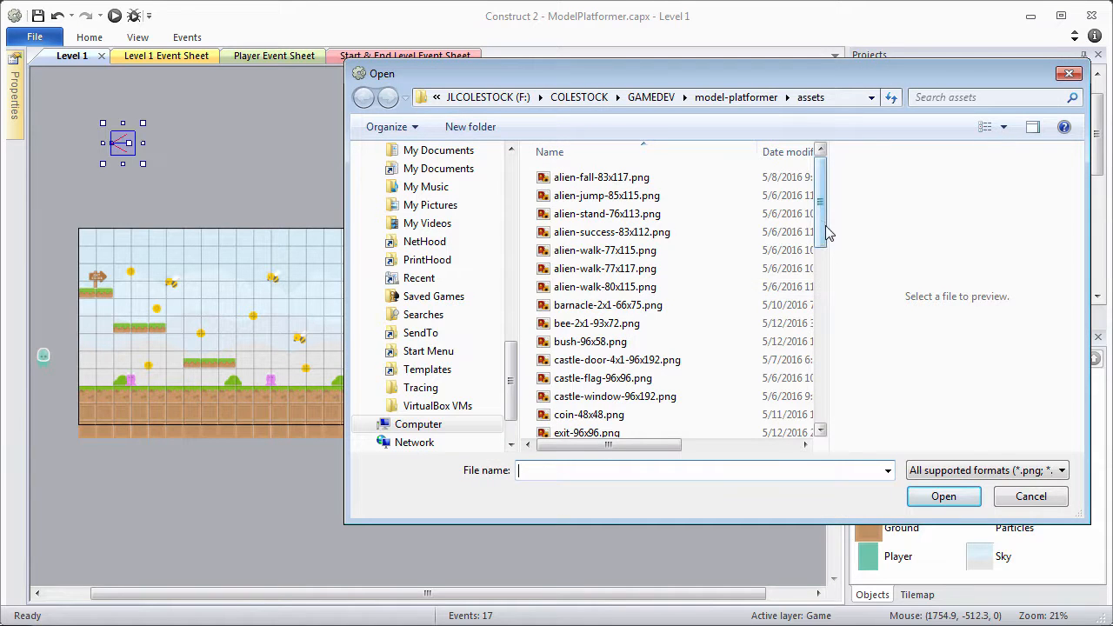
drag(827, 236, 819, 362)
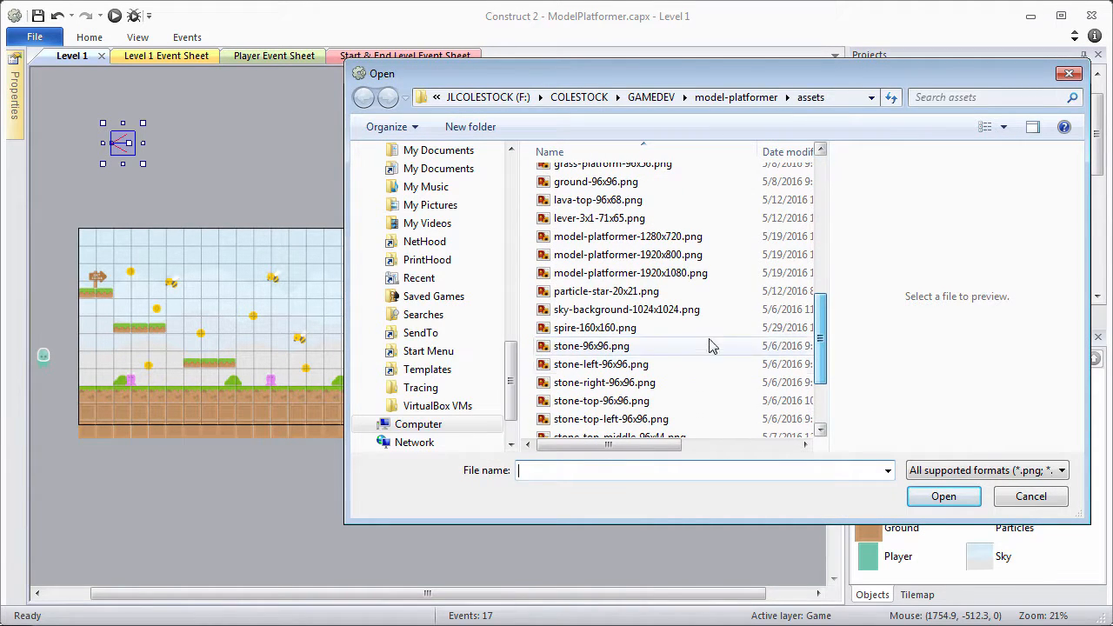
click(616, 293)
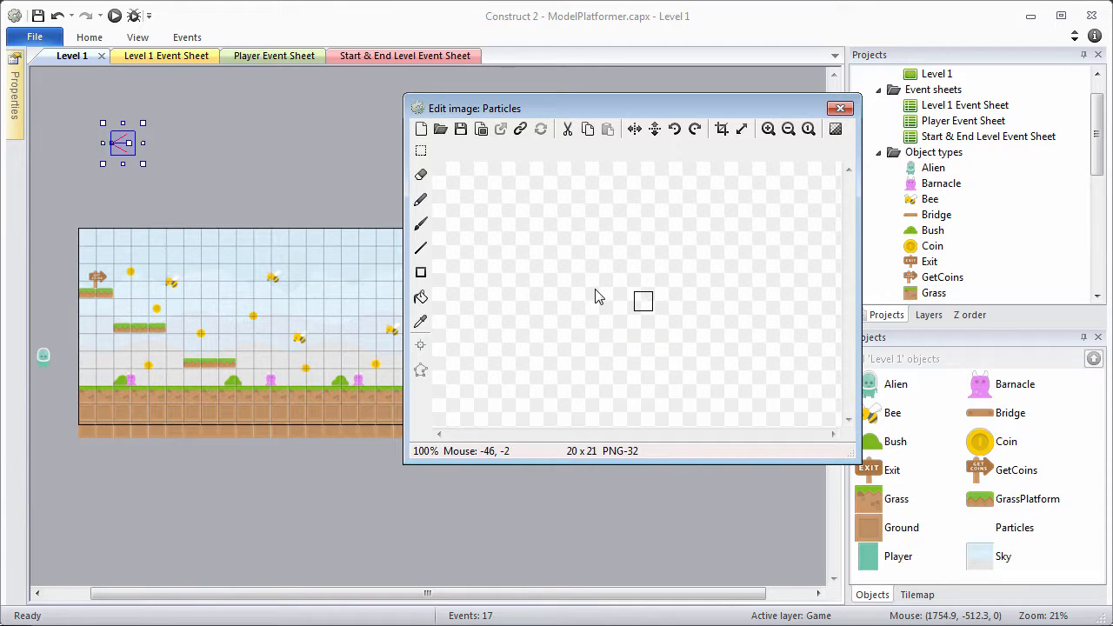
click(840, 108)
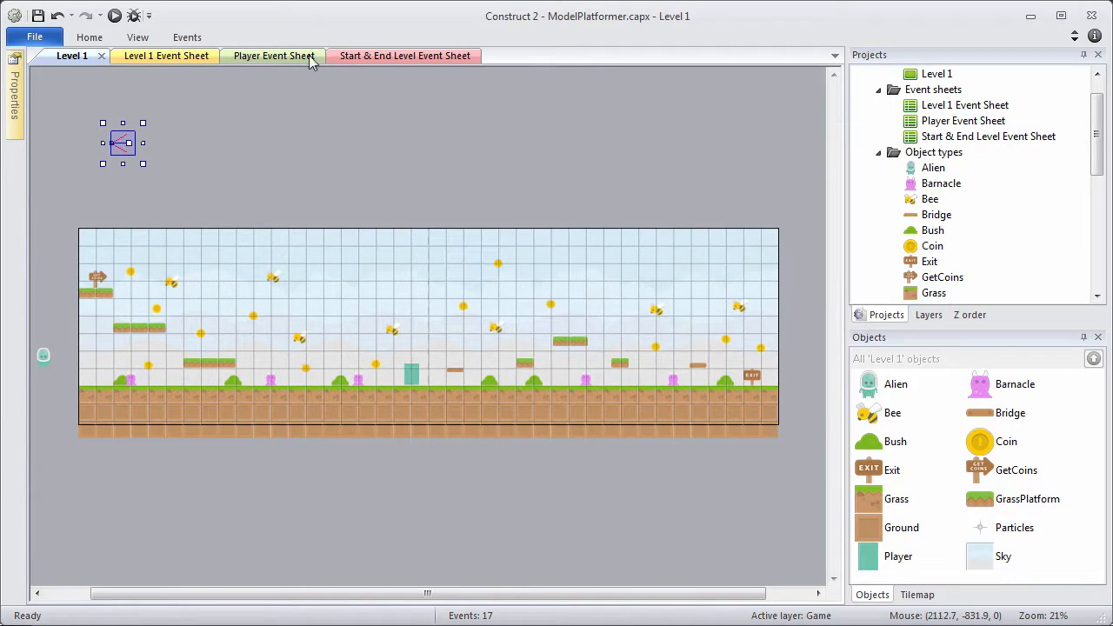
Set the Particles rate to 150, spray cone to 360, and type to One-shot.
mouse_move(13, 91)
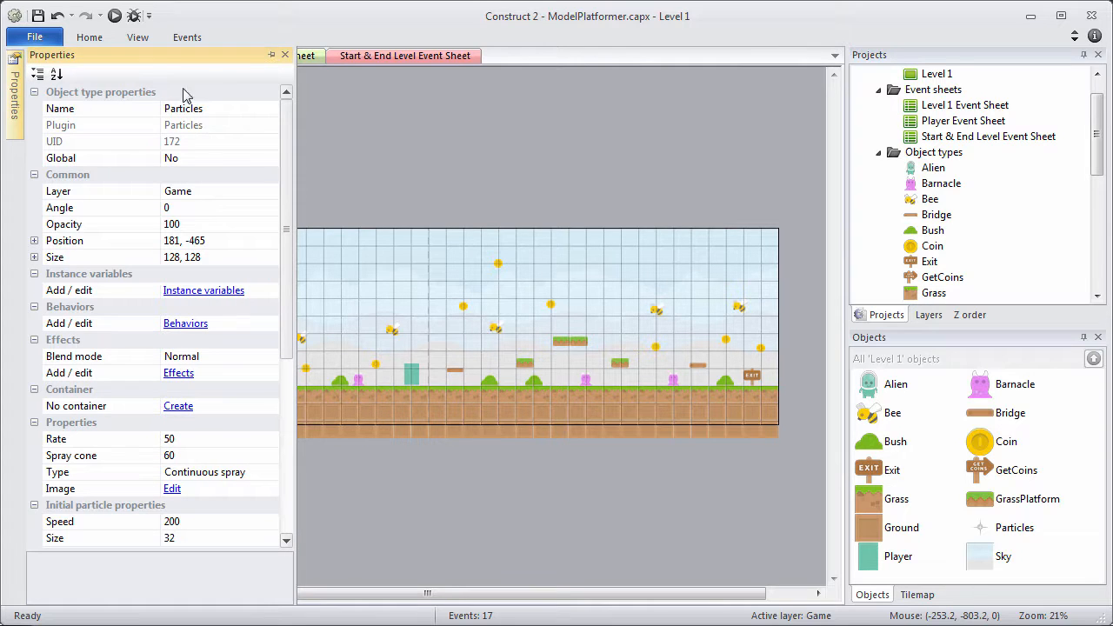
click(271, 55)
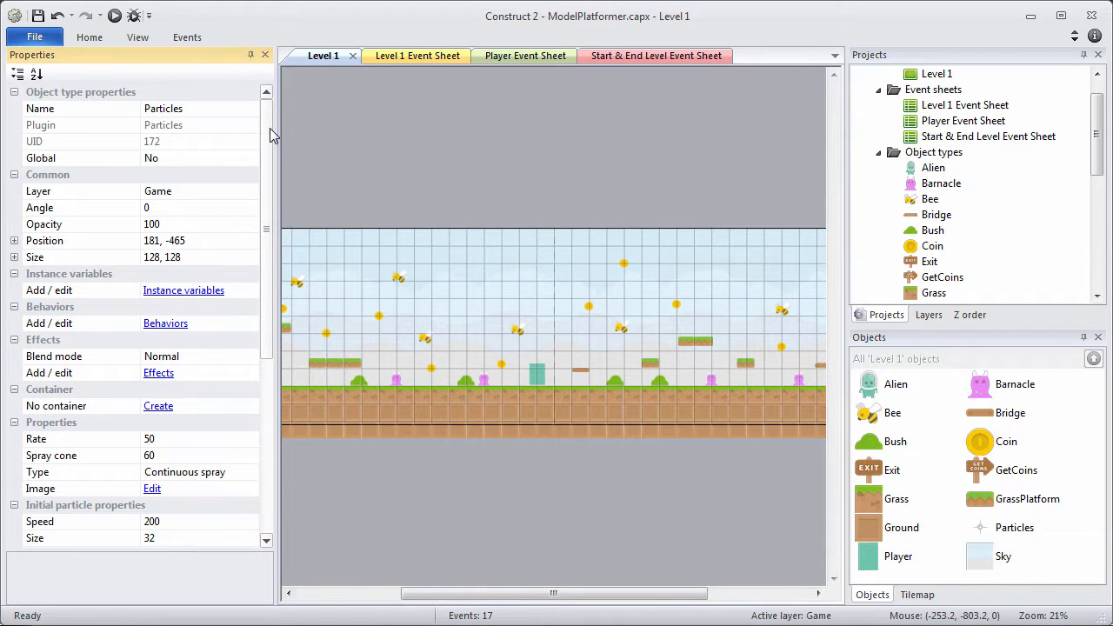
drag(270, 135, 271, 249)
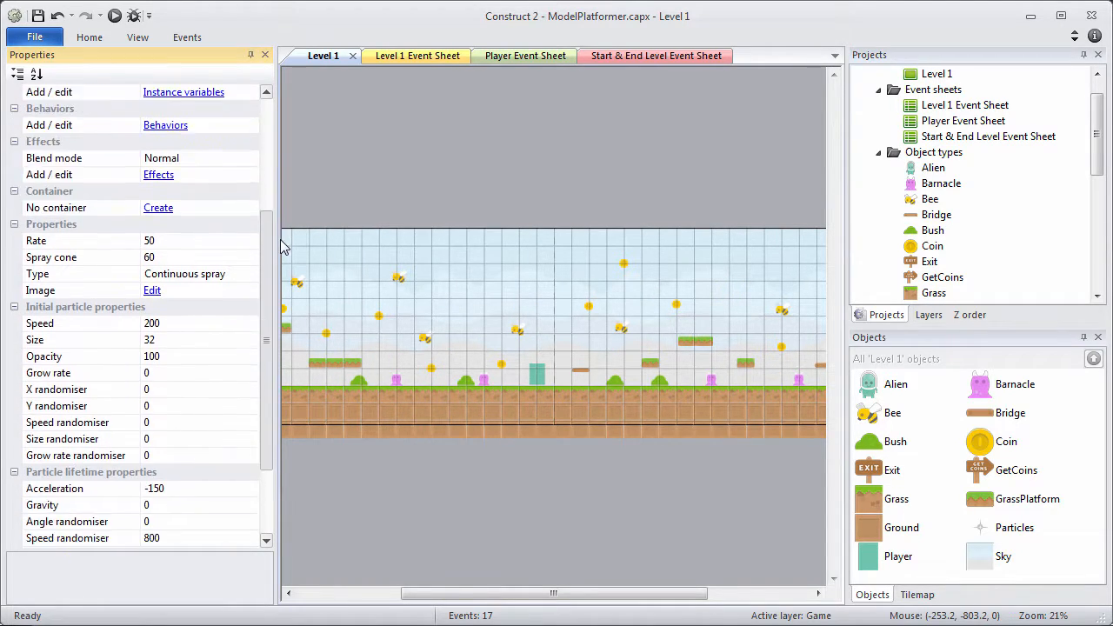
click(168, 244)
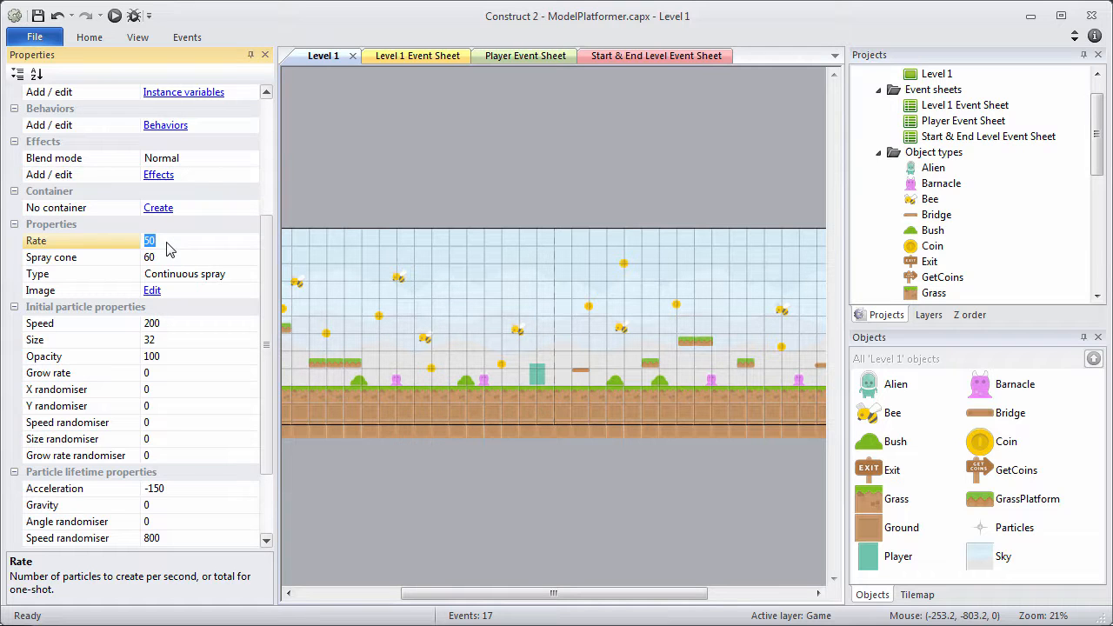
text(1)
click(182, 255)
click(148, 258)
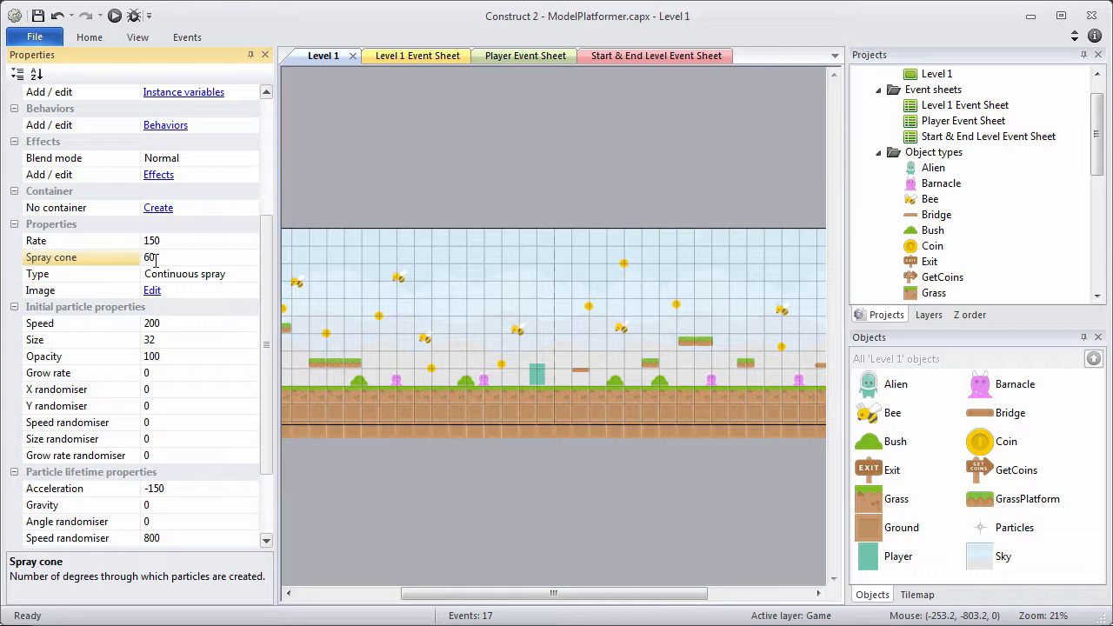
click(170, 273)
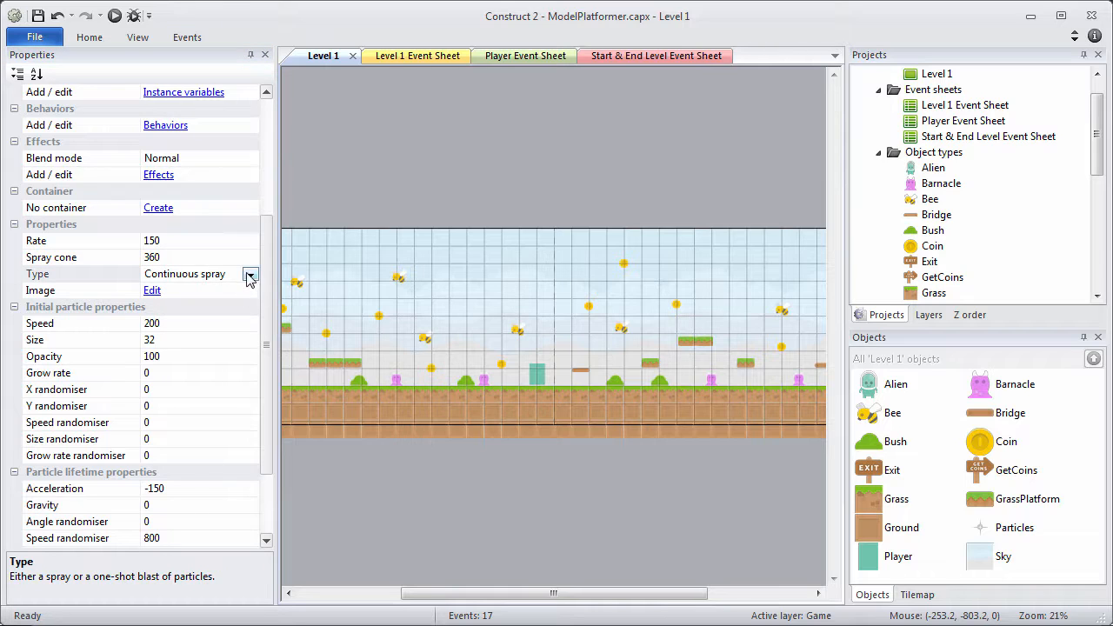
click(250, 274)
click(227, 304)
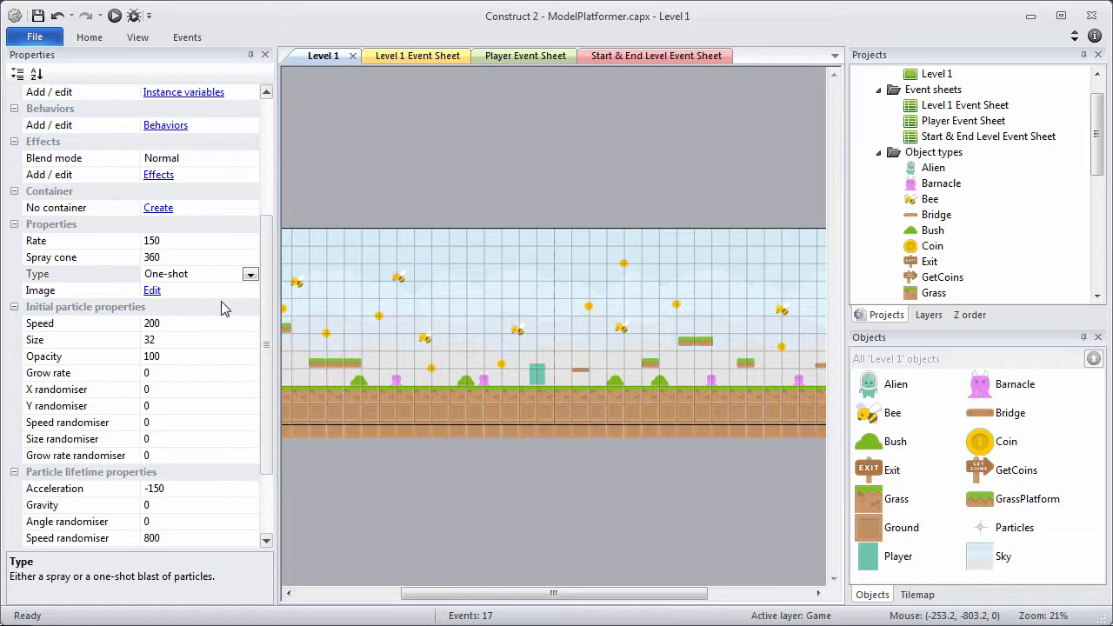
Set speed 180, size 48, grow rate -25, and X and Y randomiser 5.
click(168, 323)
text(180)
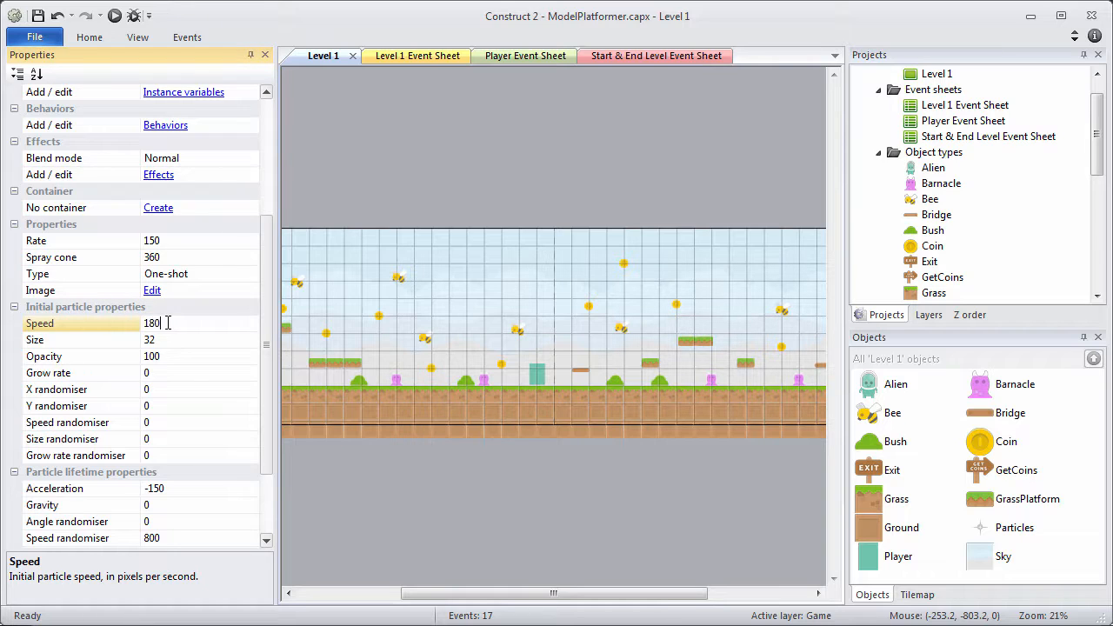
click(178, 340)
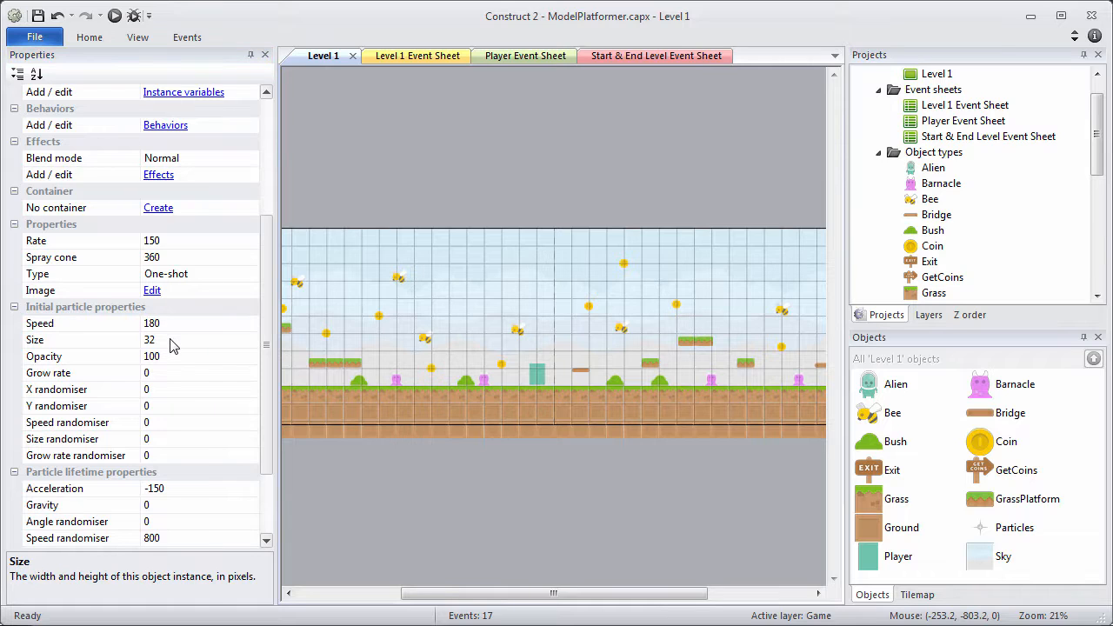
text(48)
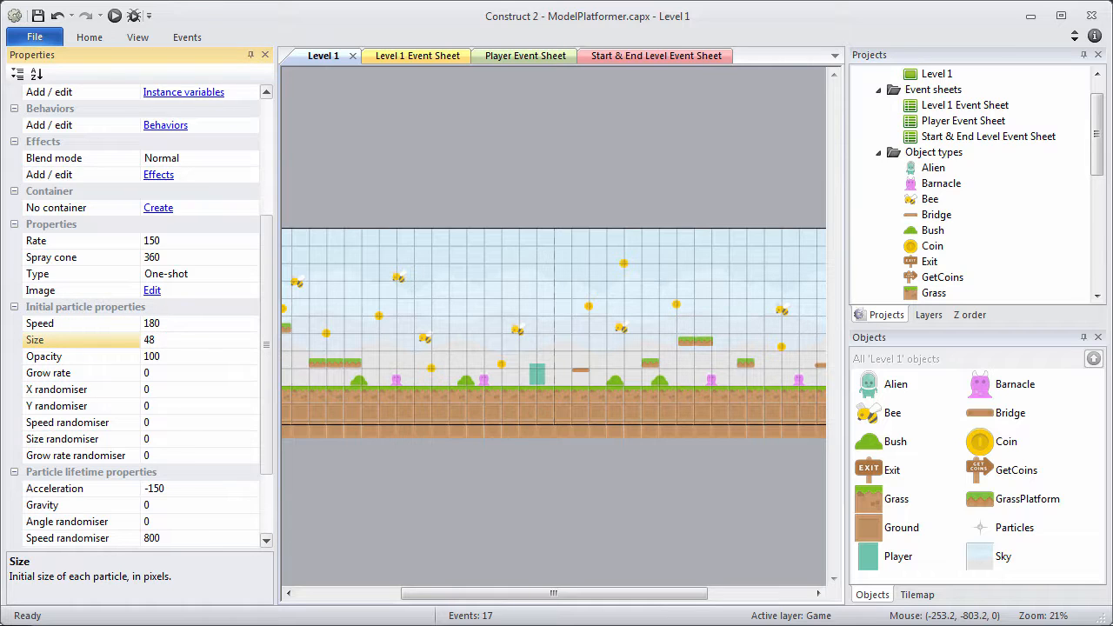
click(171, 372)
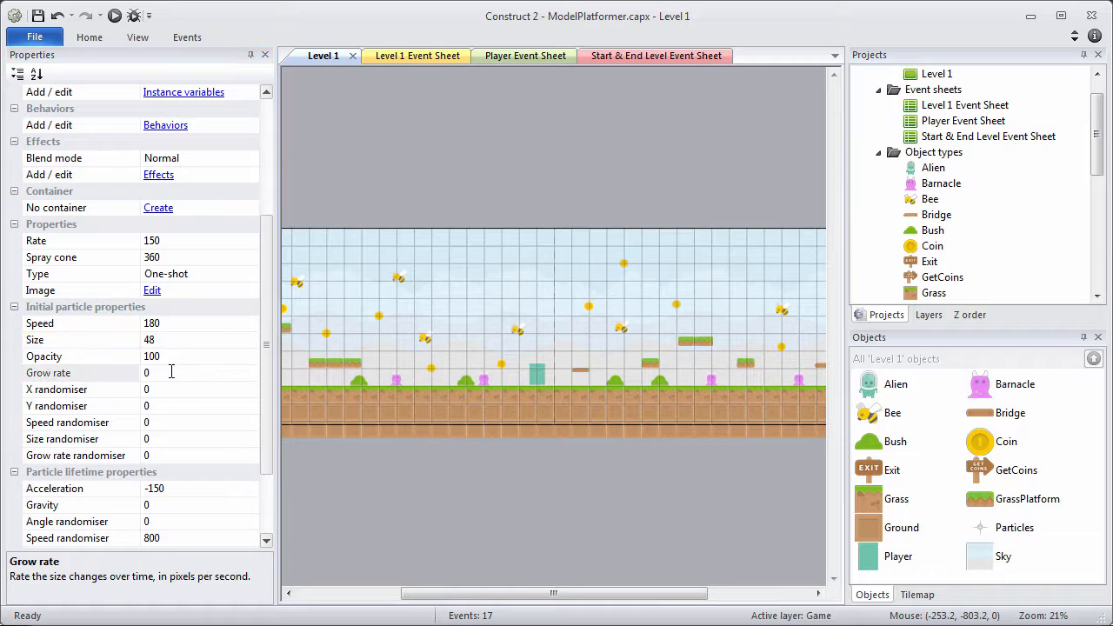
click(149, 372)
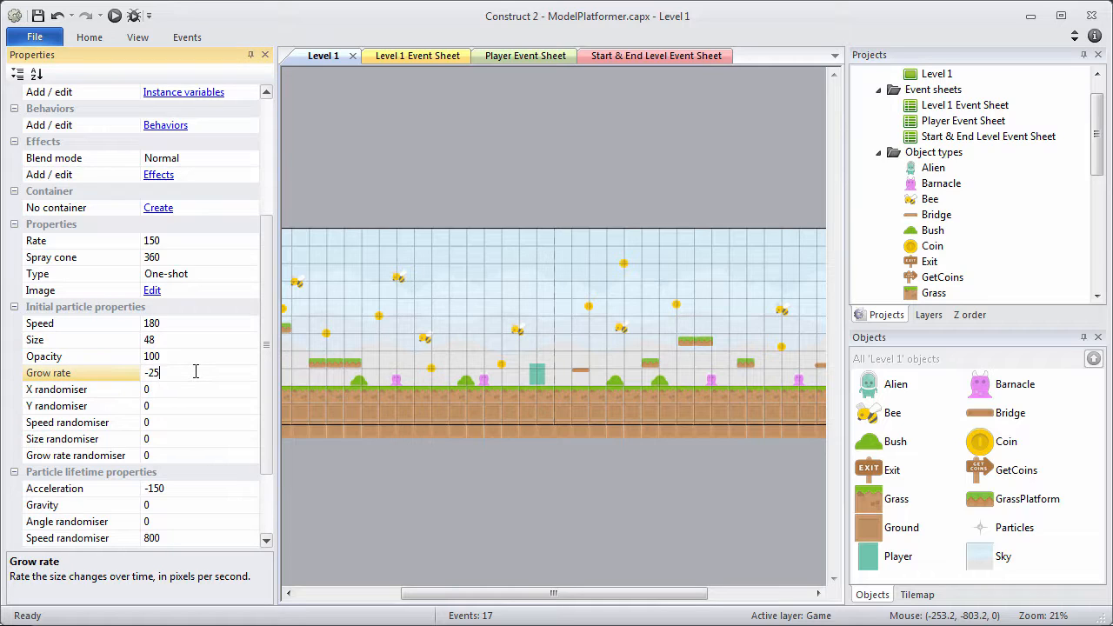
click(167, 393)
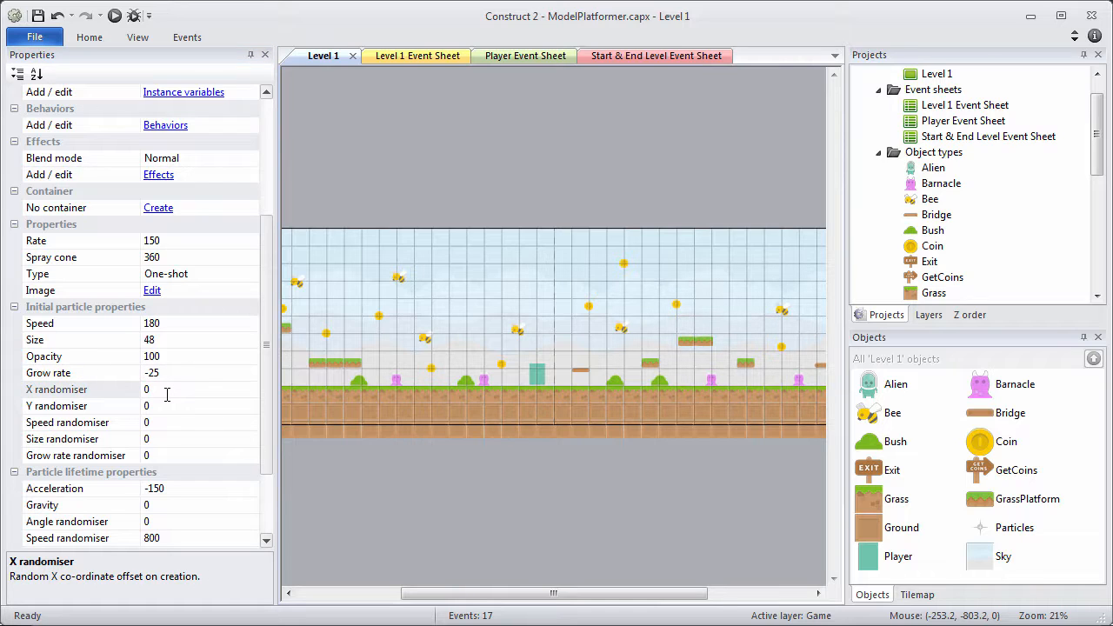
click(167, 394)
text(5)
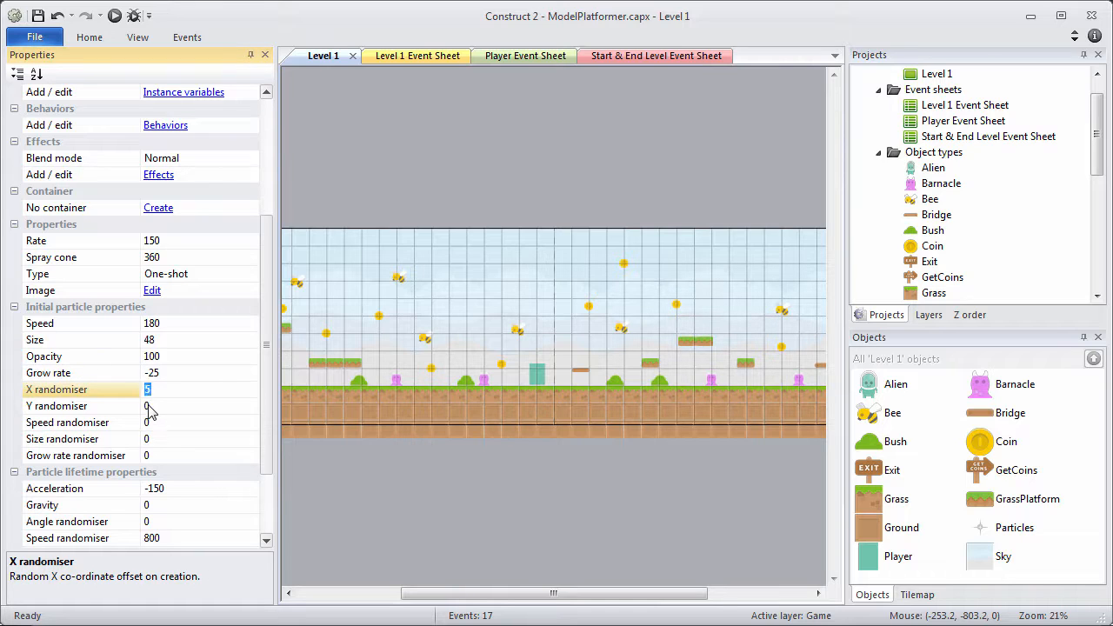
click(148, 406)
text(5)
click(154, 416)
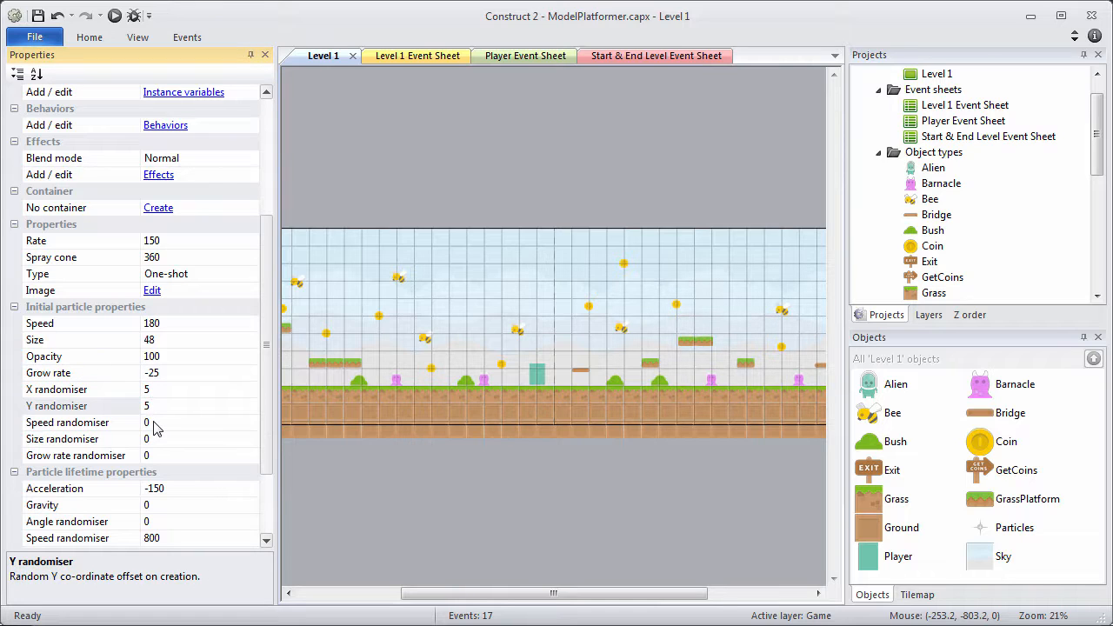
Set the particle gravity to 75 and timeout to 1.5.
scroll(266, 437, down, 2)
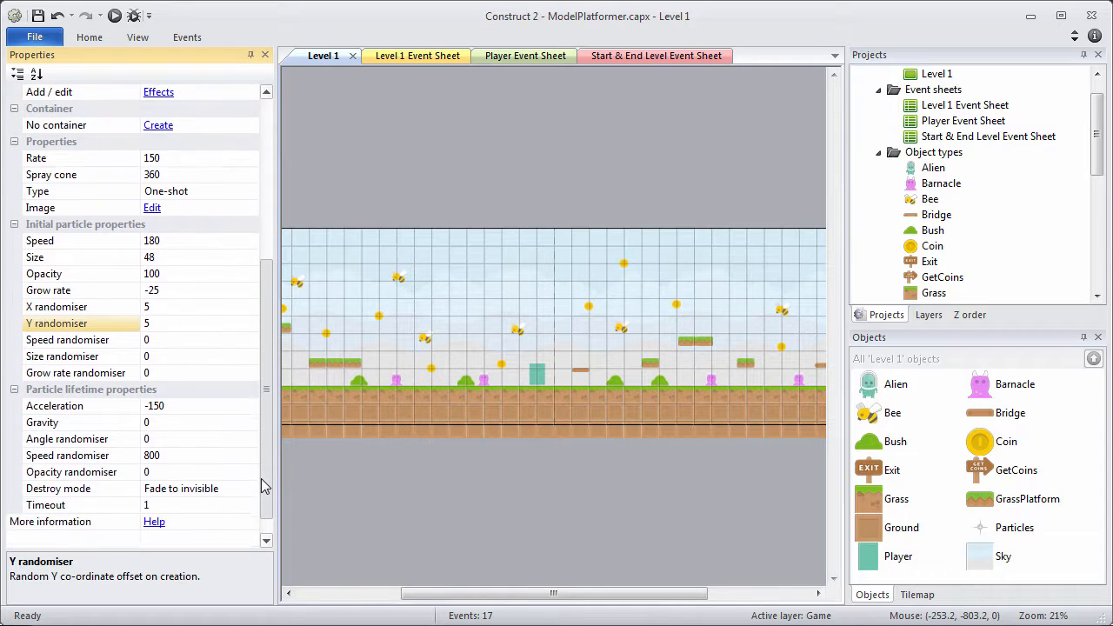
click(168, 426)
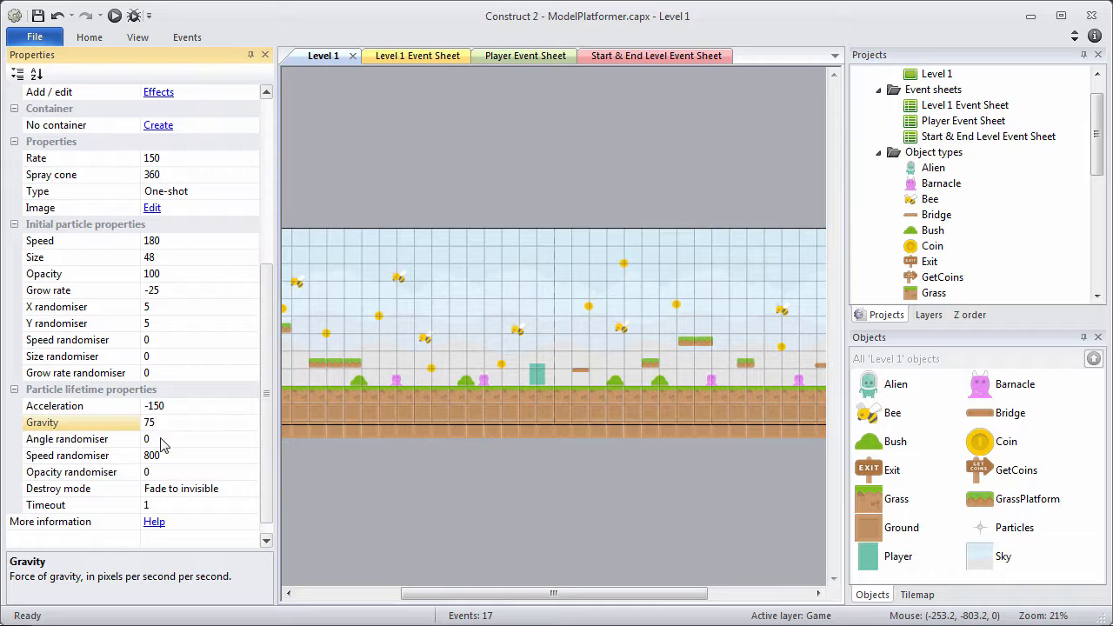
click(157, 505)
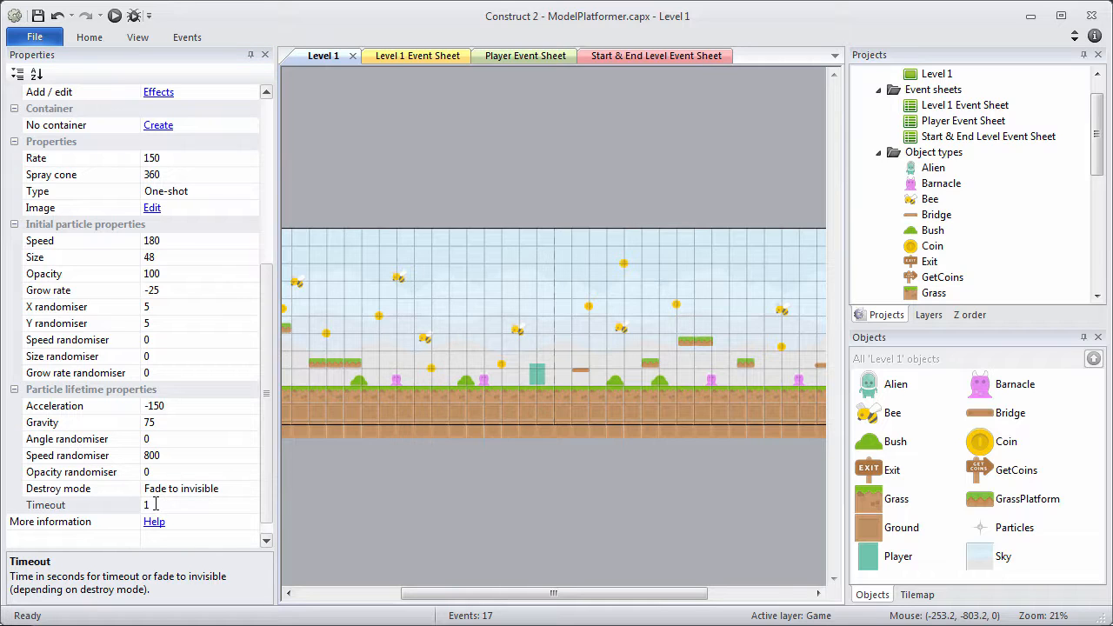
click(156, 504)
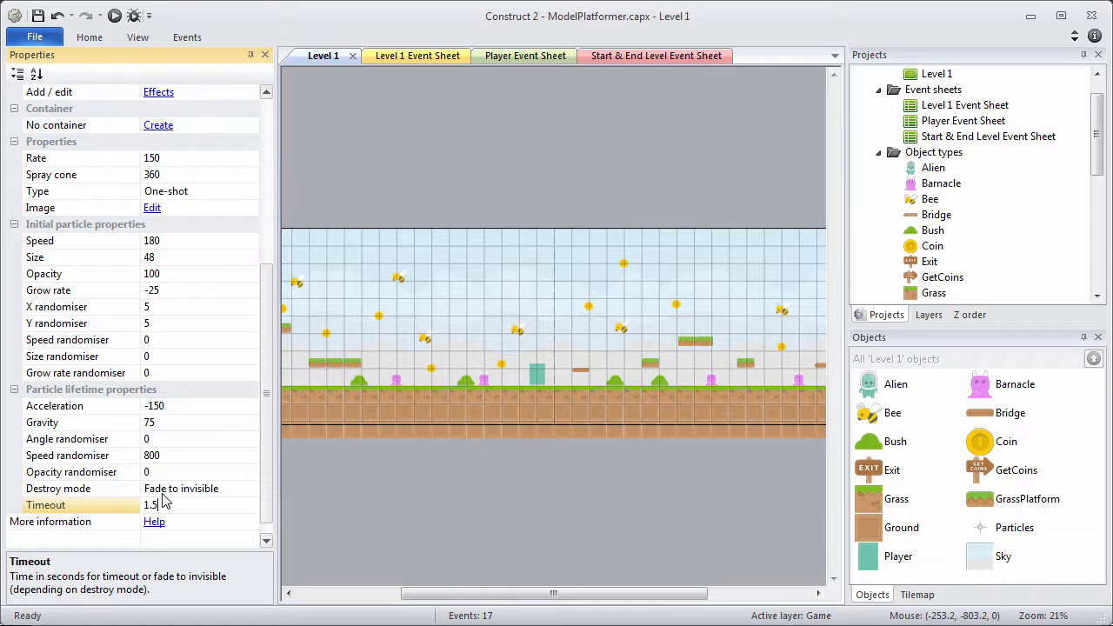
click(166, 489)
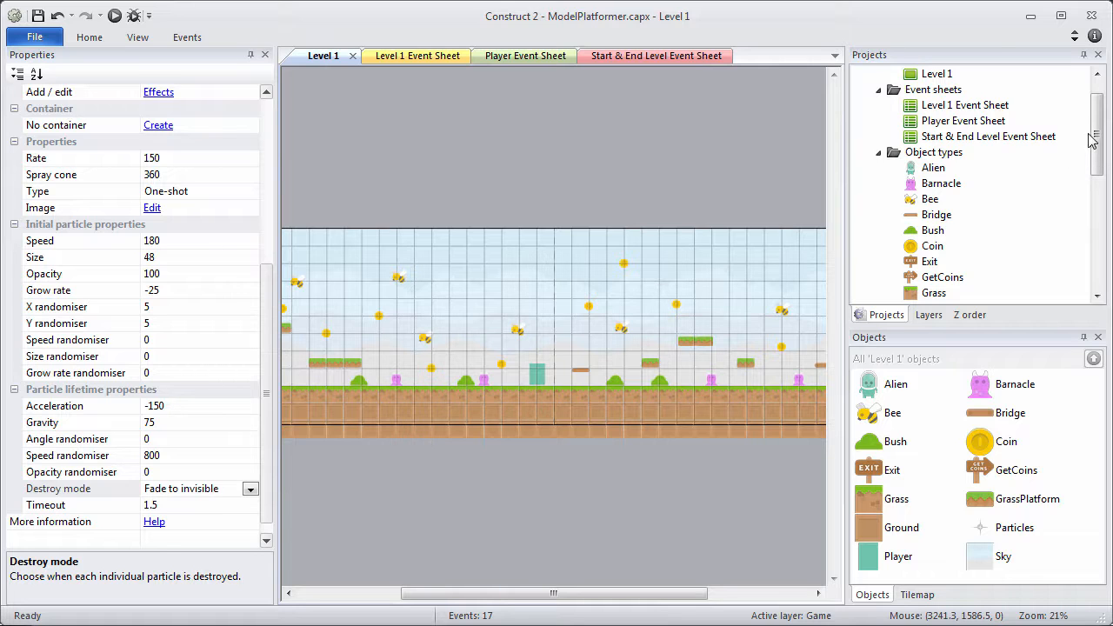
drag(1100, 137, 1098, 193)
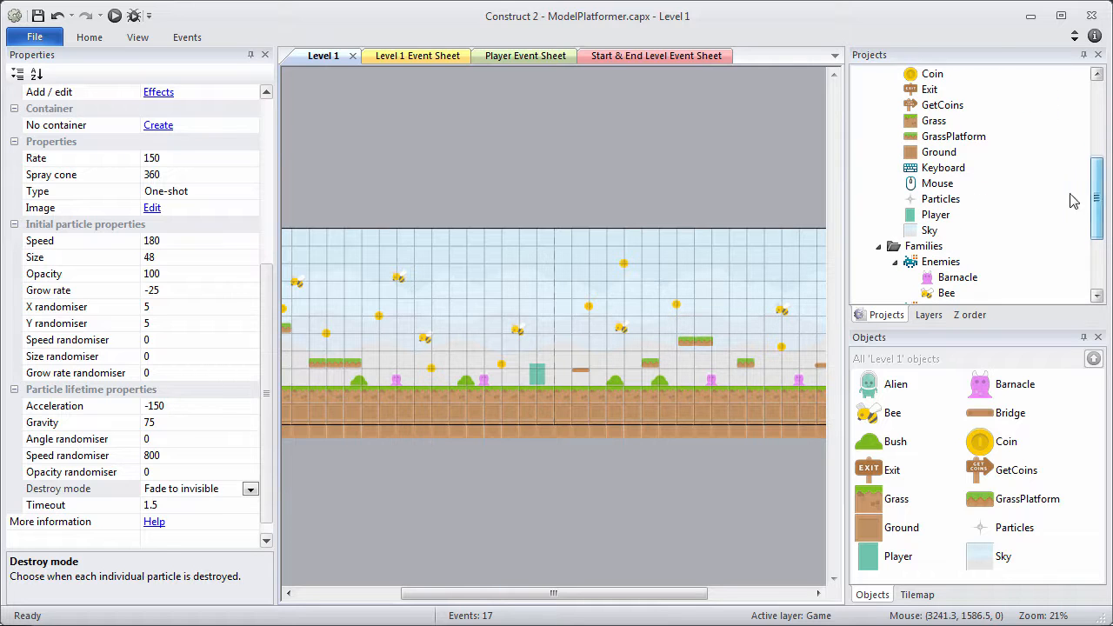
In the Player's image editor, add a new image point named Particles.
click(942, 219)
right_click(944, 223)
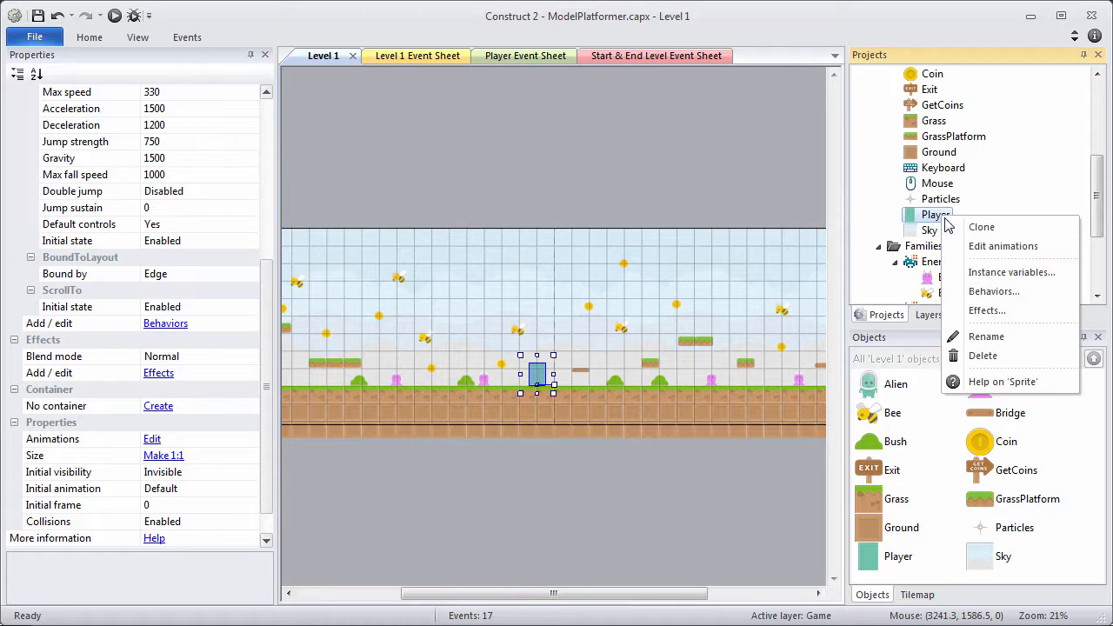
click(965, 246)
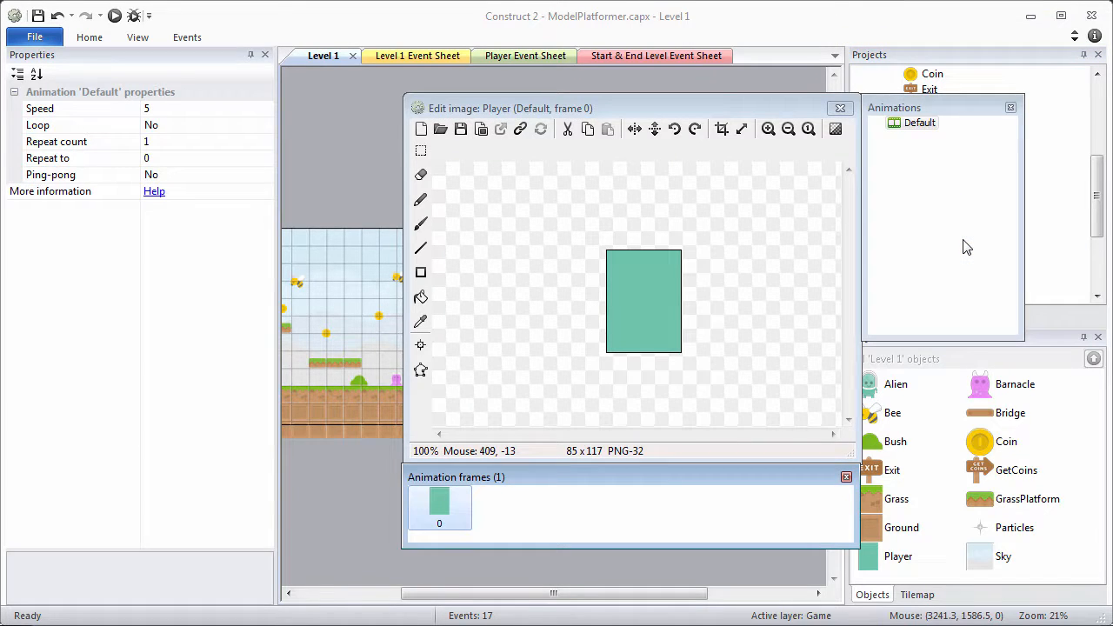
click(420, 347)
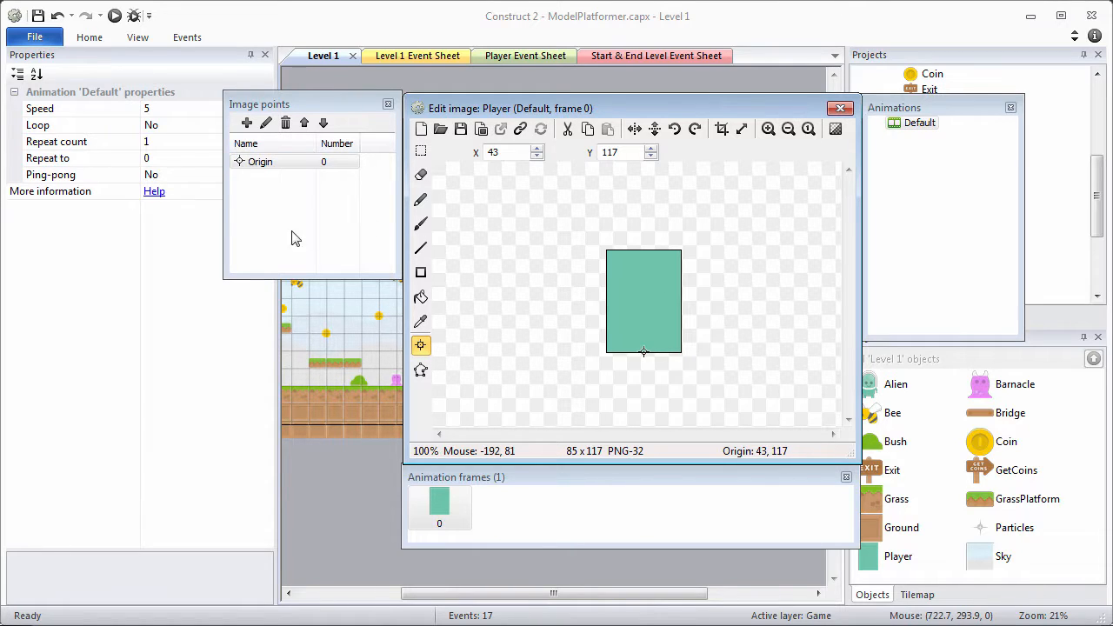
click(247, 123)
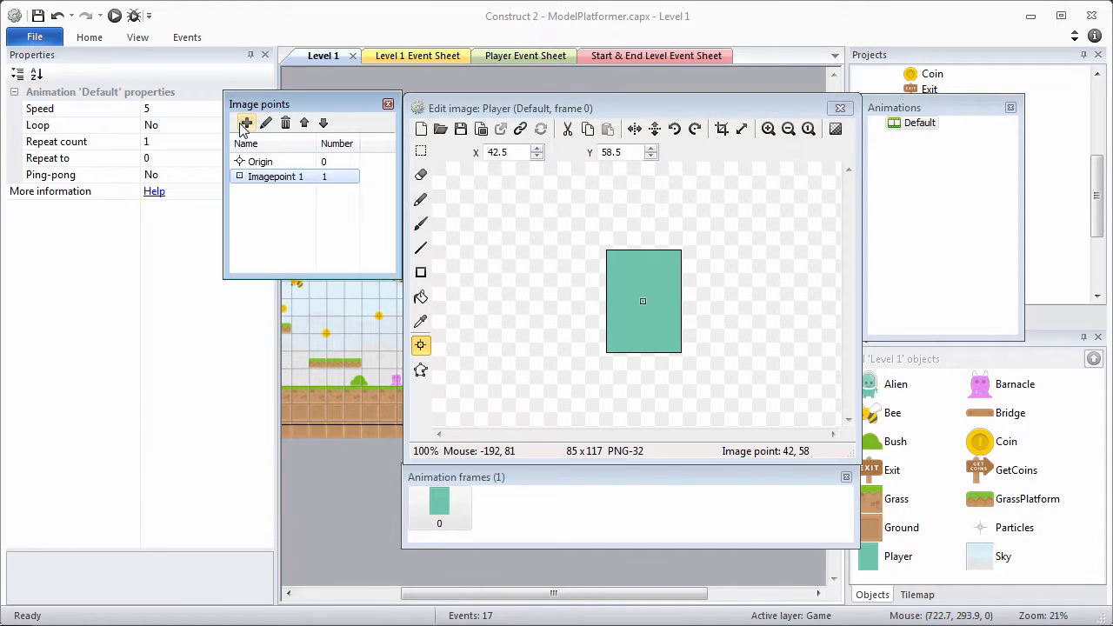
right_click(261, 180)
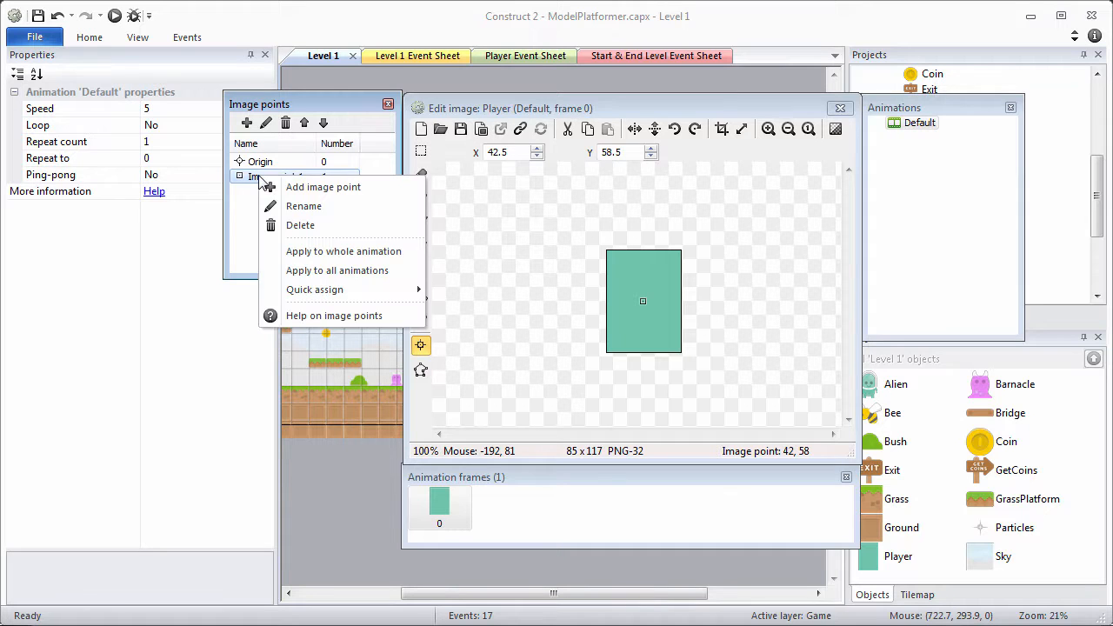
click(287, 203)
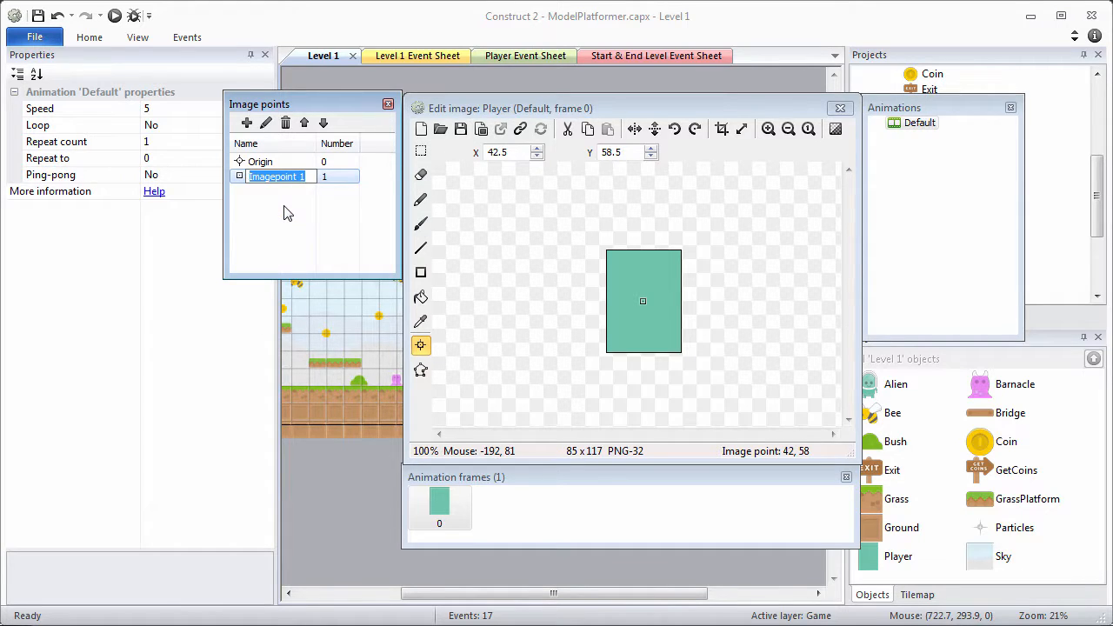
text(Particles)
key(Return)
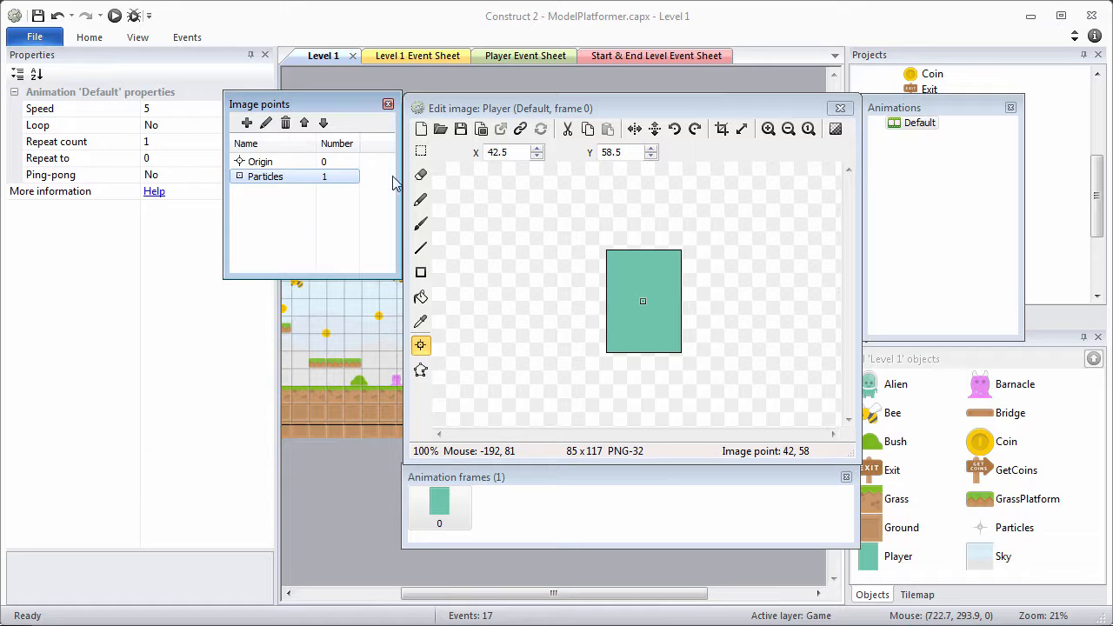
Position the Particles image point at 43, 59 and close the image editor.
click(512, 152)
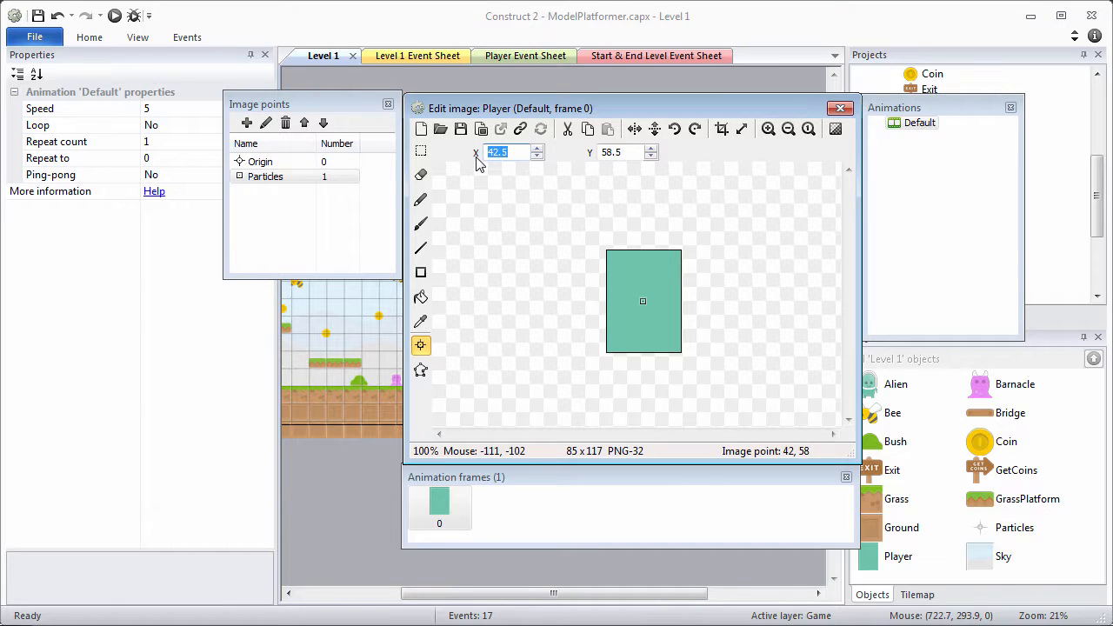
text(43)
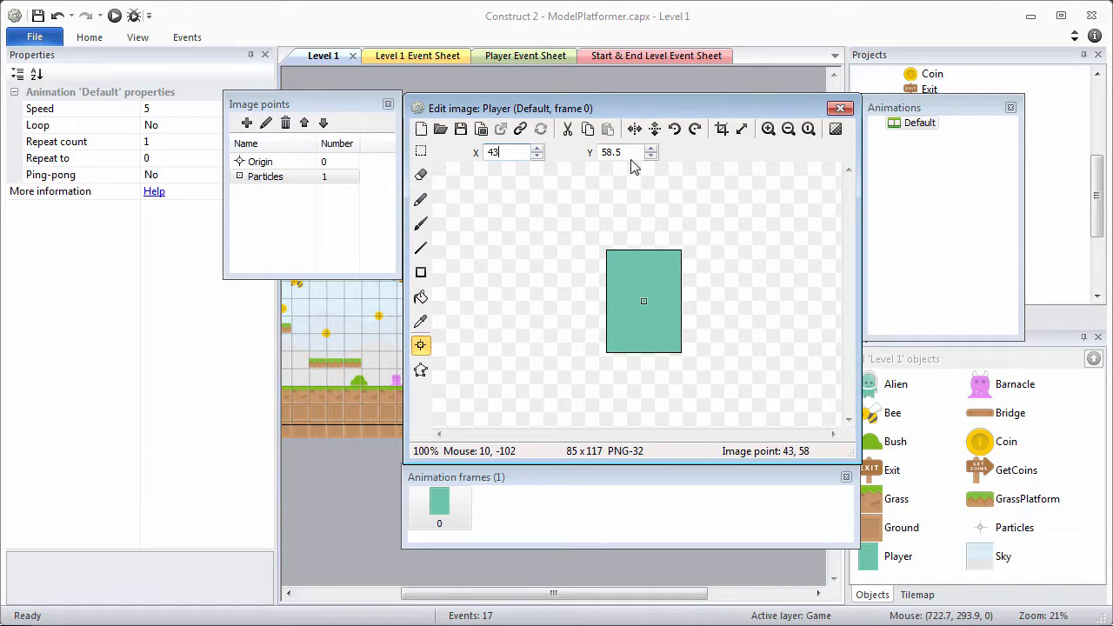
click(592, 156)
text(59)
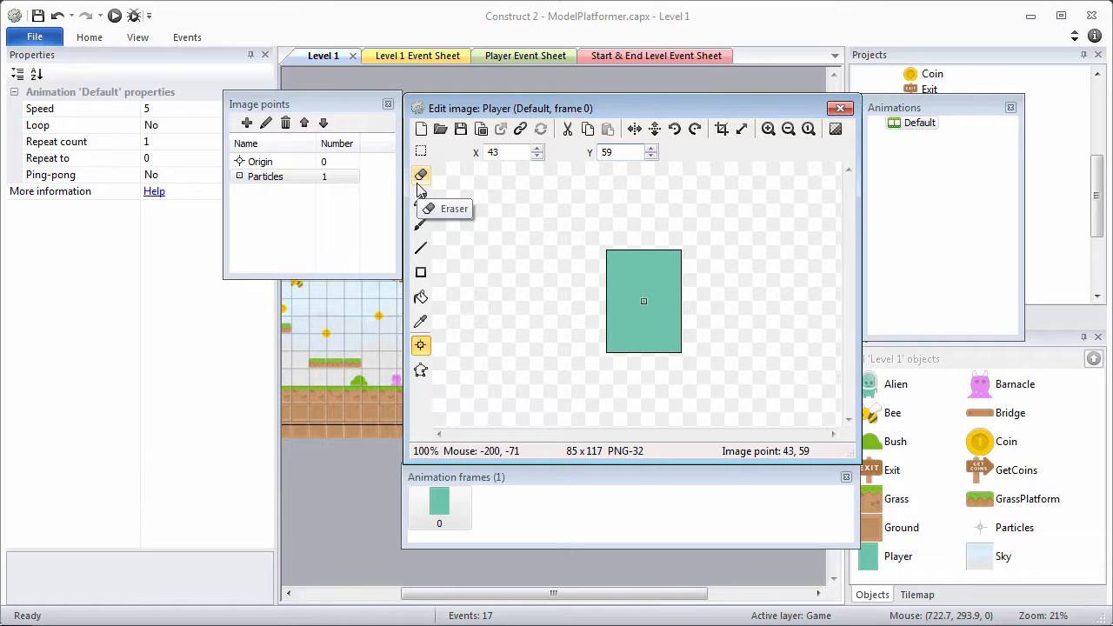
click(291, 178)
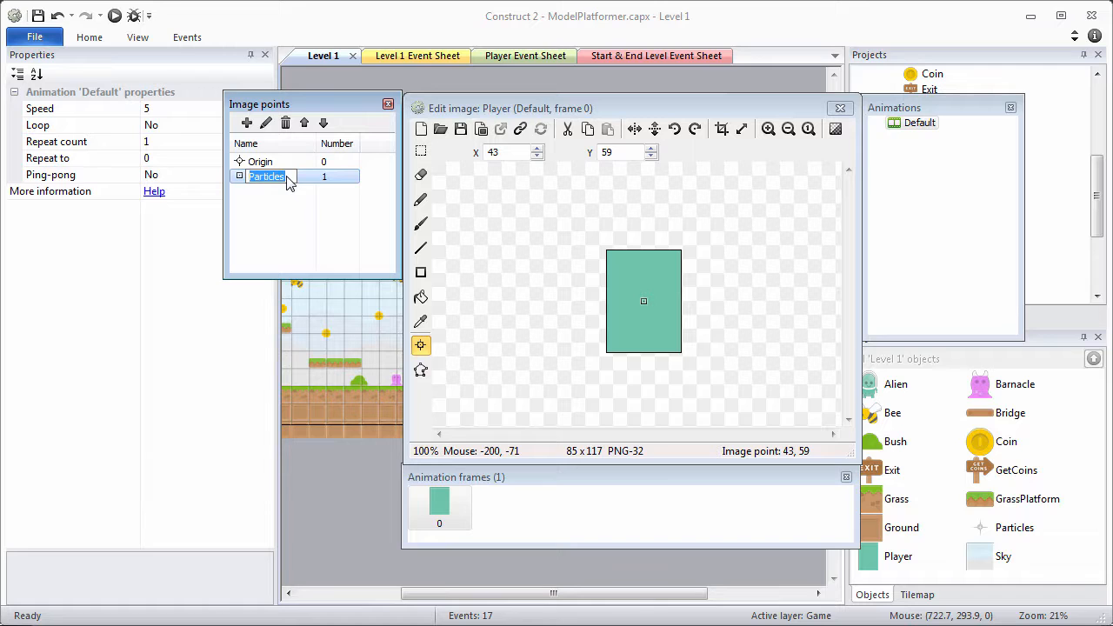
click(557, 109)
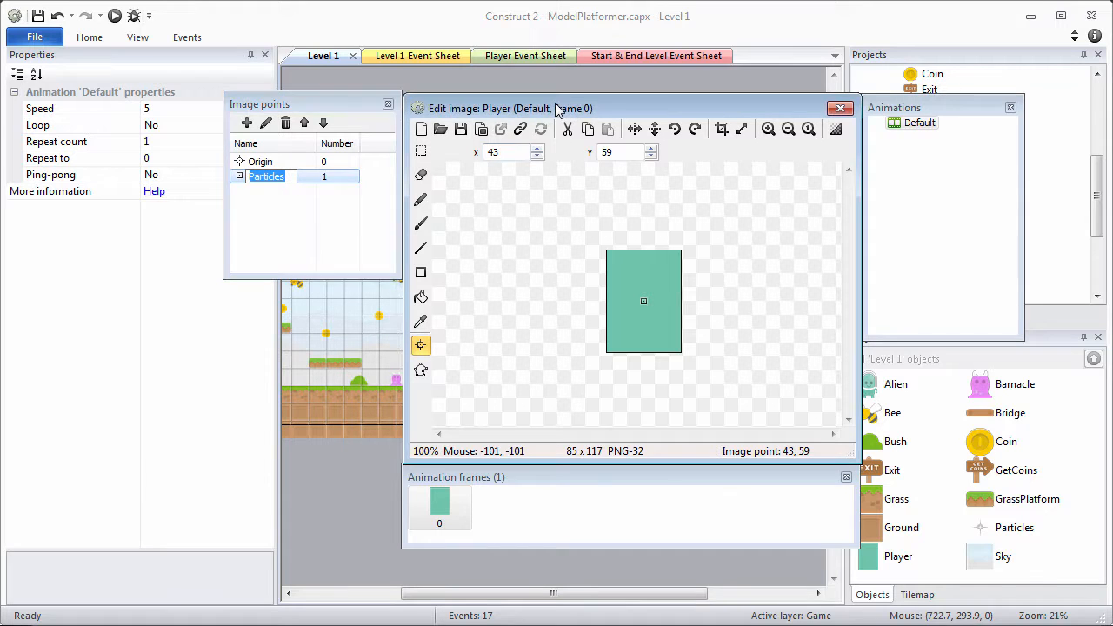
click(837, 106)
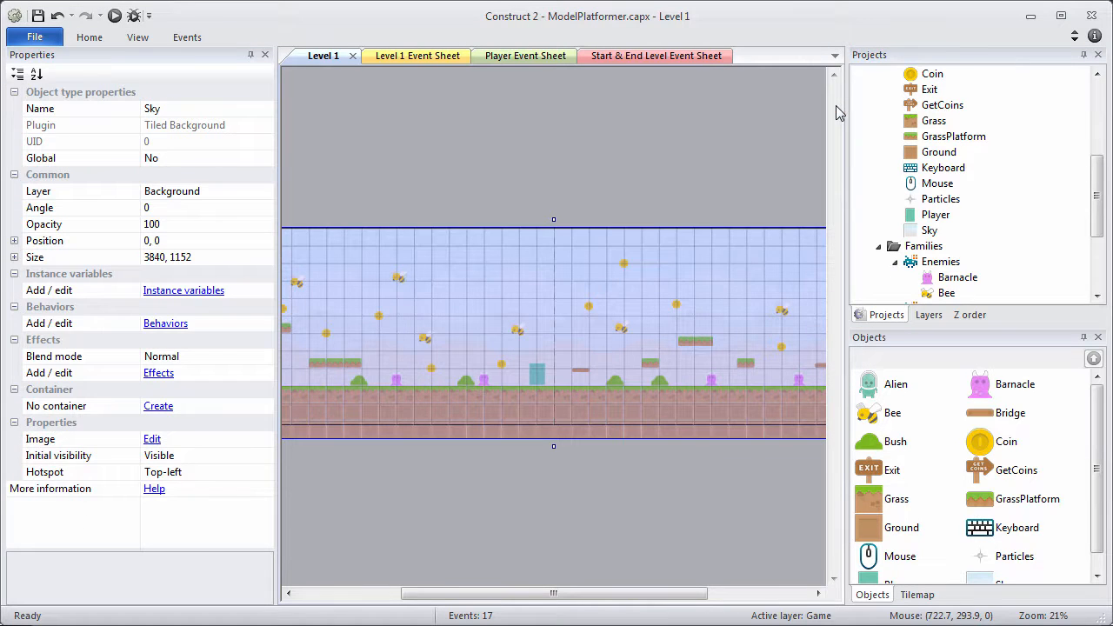
Open the Start & End Level Event Sheet and add event: Player on collision with Enemies.
click(718, 162)
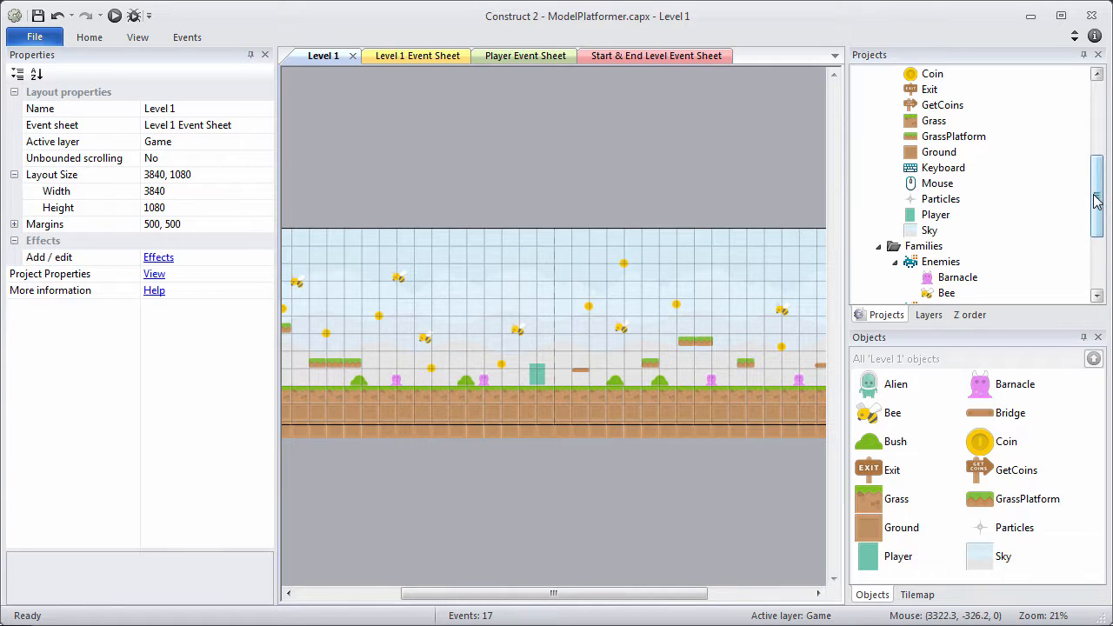
drag(1095, 194, 1093, 117)
double_click(1007, 168)
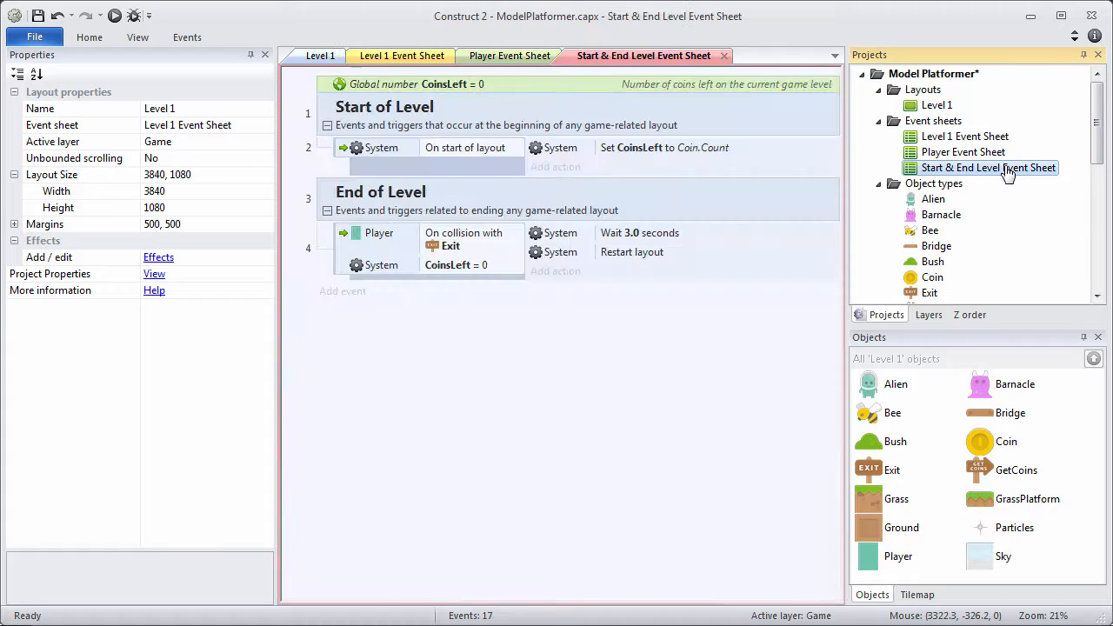
click(352, 292)
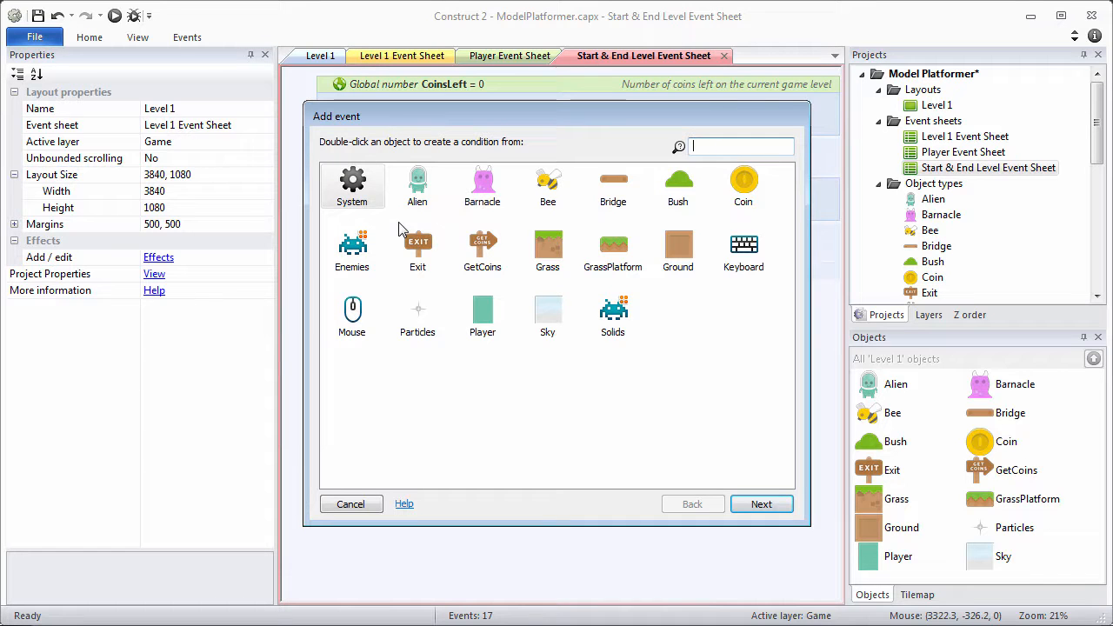
double_click(482, 323)
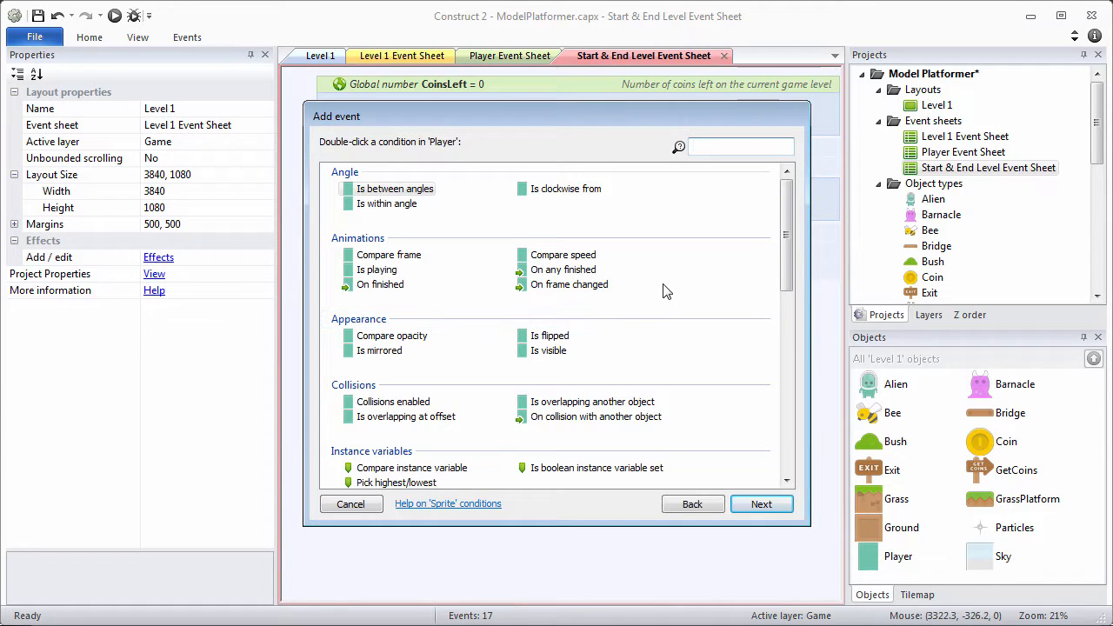
double_click(600, 416)
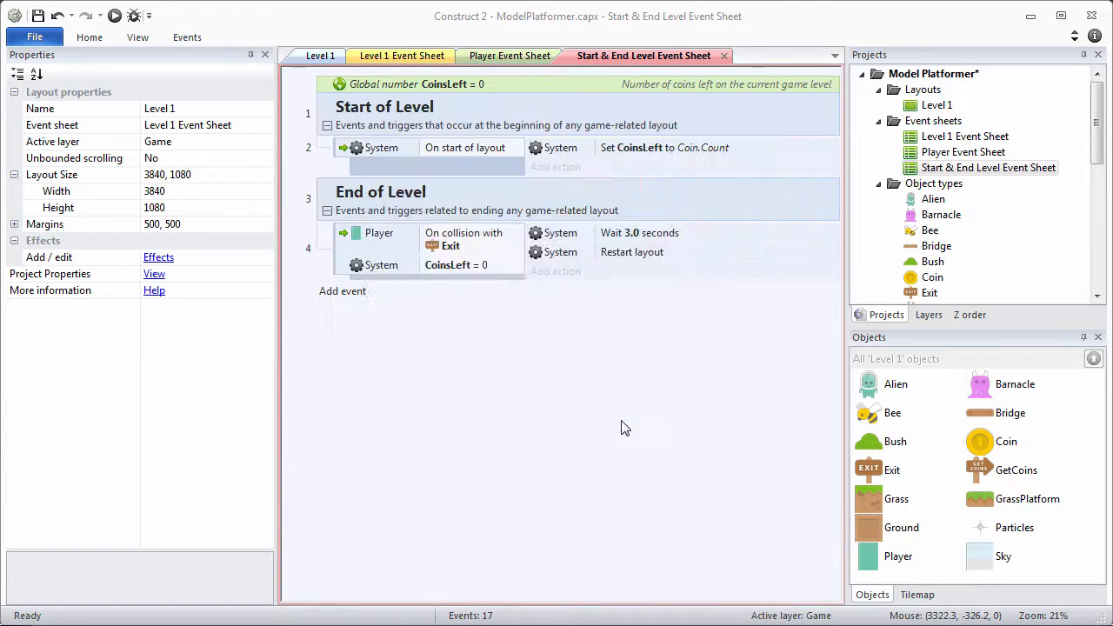
click(606, 305)
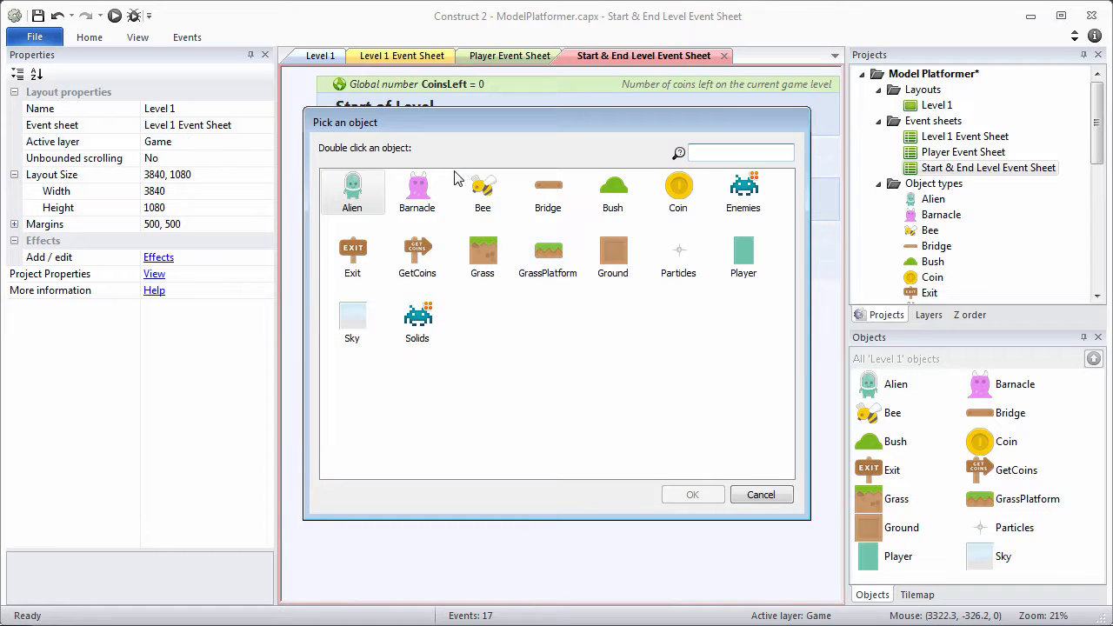
double_click(737, 197)
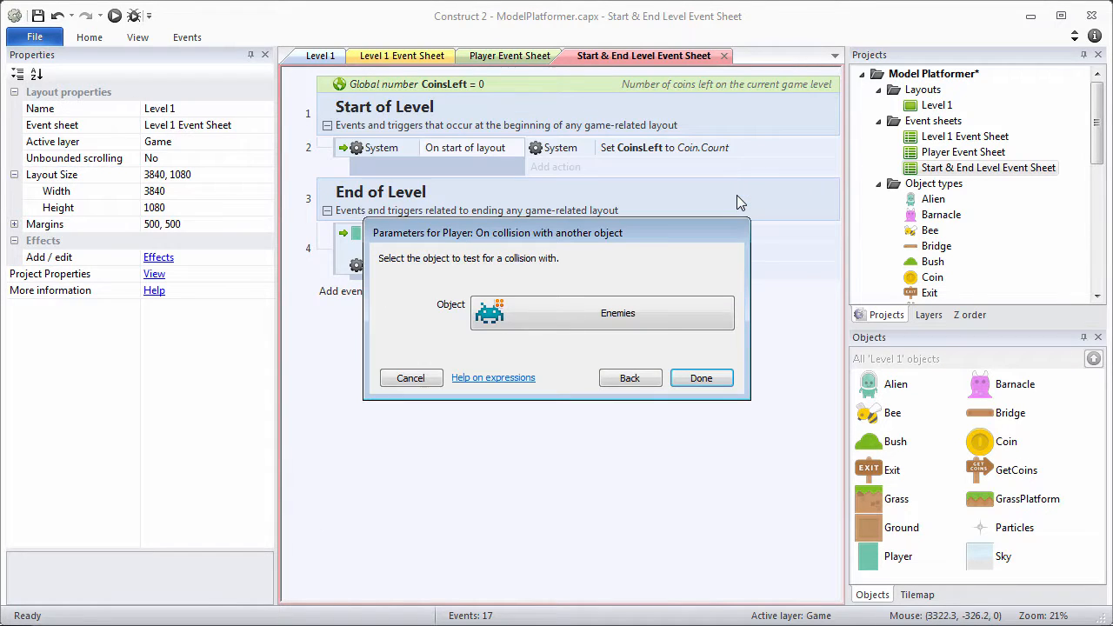
click(718, 382)
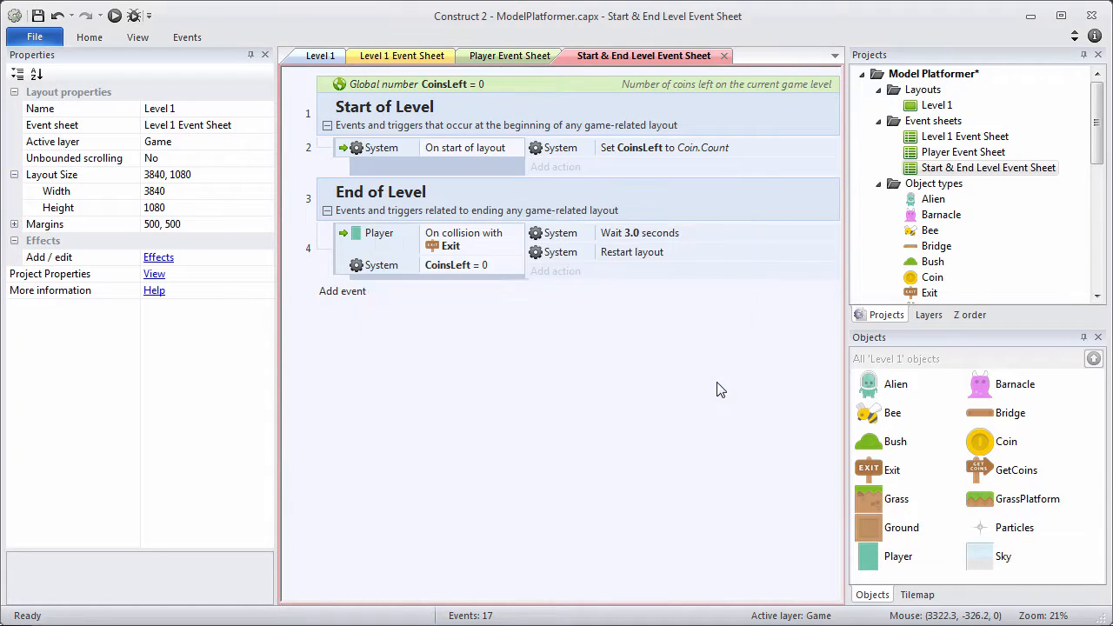
Add an Alien Destroy action to the enemy-collision event.
click(561, 399)
click(550, 296)
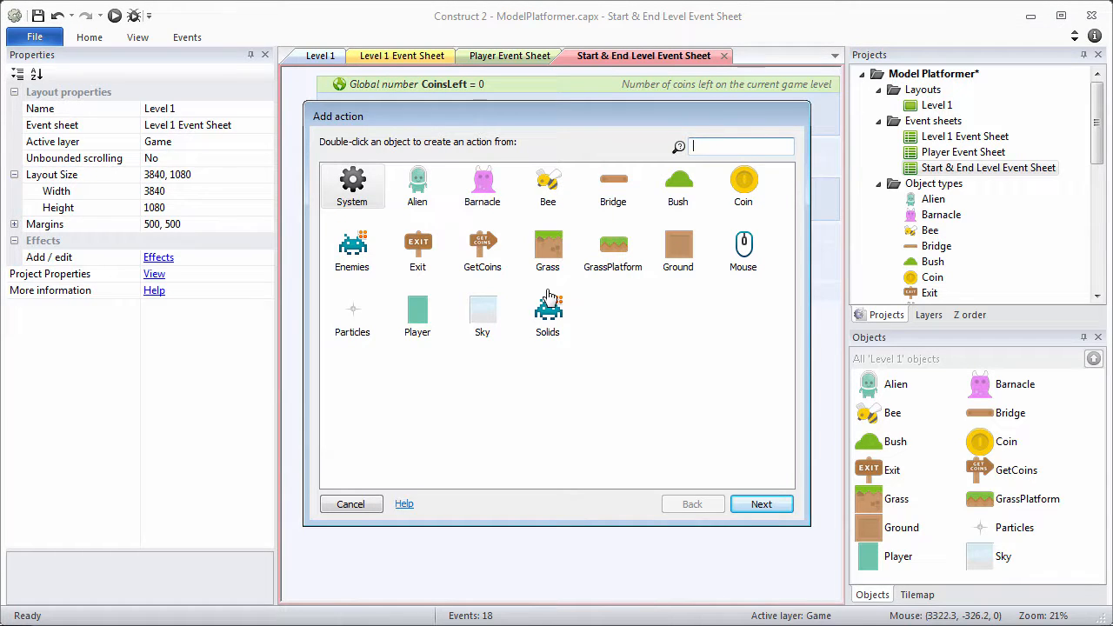
double_click(417, 187)
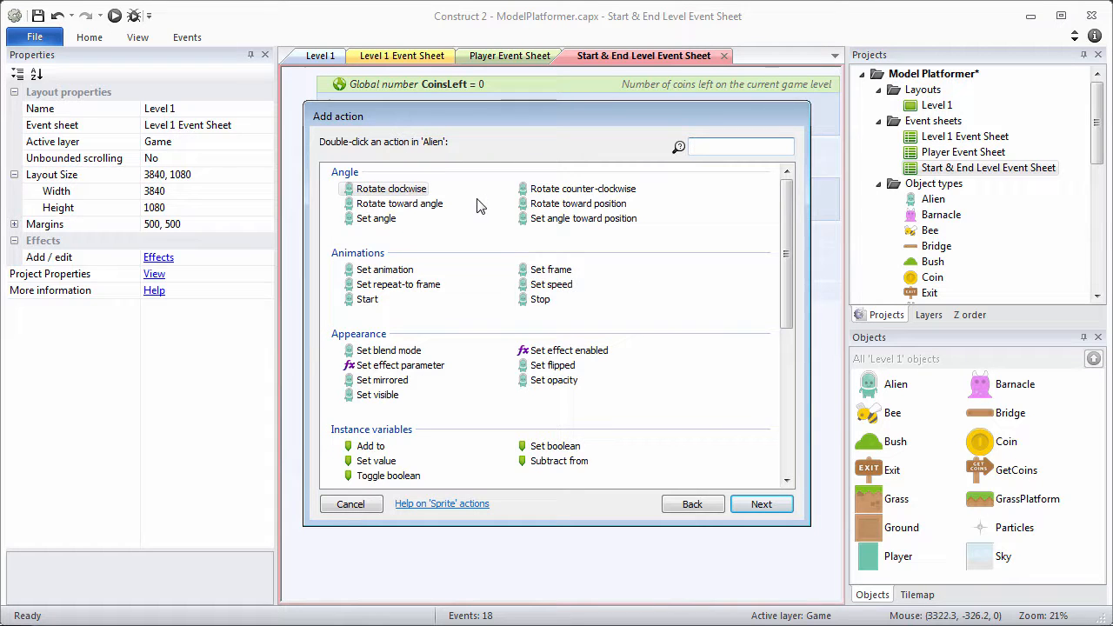
drag(790, 229, 797, 357)
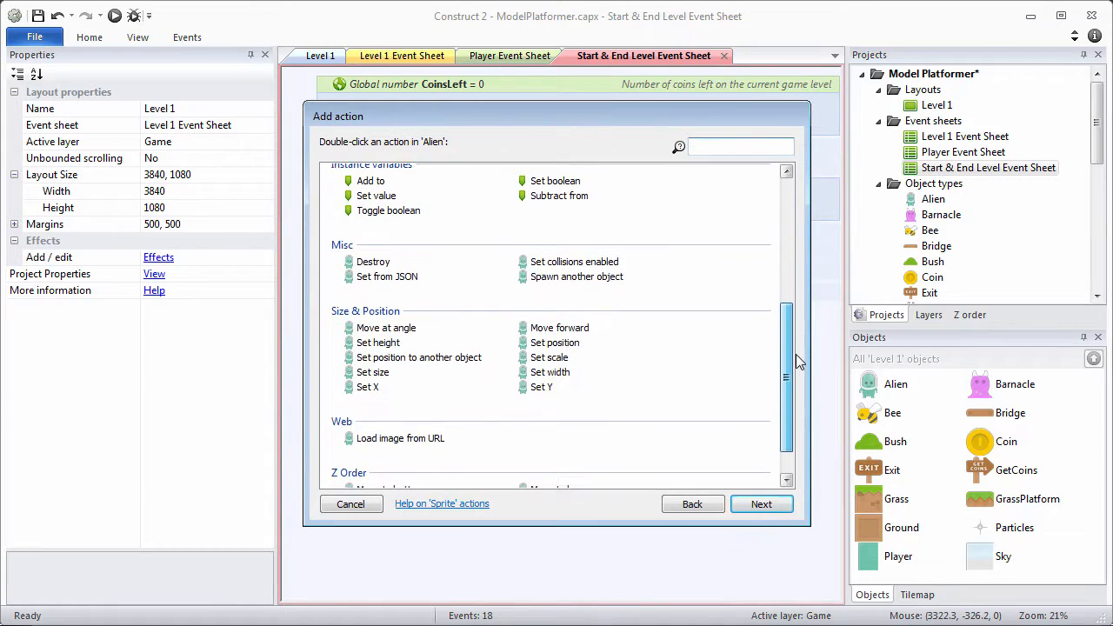
double_click(372, 262)
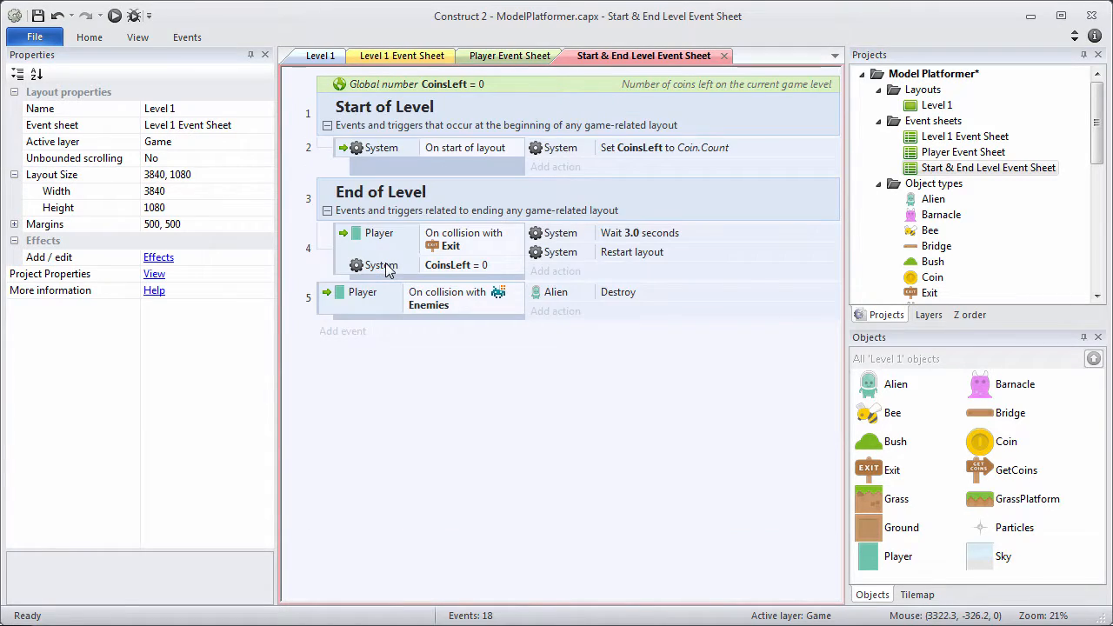
Add a Player 'Spawn another object' action that spawns Particles.
click(564, 315)
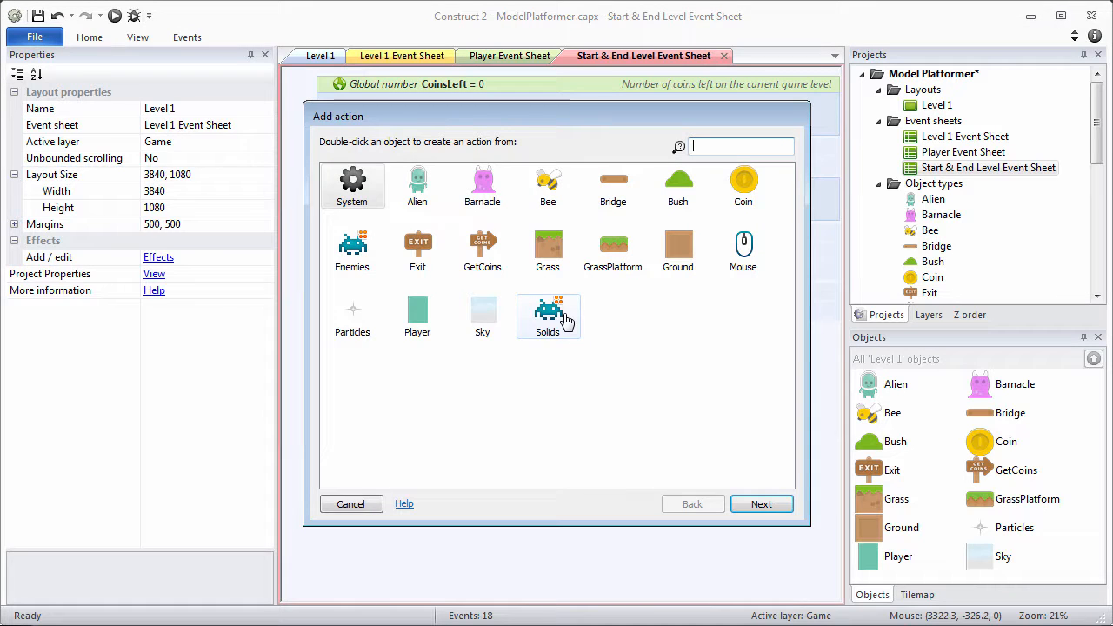
double_click(417, 317)
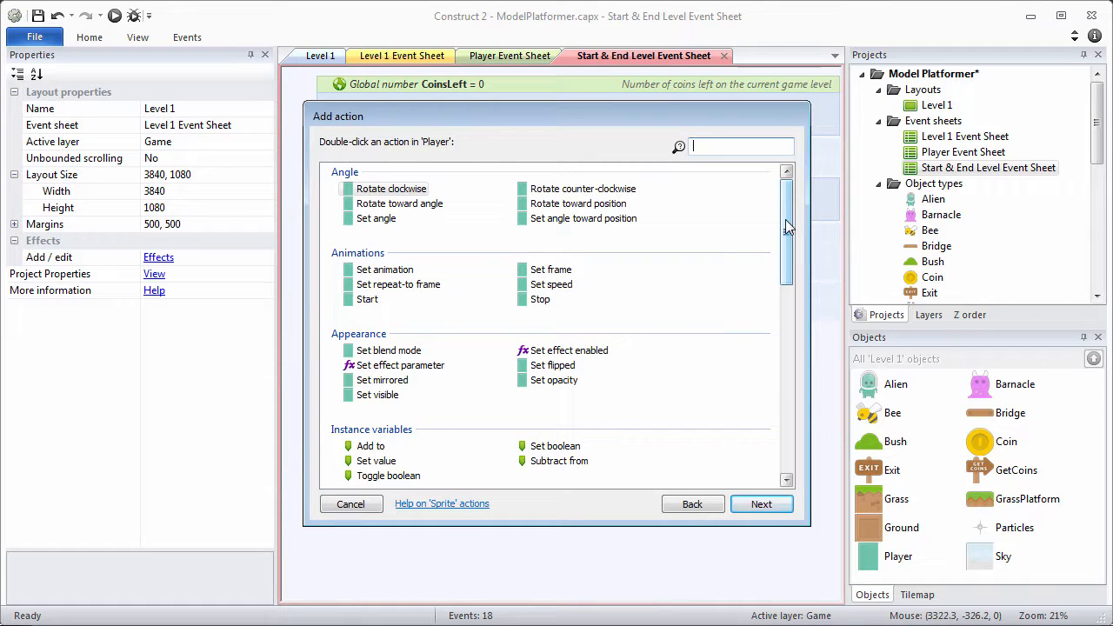
drag(786, 226, 787, 328)
double_click(584, 268)
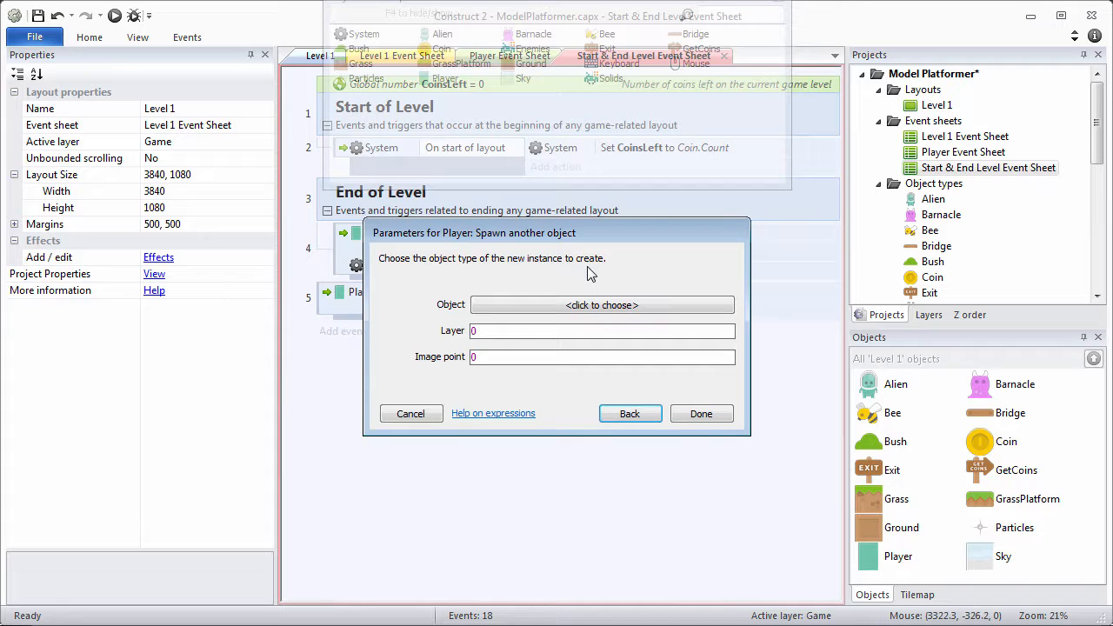
click(595, 306)
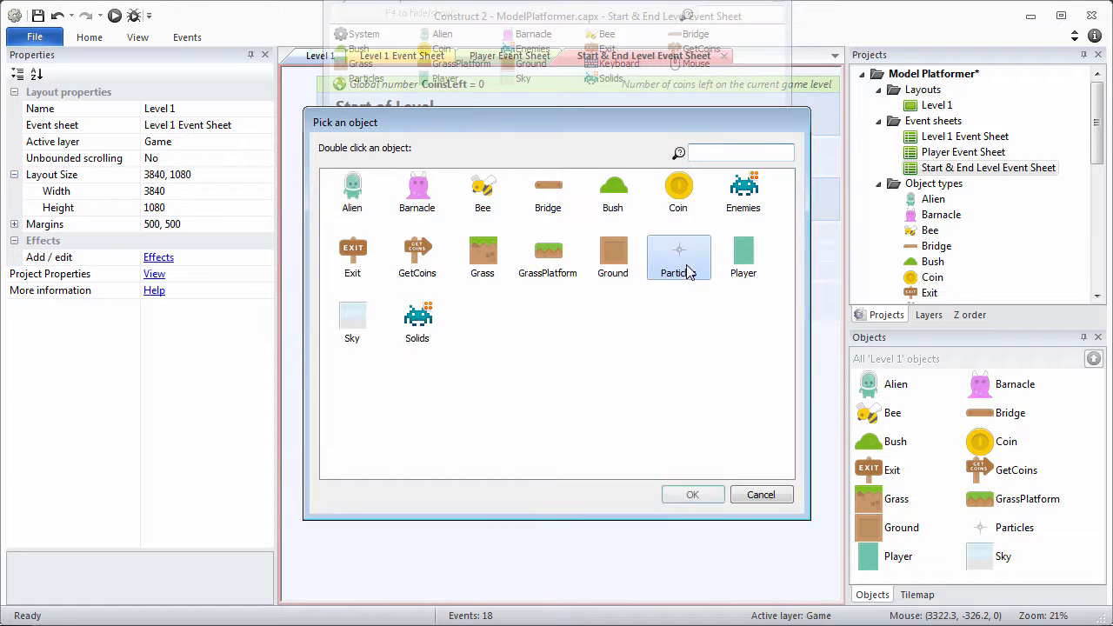
double_click(680, 269)
Set the spawn layer to Player.LayerName and image point to "Particles", then confirm.
click(545, 350)
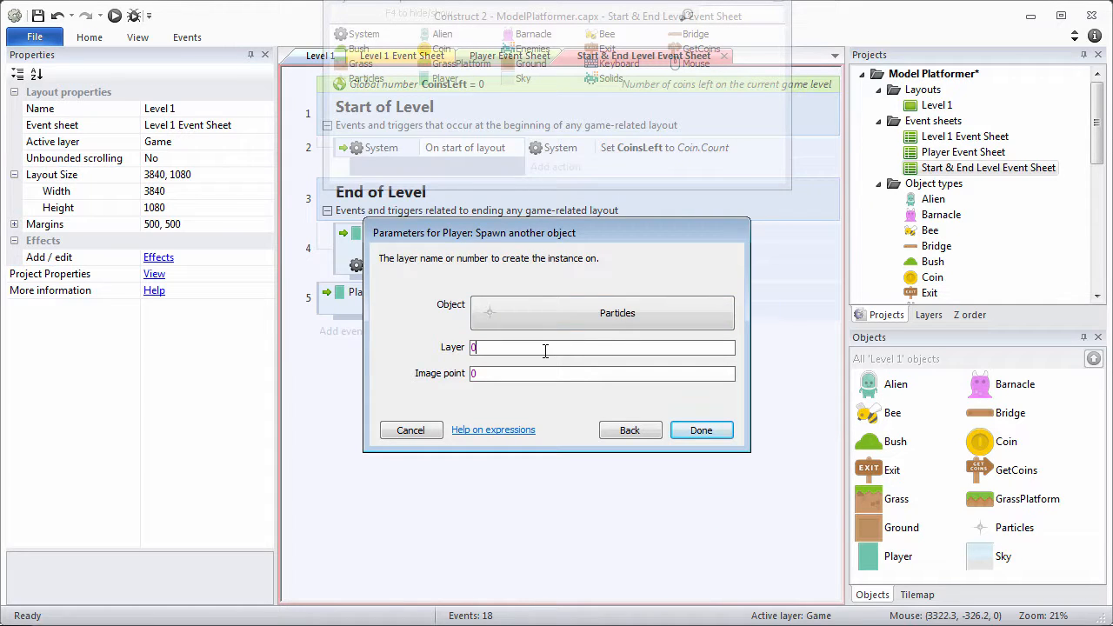
drag(546, 350, 423, 346)
text(Pl)
key(Return)
text(.L)
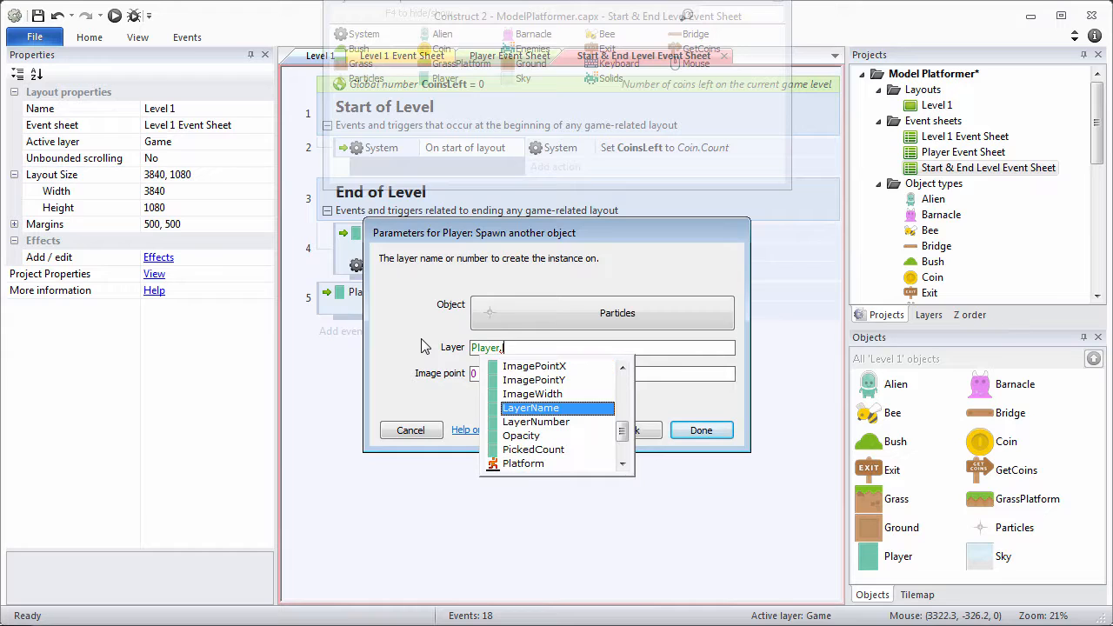
key(Return)
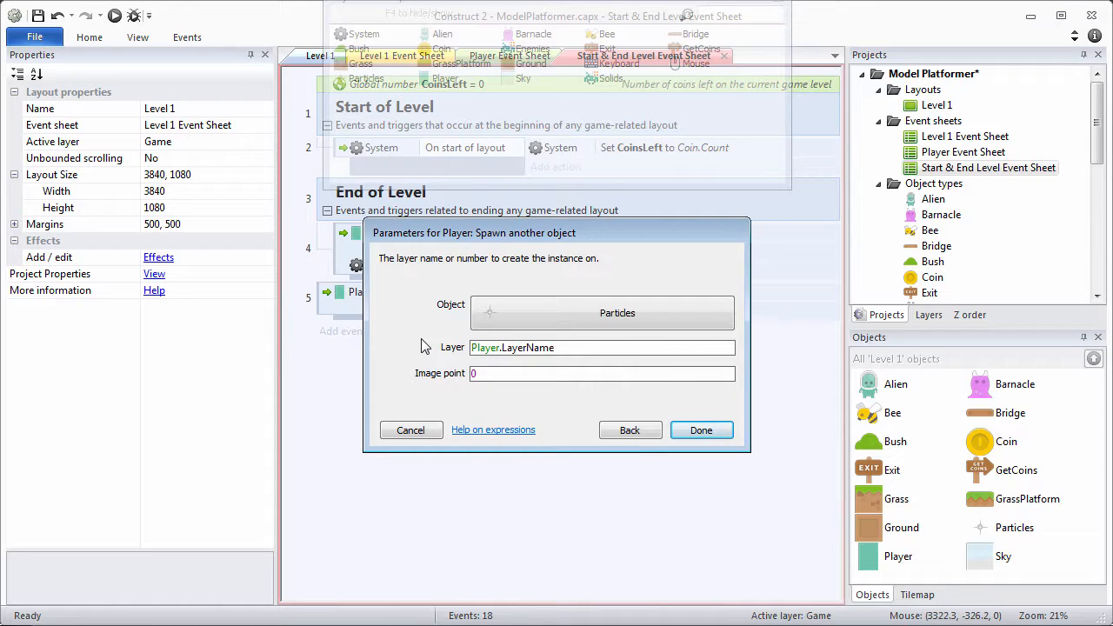
click(487, 373)
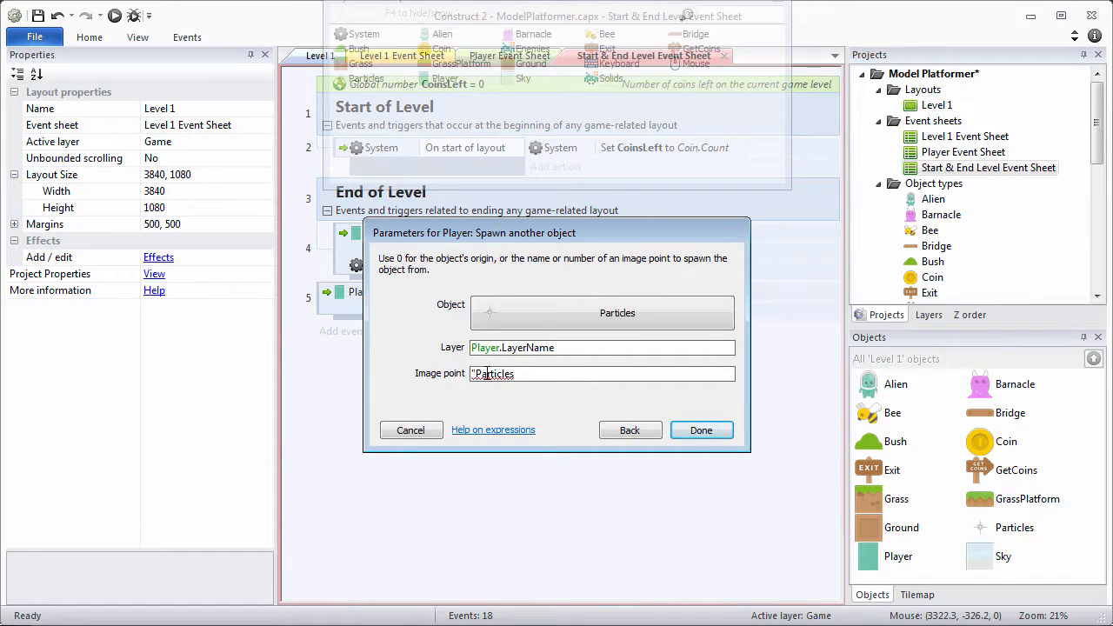
click(702, 432)
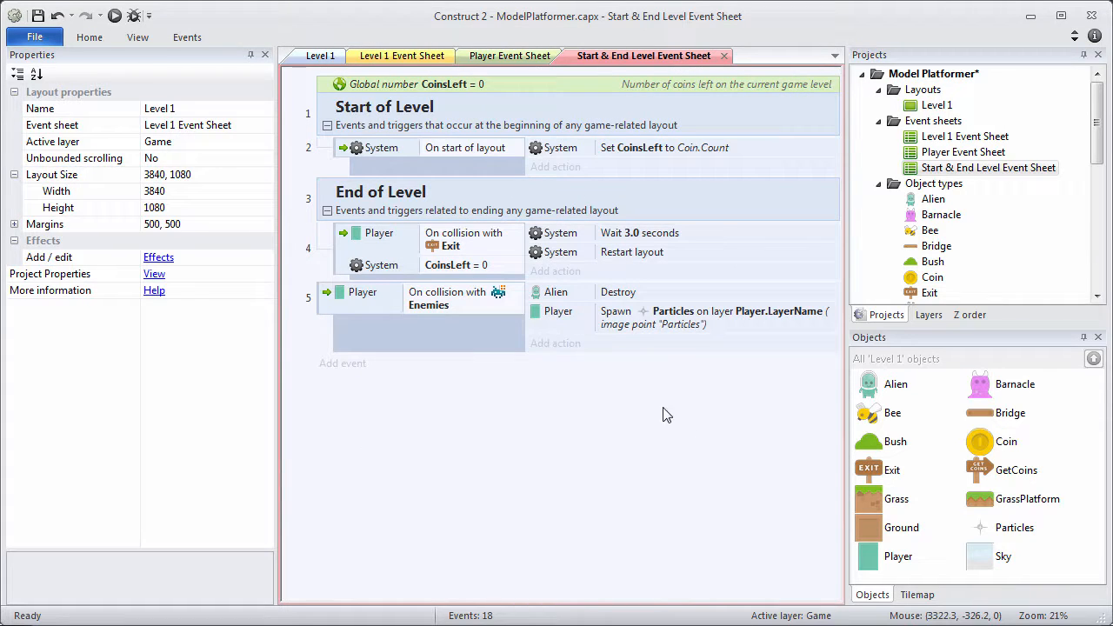
Add a Player Destroy action to the enemy-collision event.
click(563, 346)
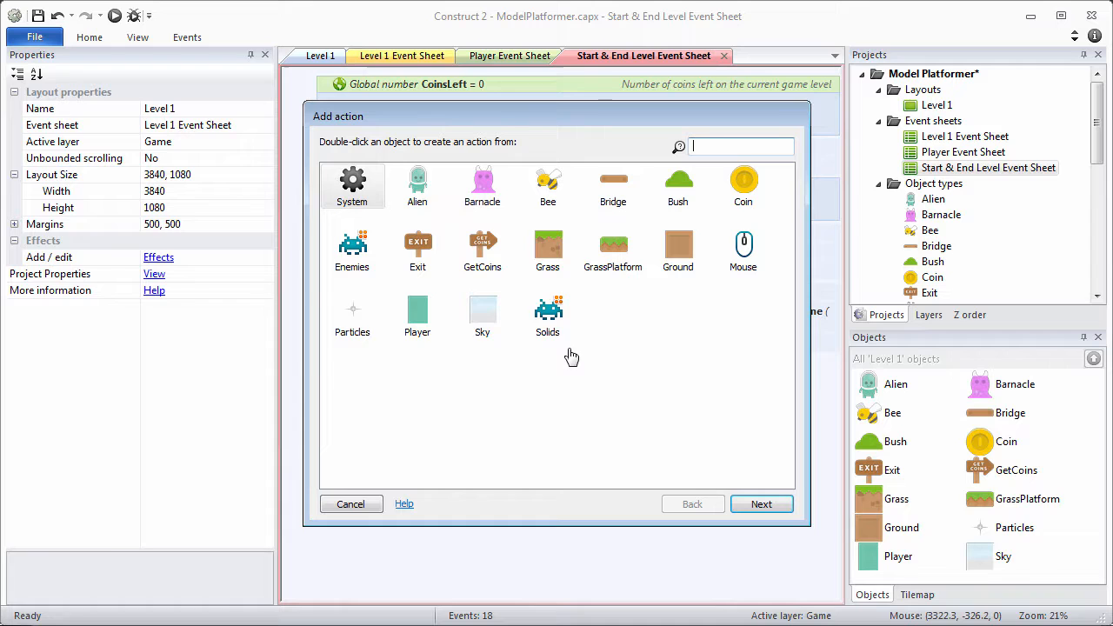
click(358, 198)
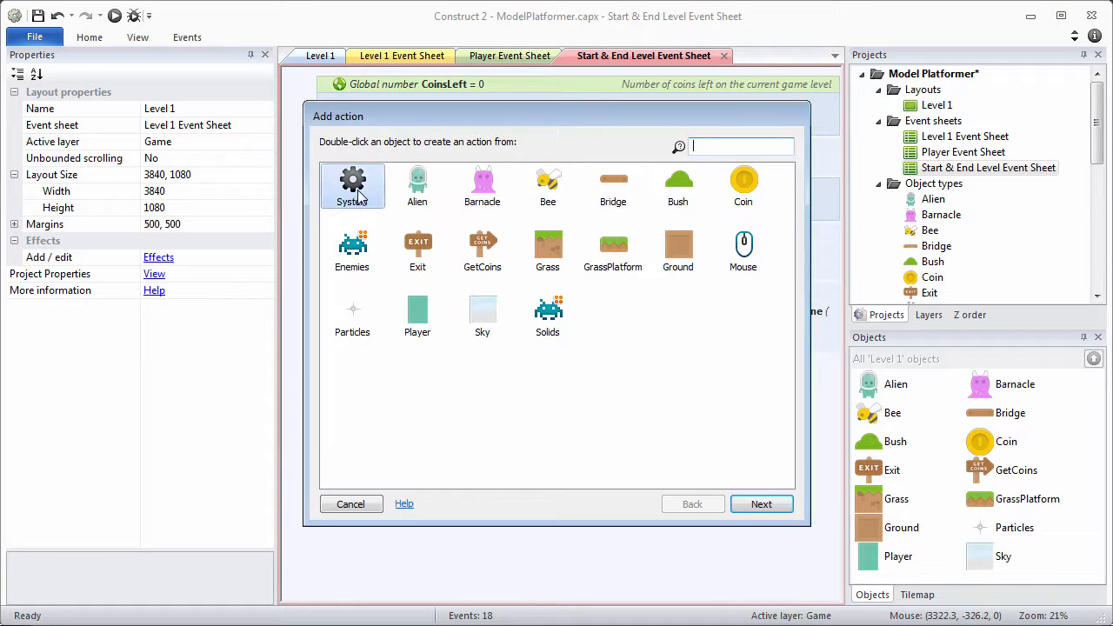
double_click(424, 326)
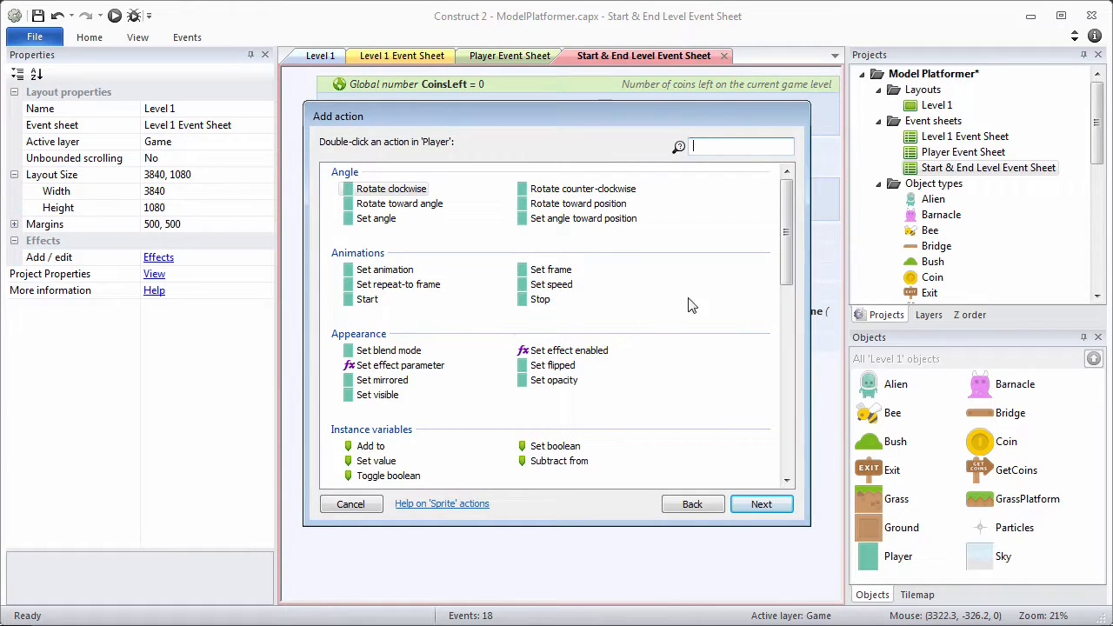
drag(787, 244, 730, 324)
double_click(374, 276)
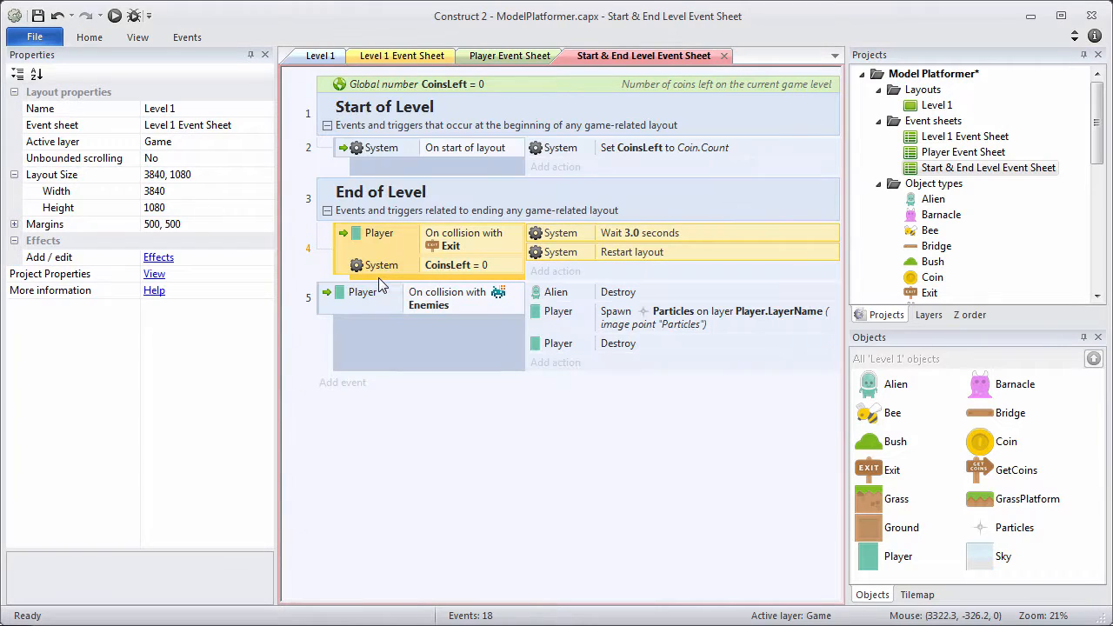
Add a System Wait action of 3.0 seconds.
click(556, 363)
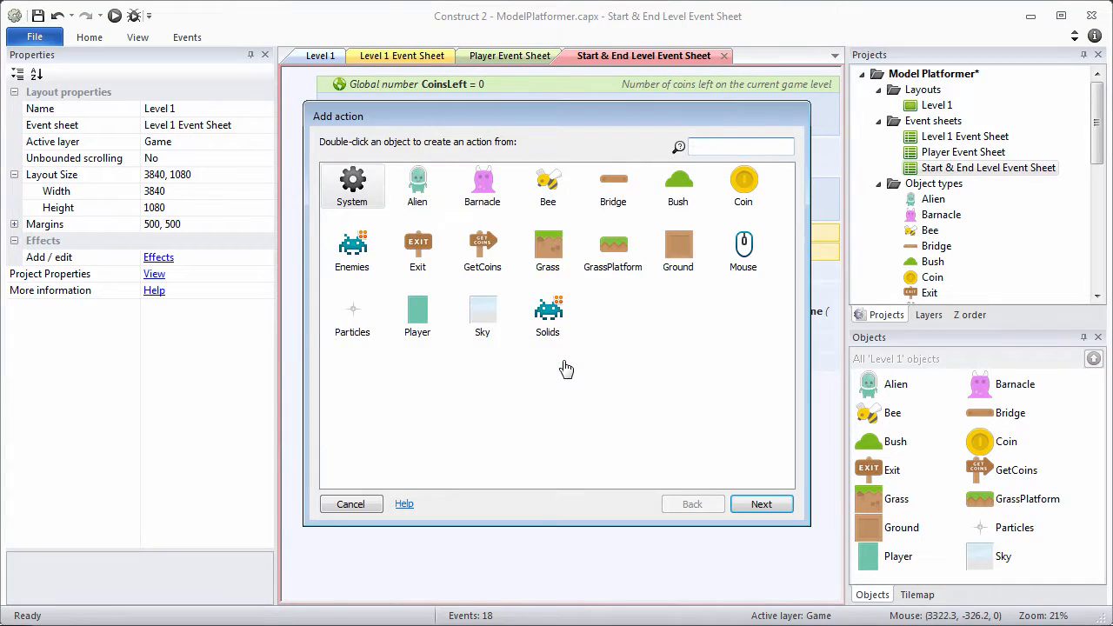
double_click(352, 187)
scroll(780, 235, down, 7)
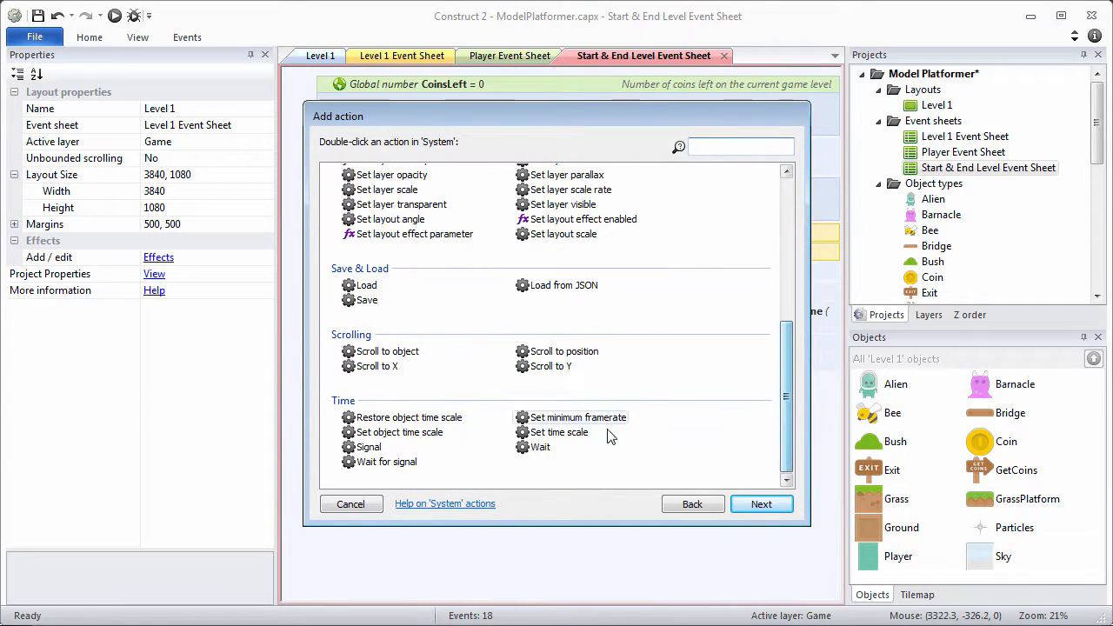
click(542, 449)
double_click(542, 449)
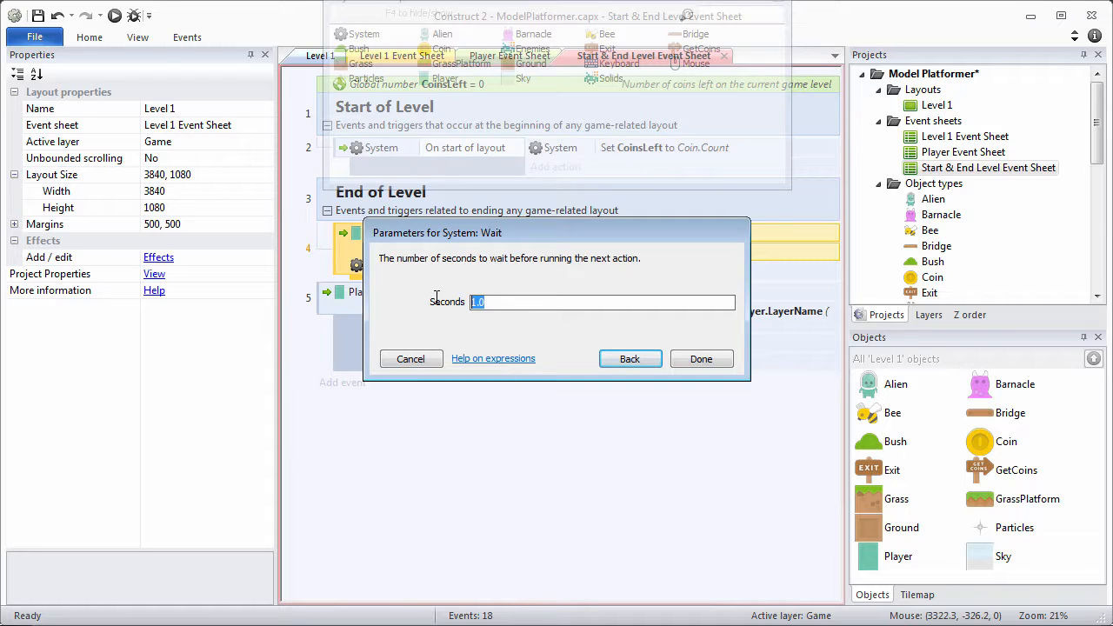
text(3.0)
key(Return)
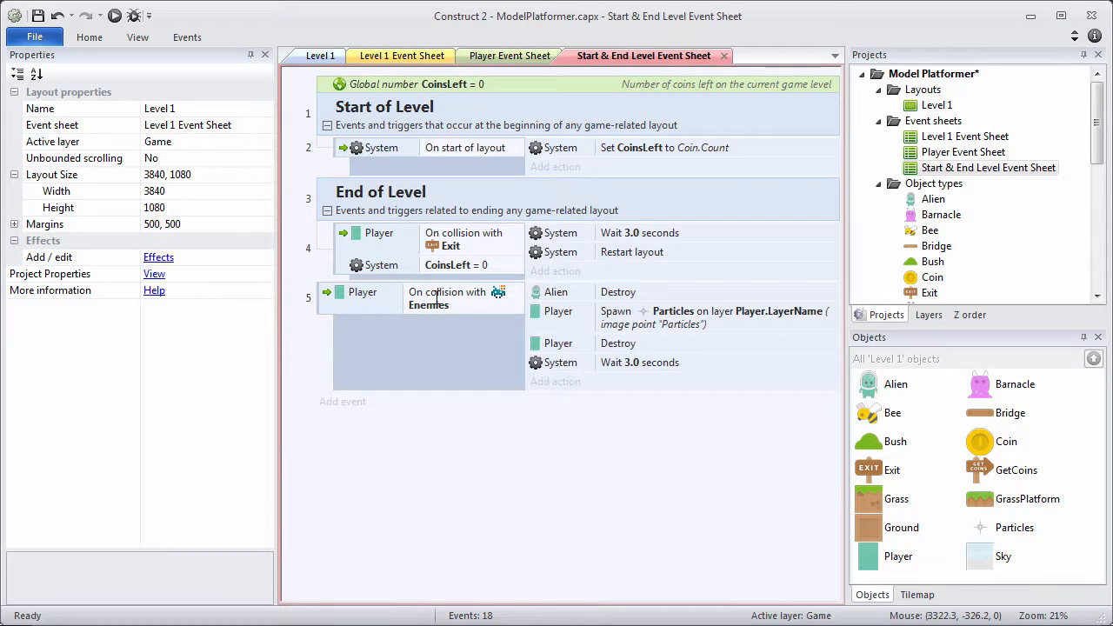
Add a System Restart layout action and drag the event above the Exit event.
click(554, 383)
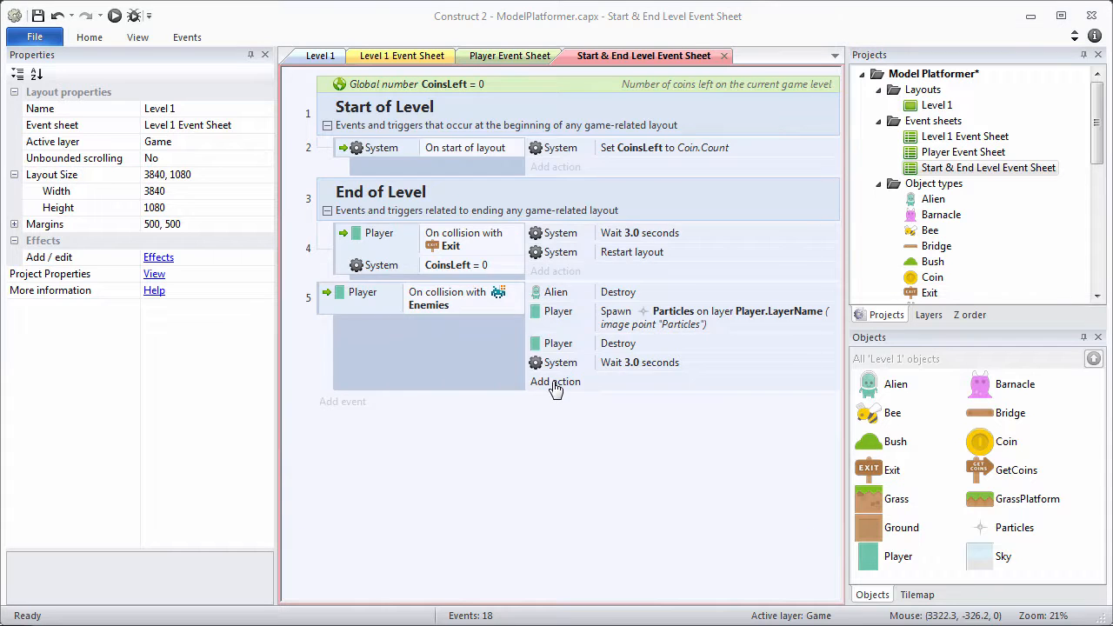
double_click(353, 189)
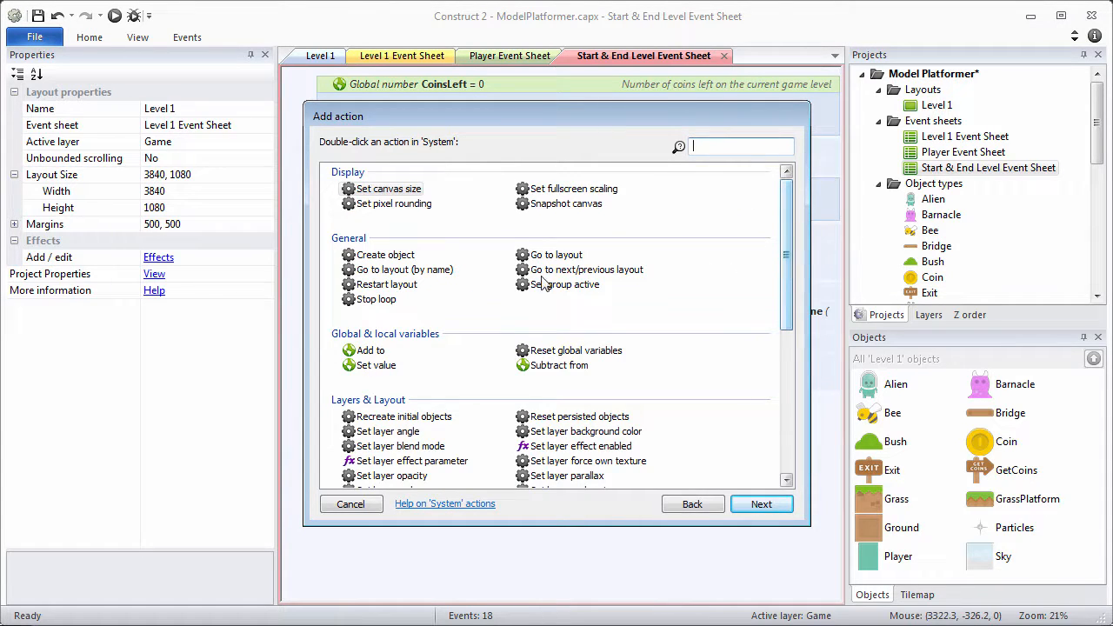
double_click(414, 286)
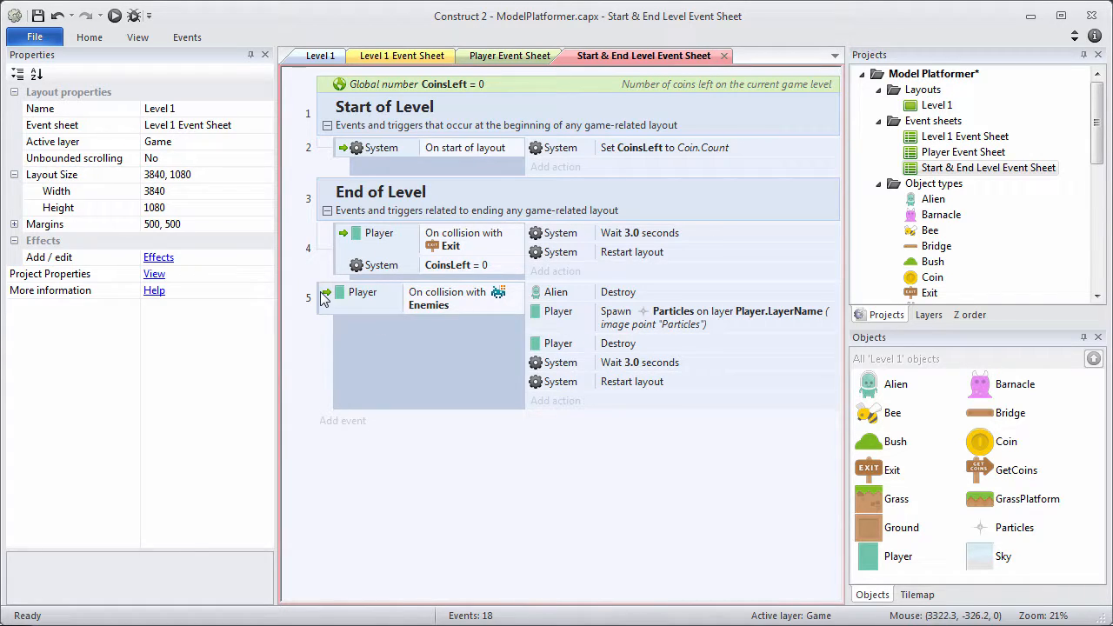
drag(323, 296, 339, 237)
Widen the event sheet by dragging both side panel splitters outward, then show the Z order list.
click(487, 464)
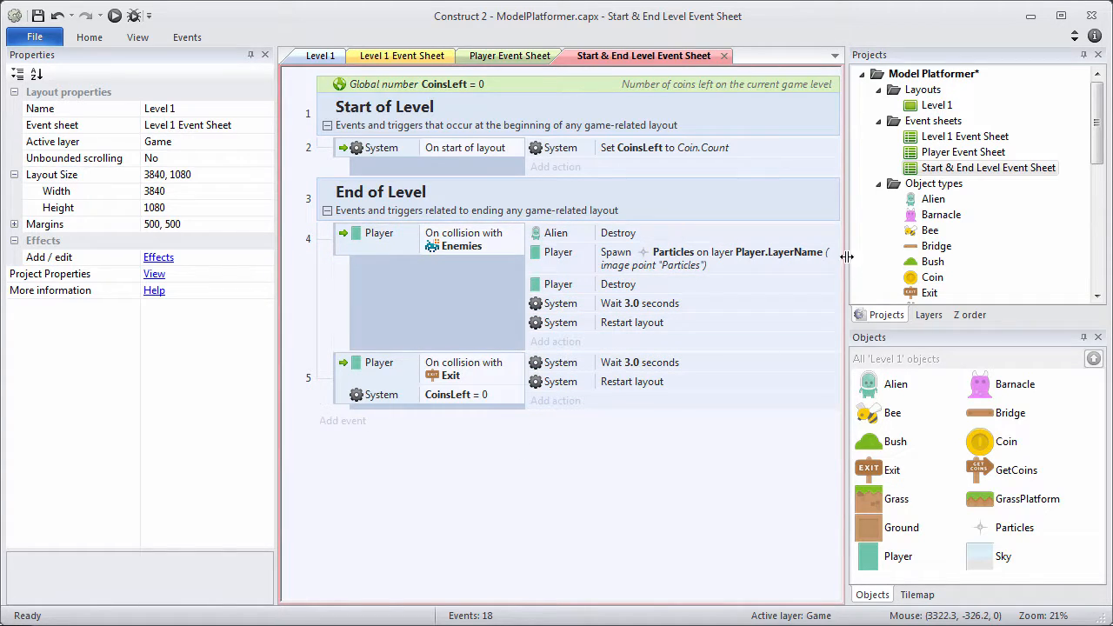
drag(847, 254, 901, 244)
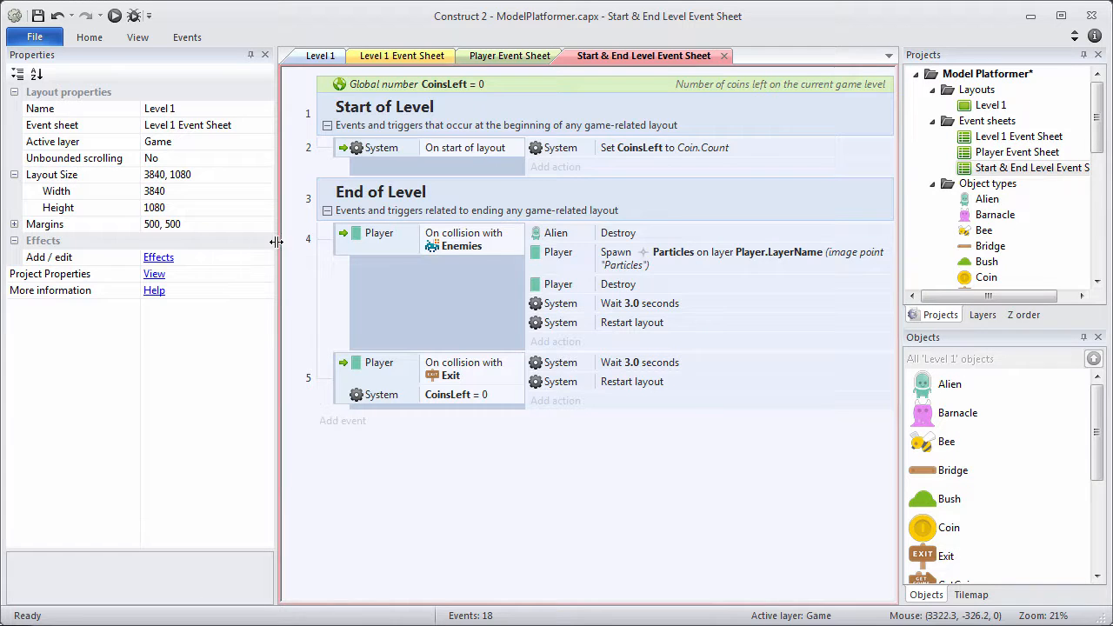
drag(275, 242, 211, 243)
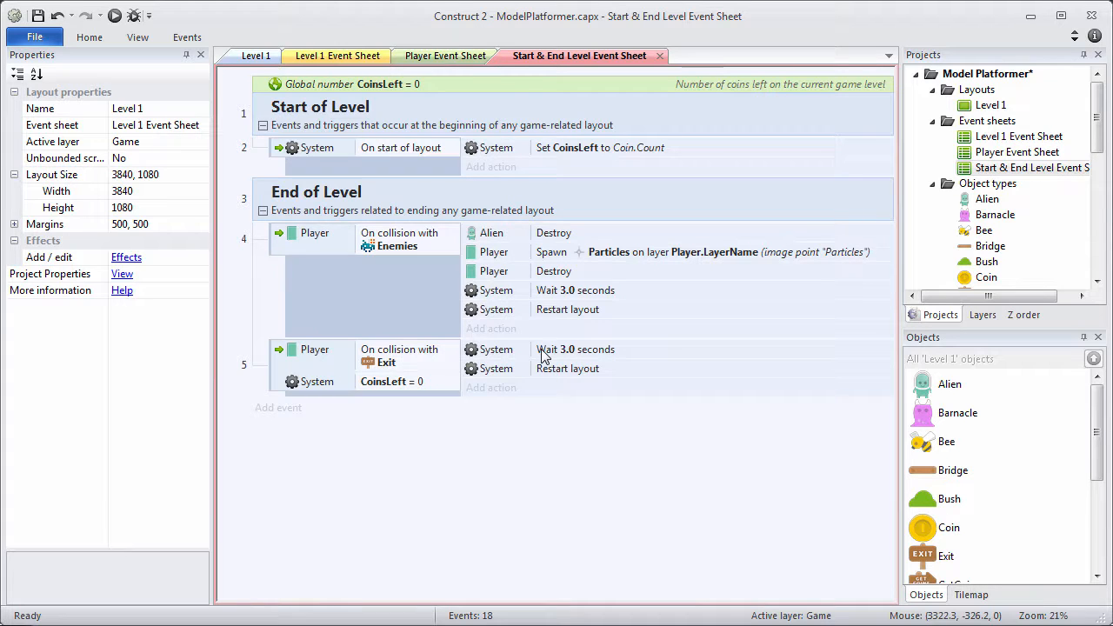
click(1023, 314)
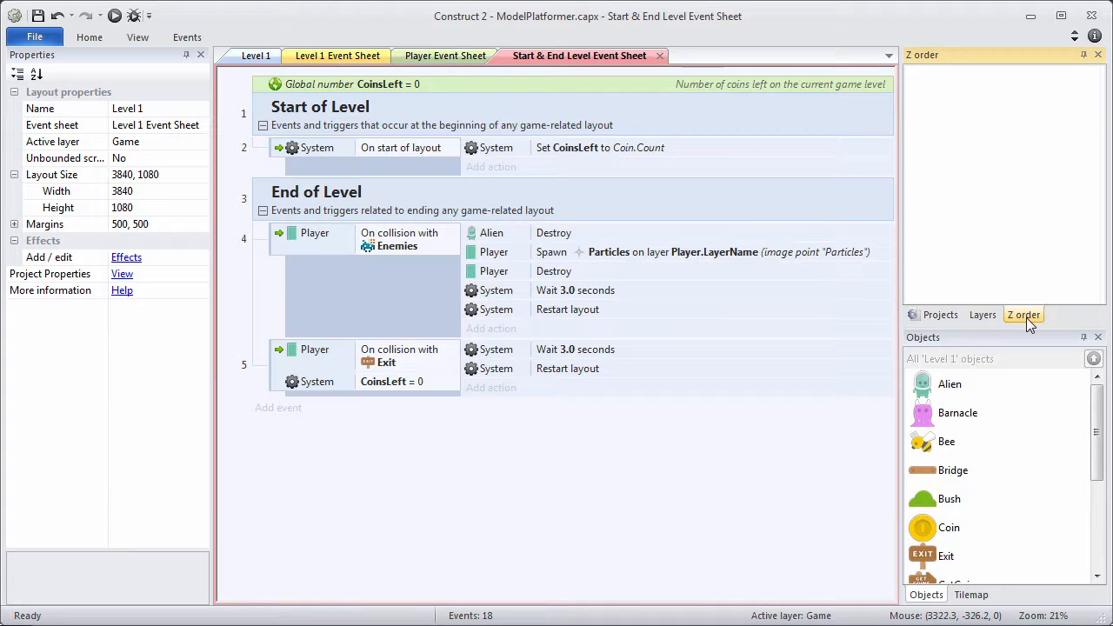
In Level 1, move Alien 128 to the top of the Game layer's Z order and run the layout.
click(257, 59)
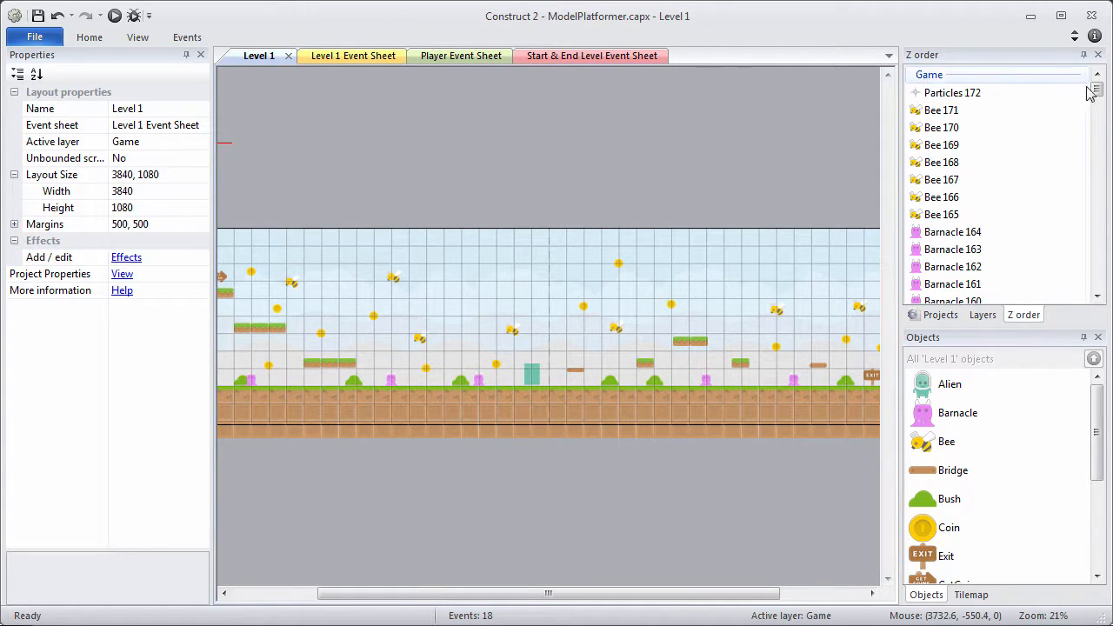
drag(1097, 89, 1098, 138)
click(951, 194)
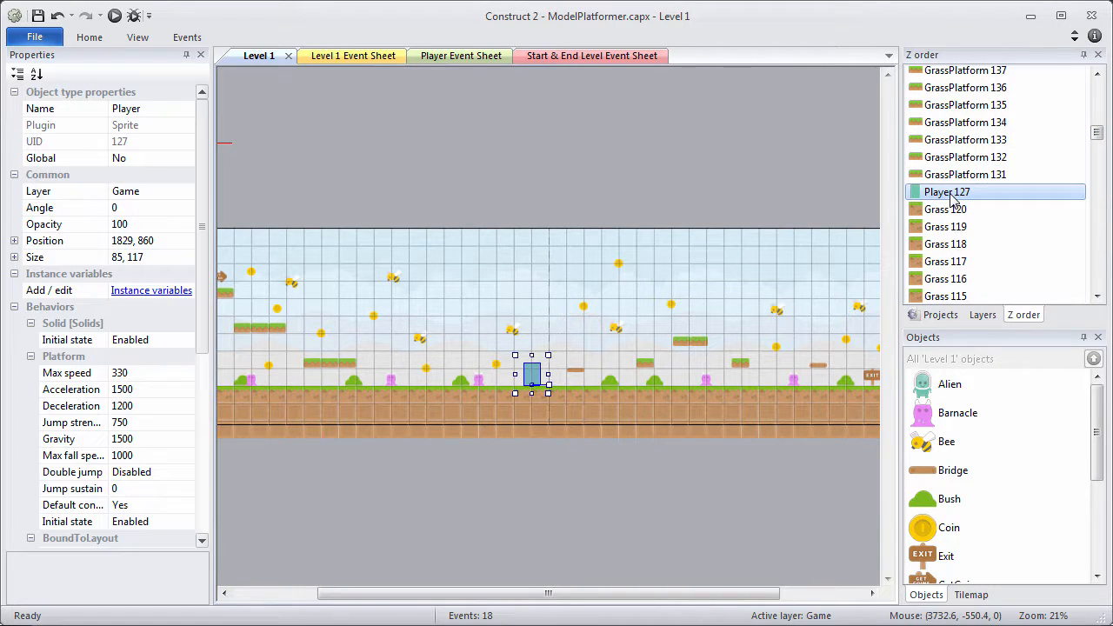
scroll(955, 213, down, 13)
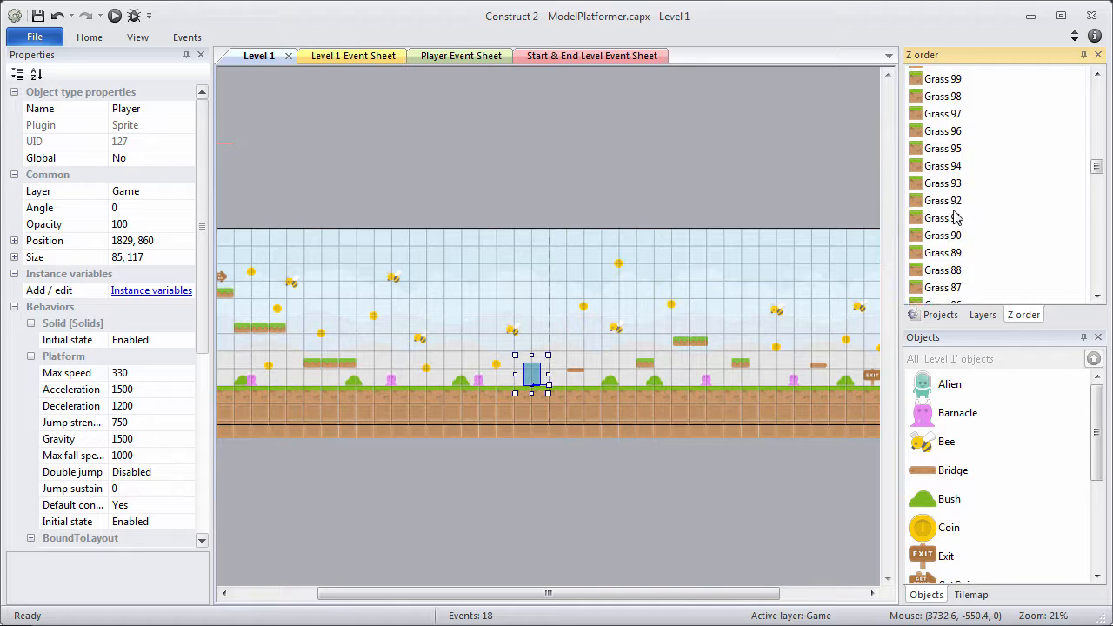
scroll(955, 216, up, 15)
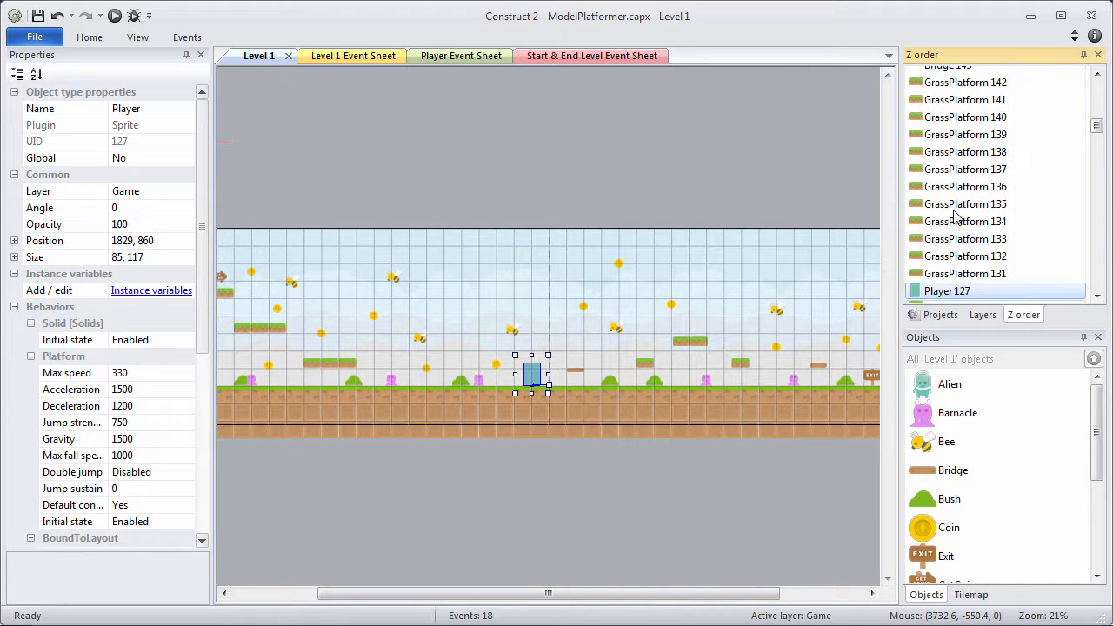
scroll(937, 202, up, 3)
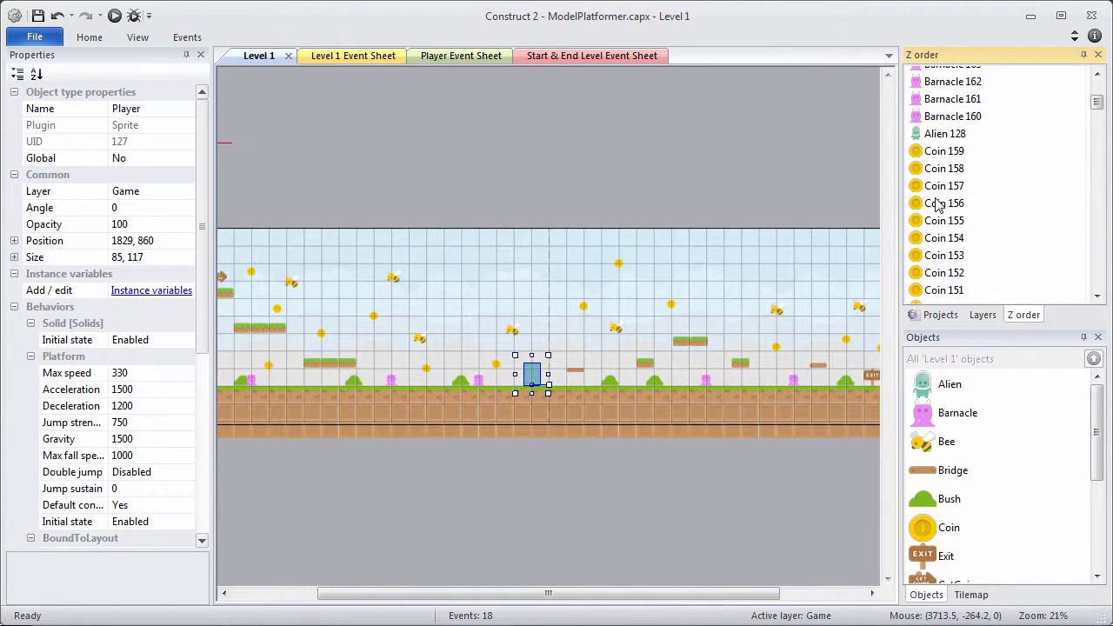
click(948, 132)
mouse_move(954, 77)
mouse_down()
mouse_move(952, 61)
mouse_move(962, 96)
mouse_up()
click(786, 187)
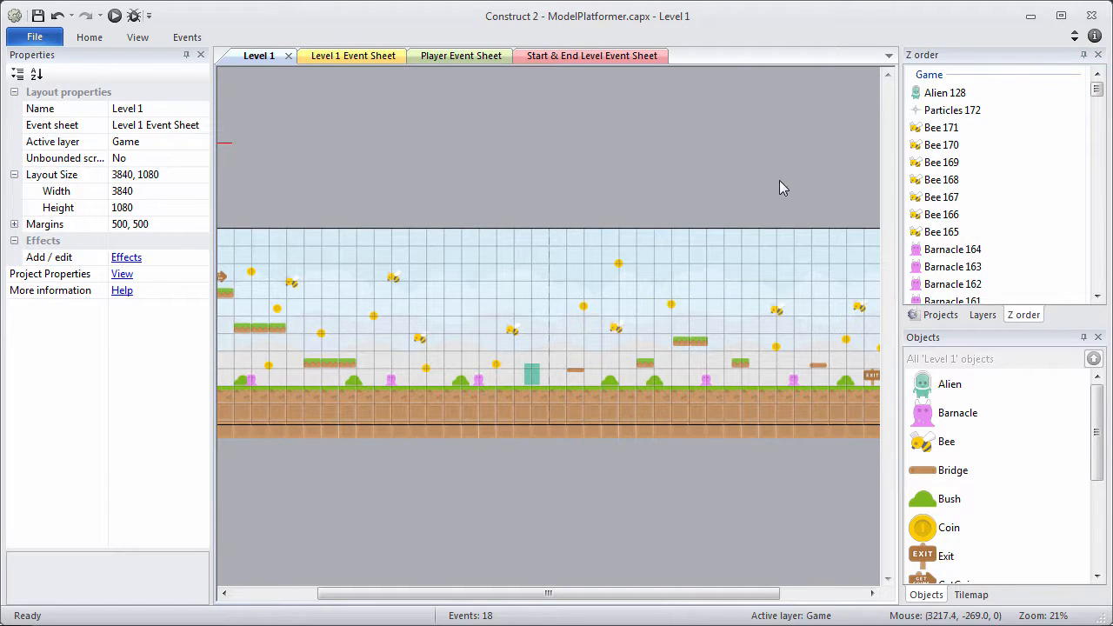
click(114, 17)
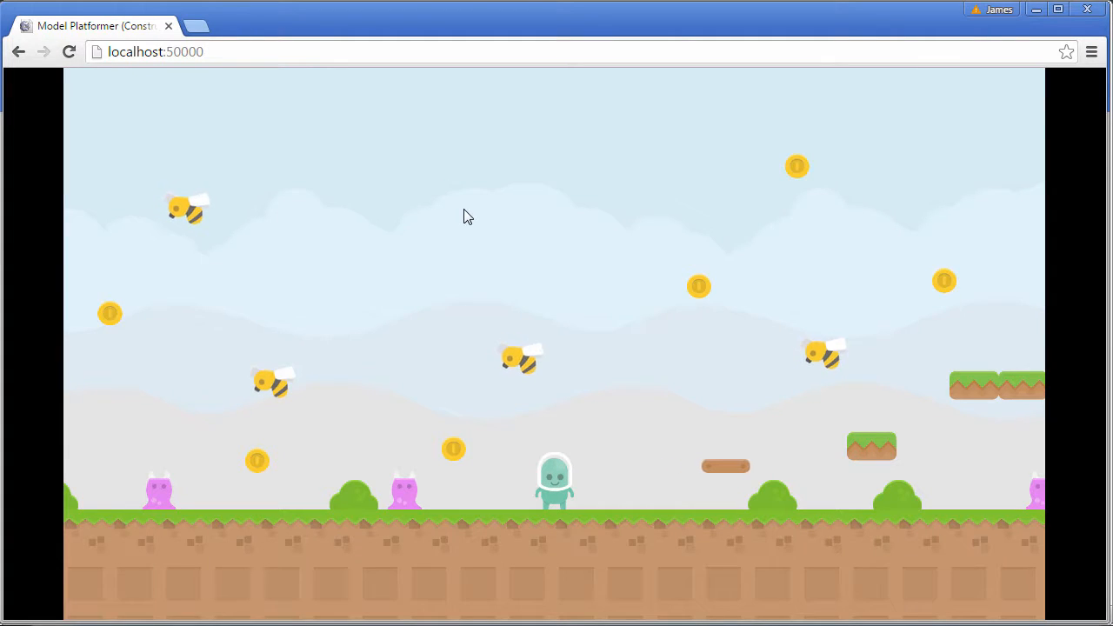
Walk and jump the player across the platforms into an enemy.
key(Left)
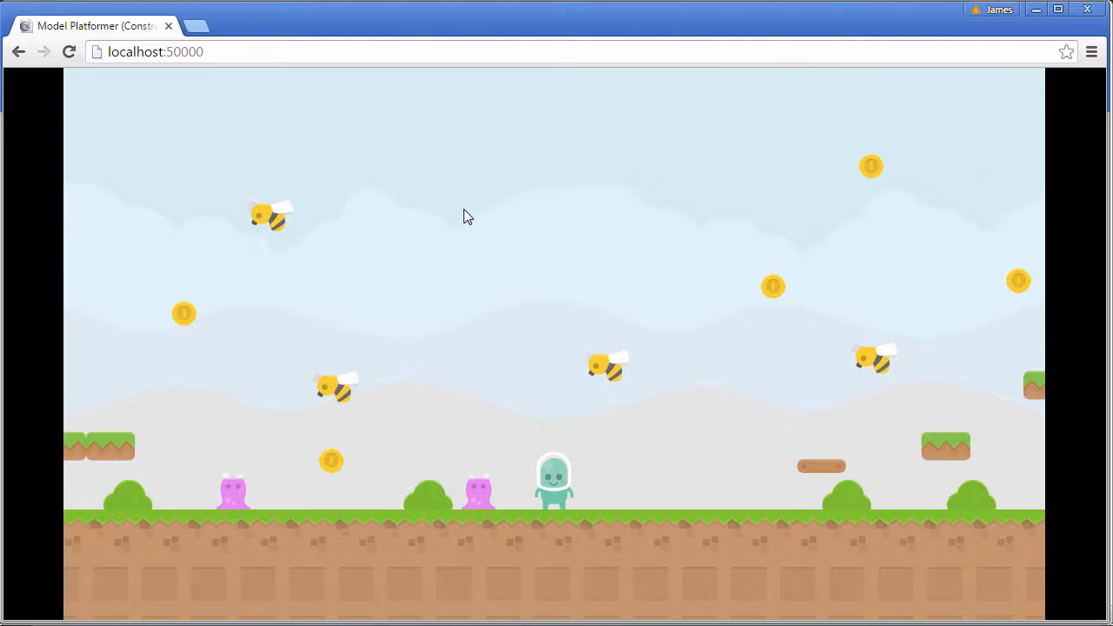
key(Right)
key(Up)
key(Right)
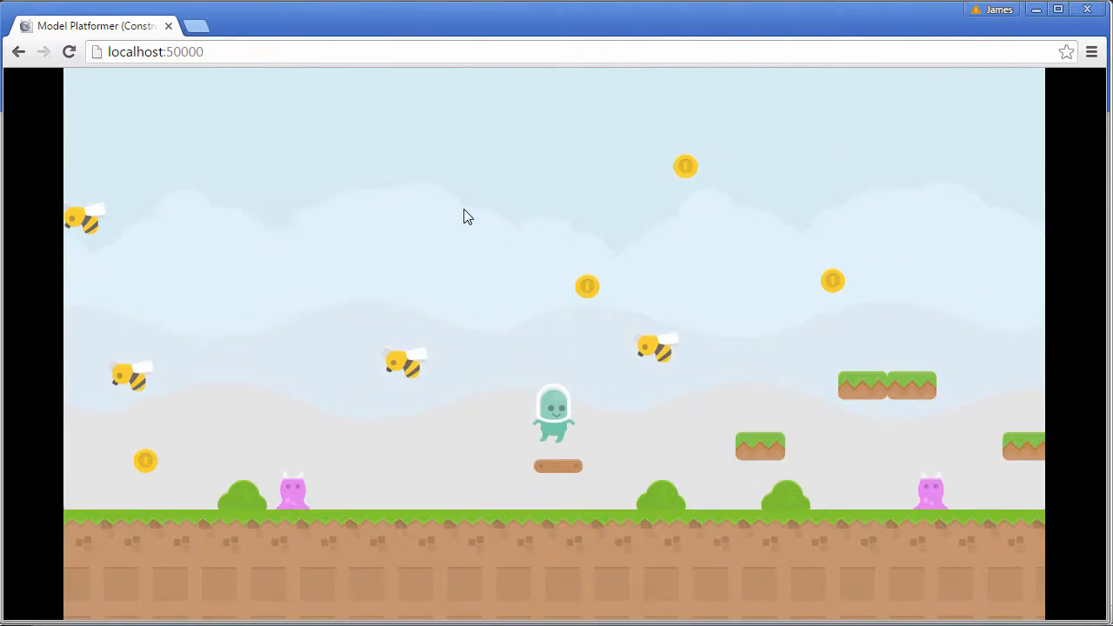
key(Up)
key(Right)
key(Up)
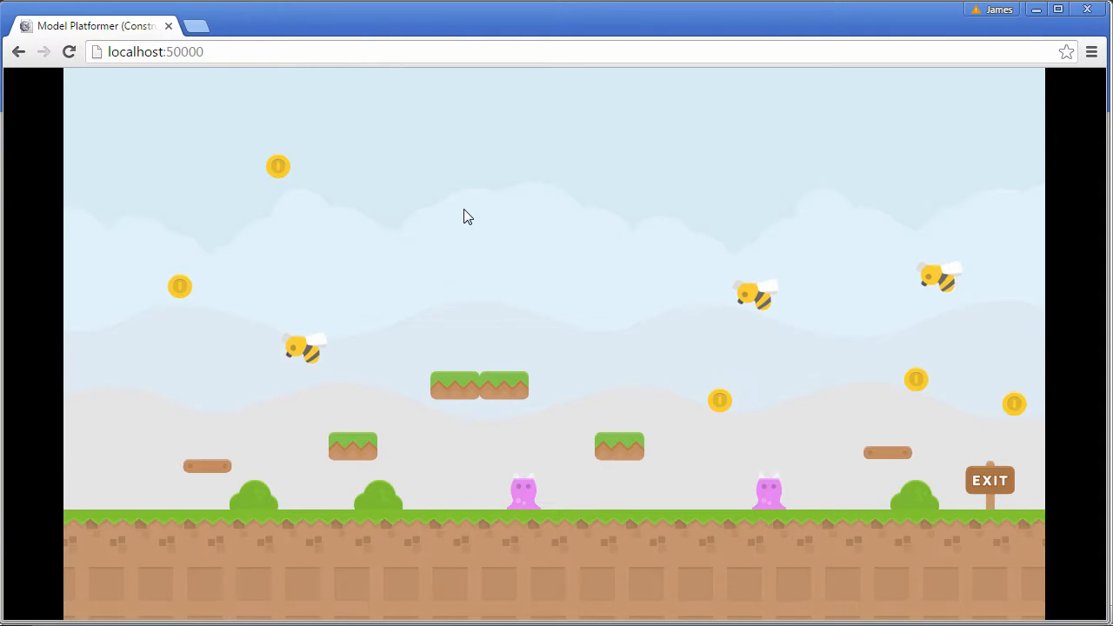
Jump into the bee so the player dies, then return to Construct 2's File menu.
key(Left)
key(Up)
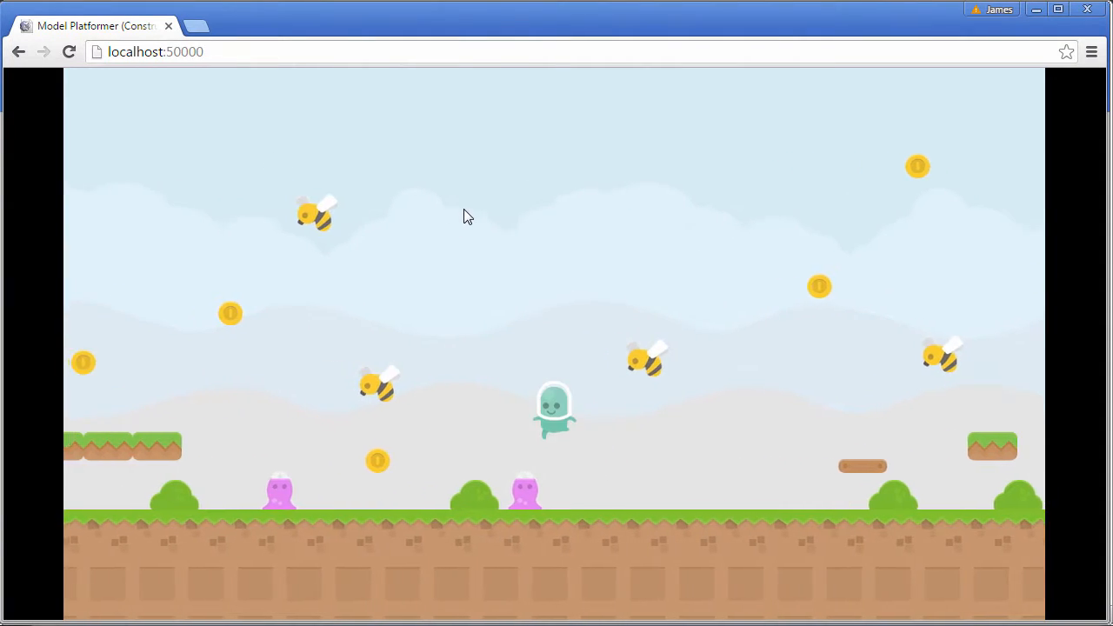
key(Up)
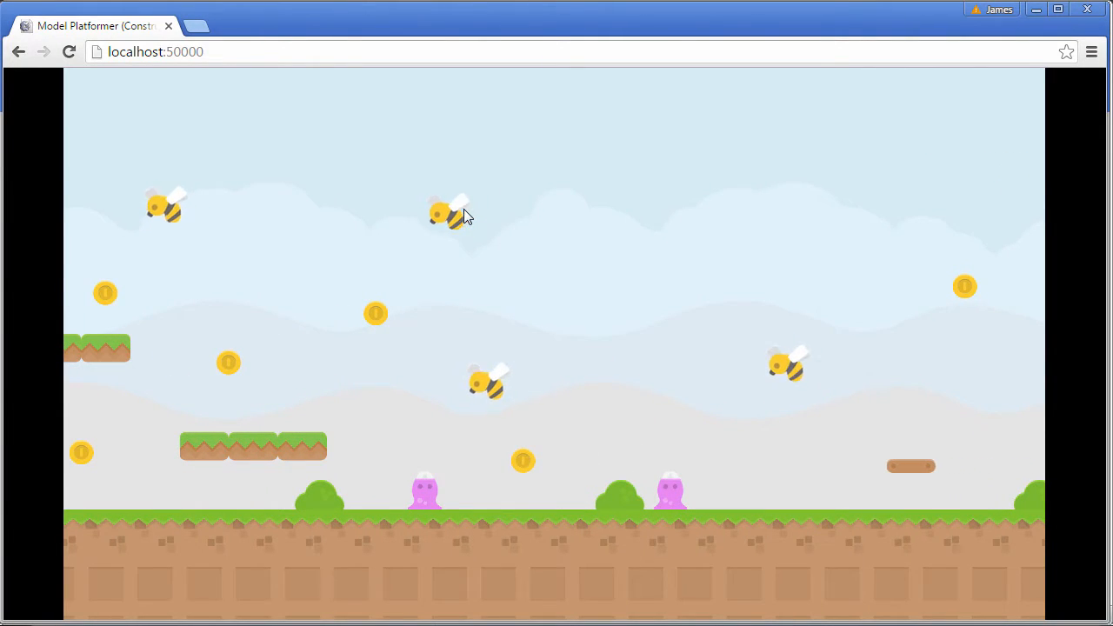
key(alt+Tab)
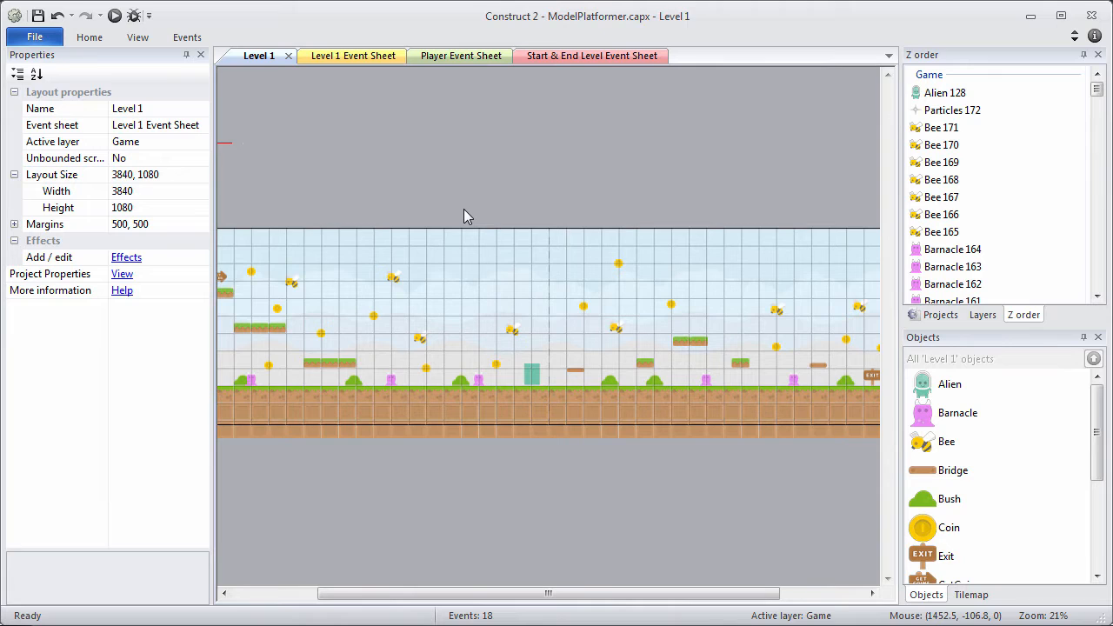
click(50, 38)
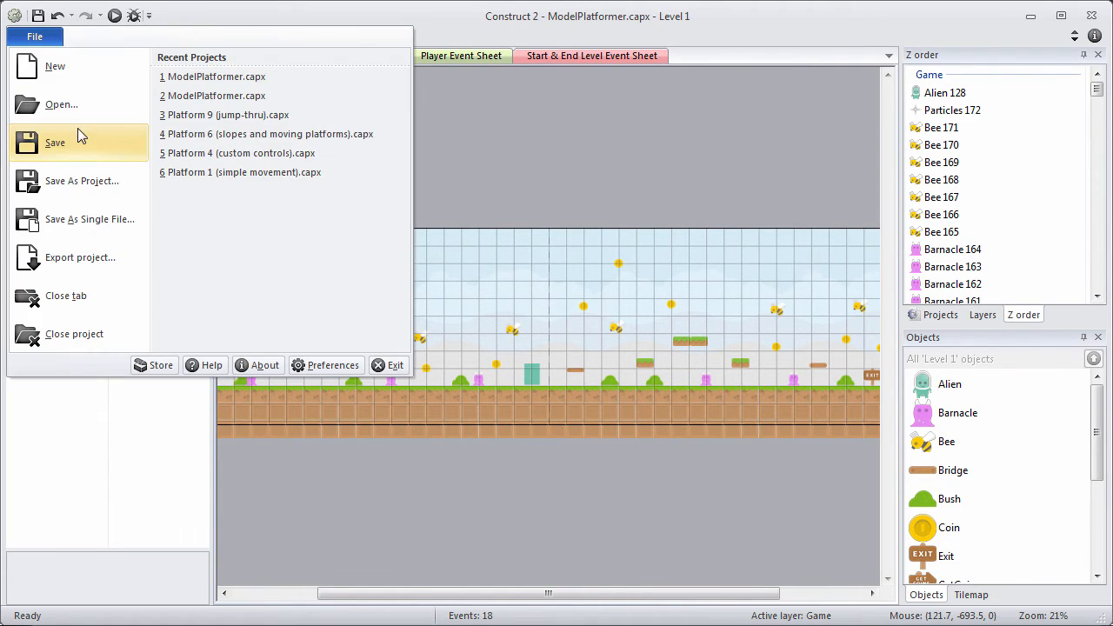